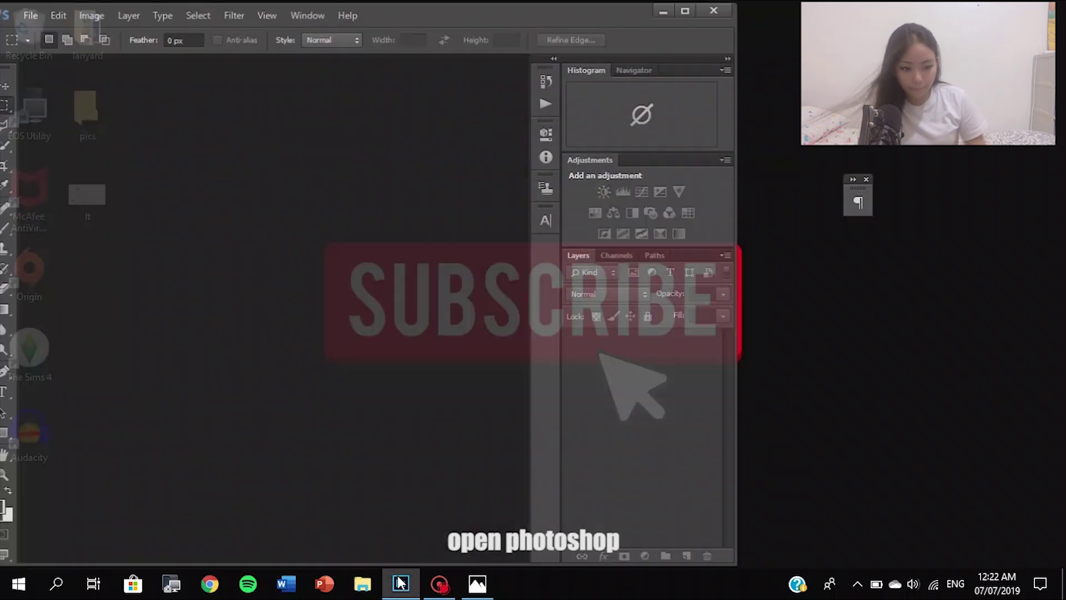
Maximize the program window and open the lanyard template image lt from the Desktop.
left_click(687, 8)
key("ctrl+o")
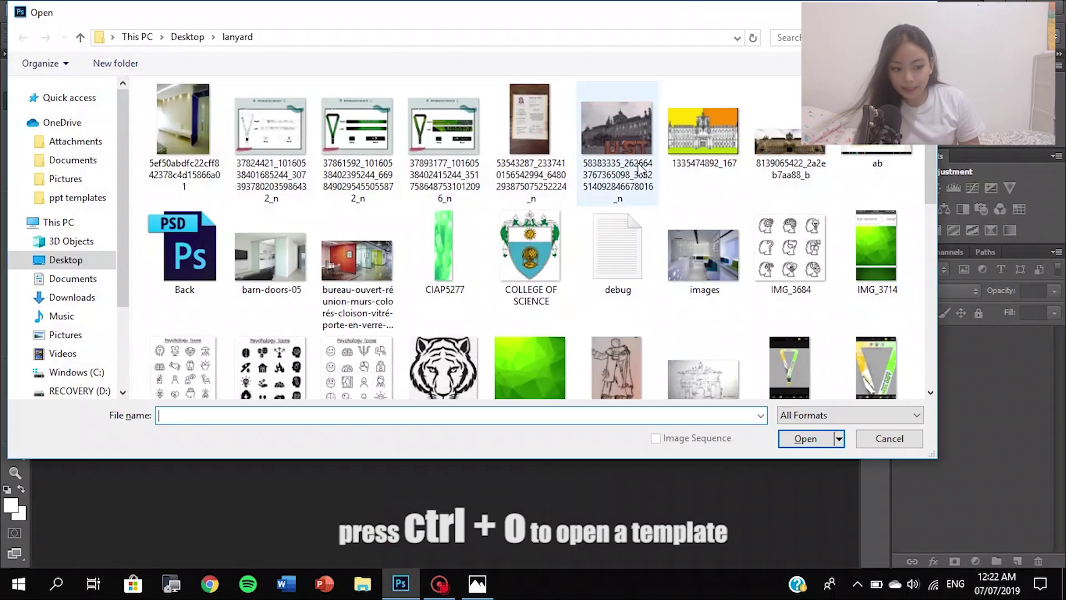
left_click_drag(931, 151, 931, 162)
left_click(189, 38)
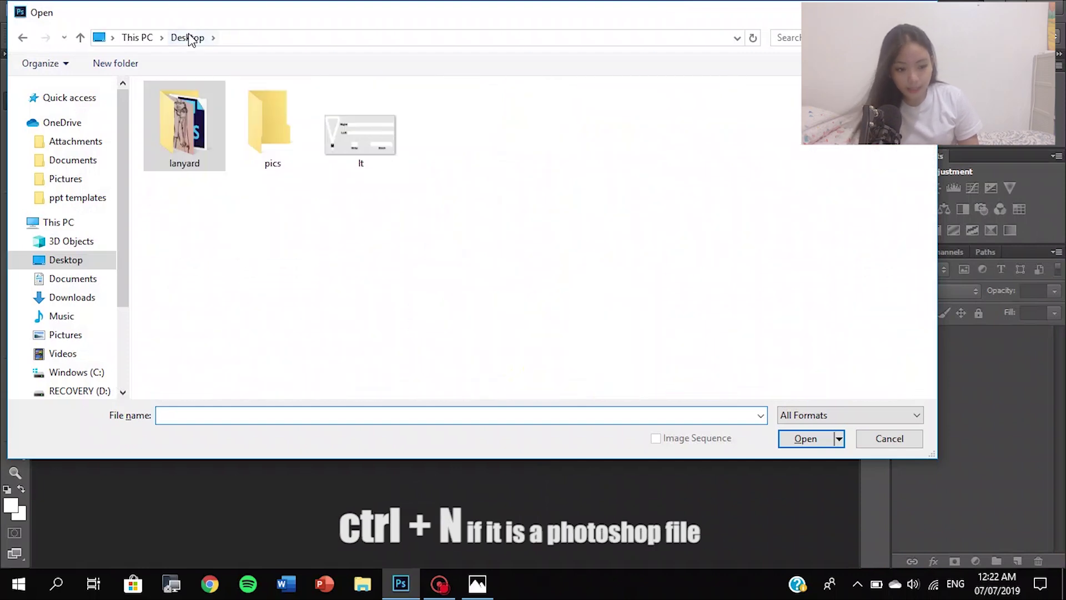
double_click(348, 132)
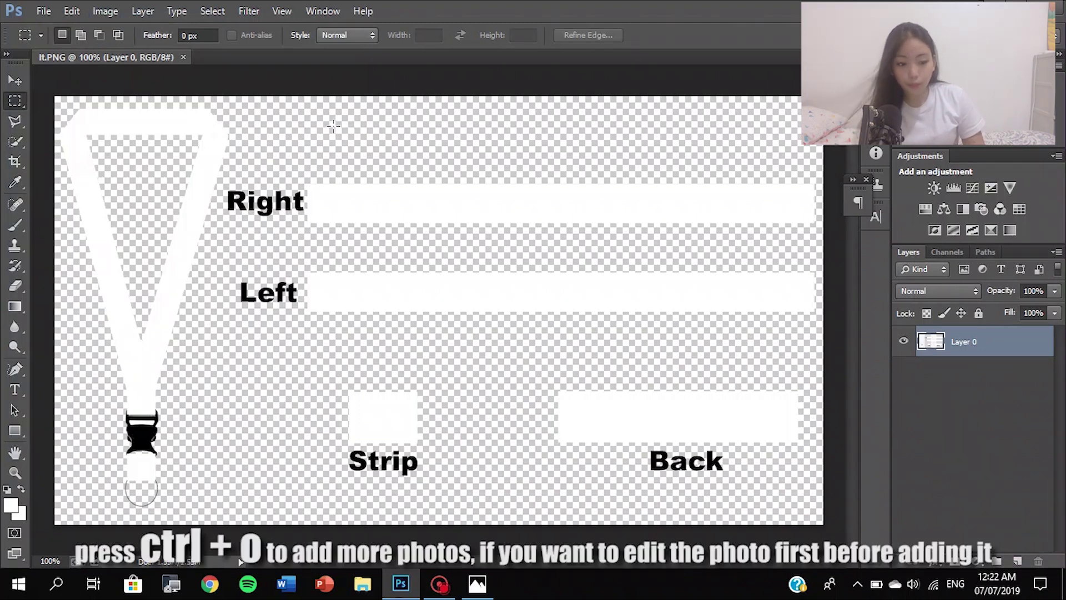
Open the images CIAP5277 and IMG_3730 together from the lanyard folder on the Desktop.
key("ctrl+o")
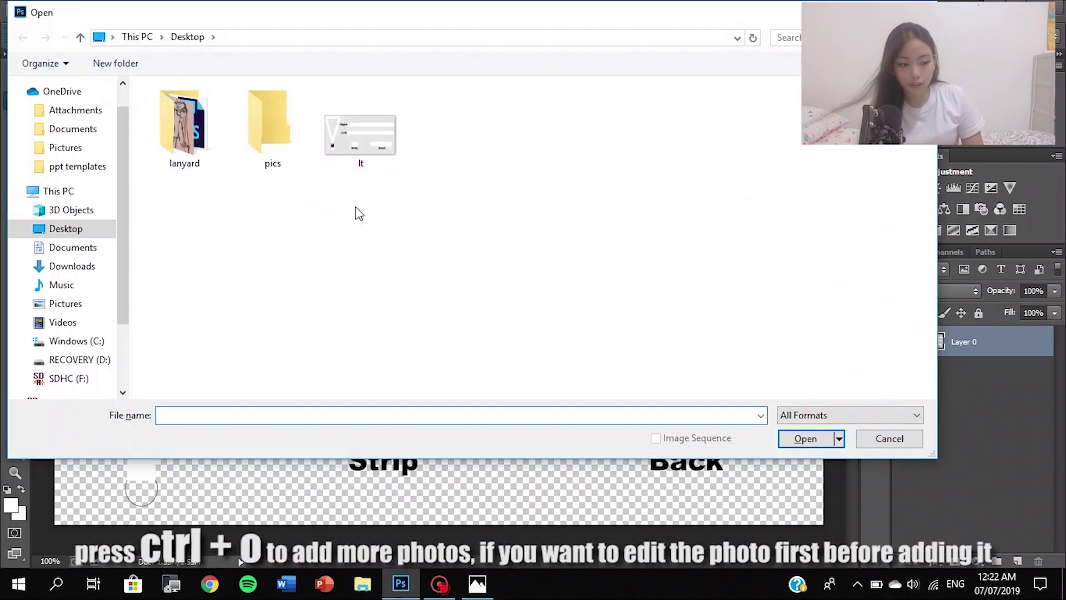
double_click(215, 136)
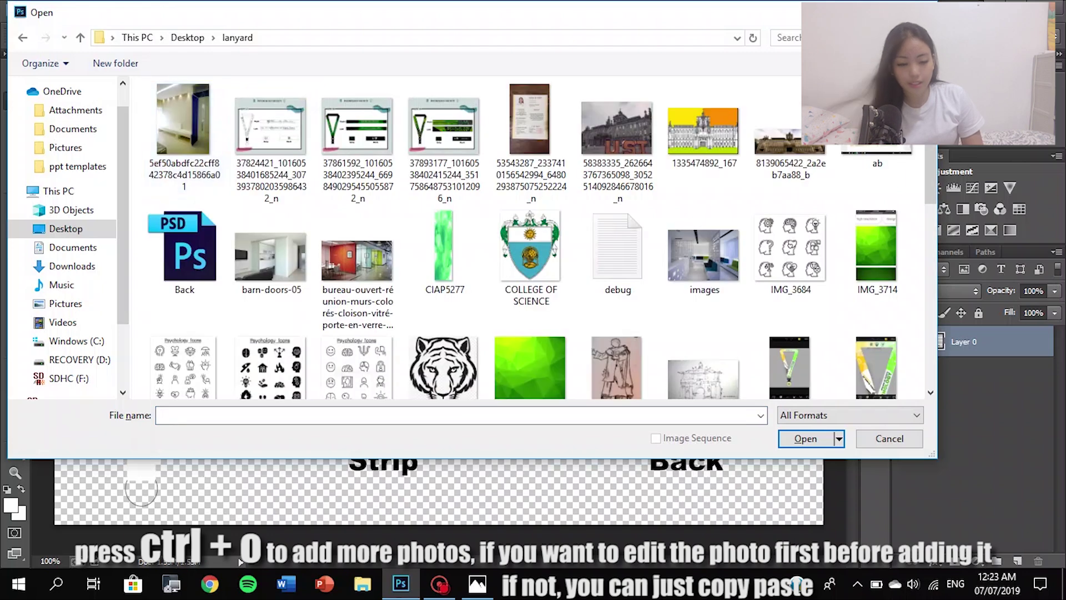
scroll(358, 249, "down", 1)
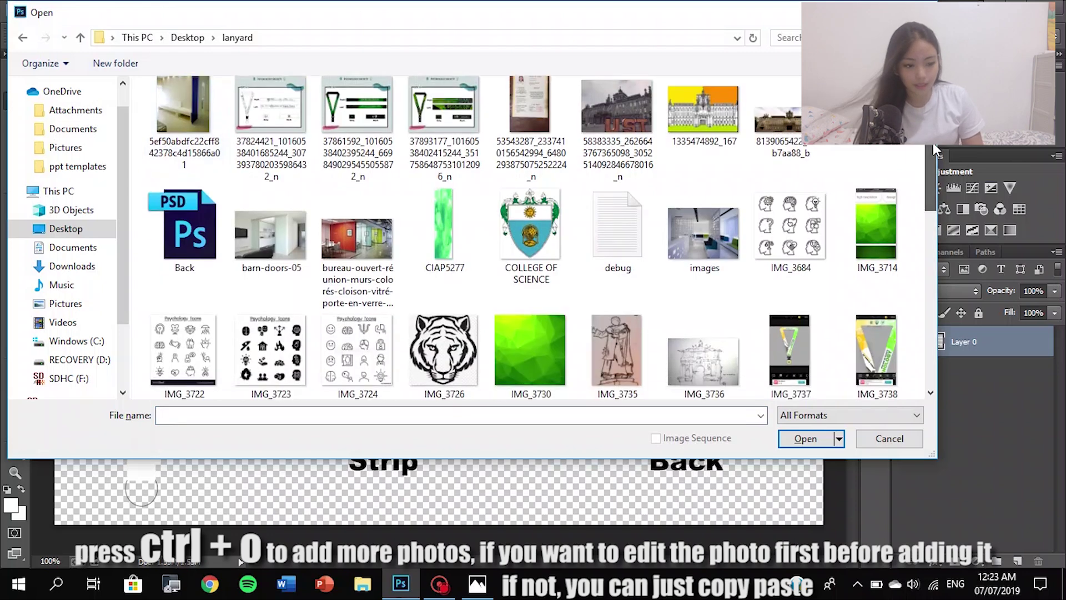
left_click(436, 247)
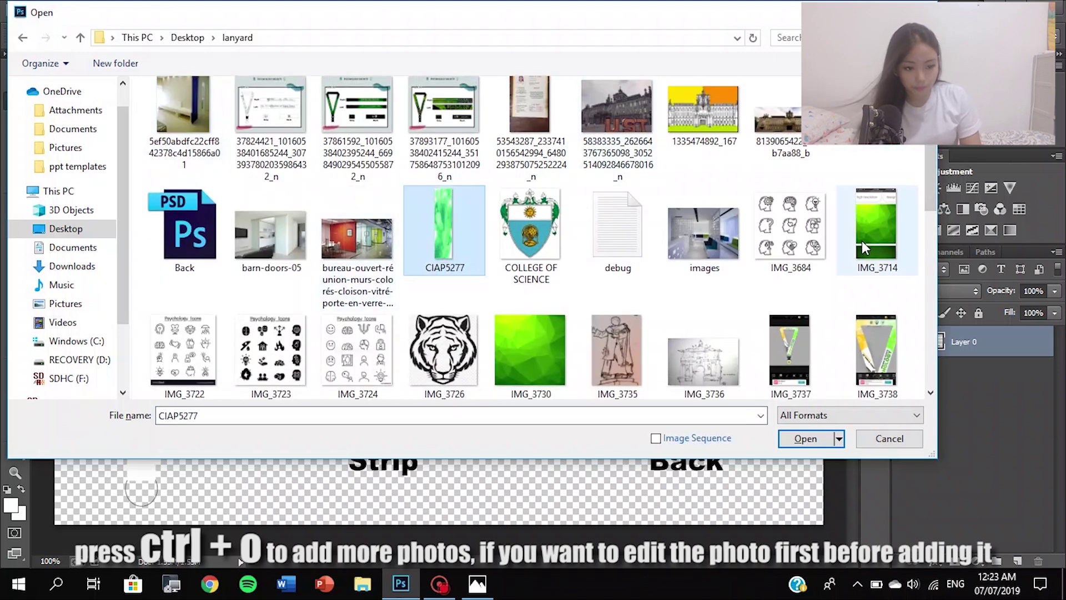
left_click(547, 373, "ctrl")
key("Return")
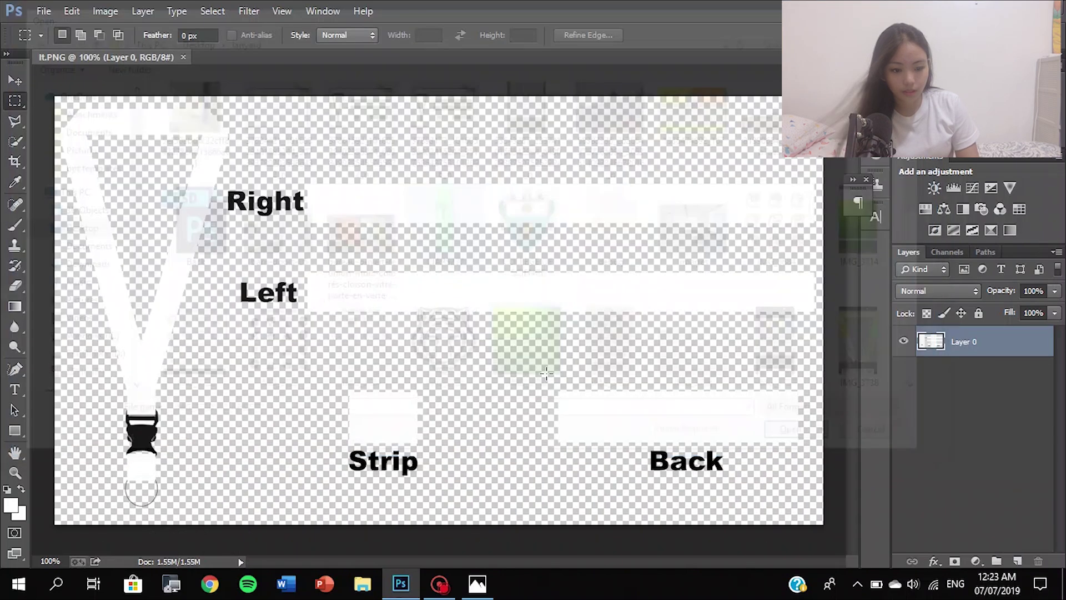
Copy the green polygon image from IMG_3730.JPG into lt.PNG and rotate it into a diamond orientation, applying the transformation.
key("v")
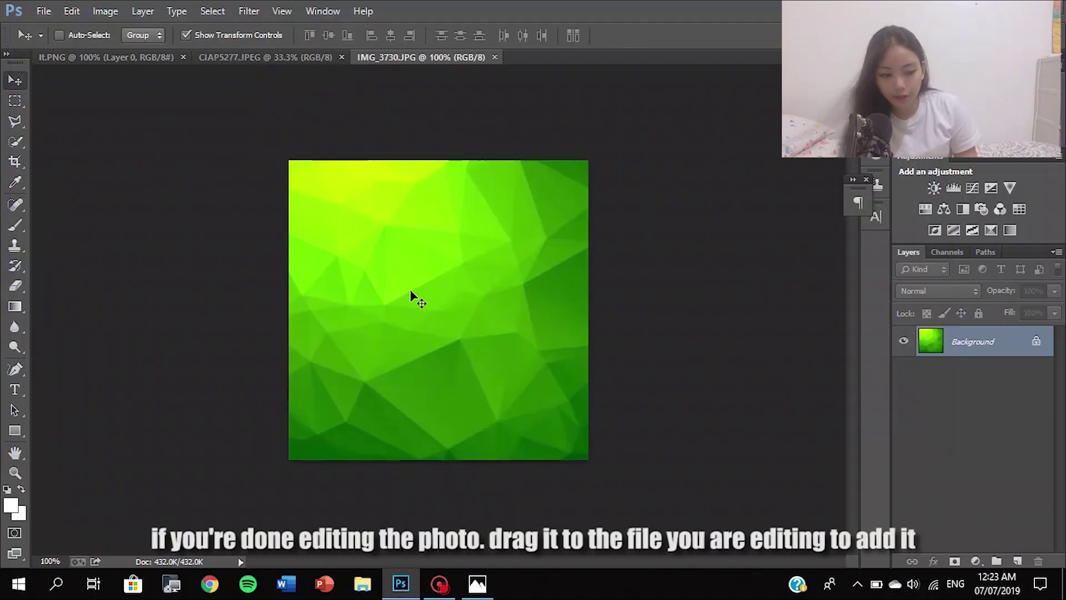
left_click_drag(134, 56, 236, 324)
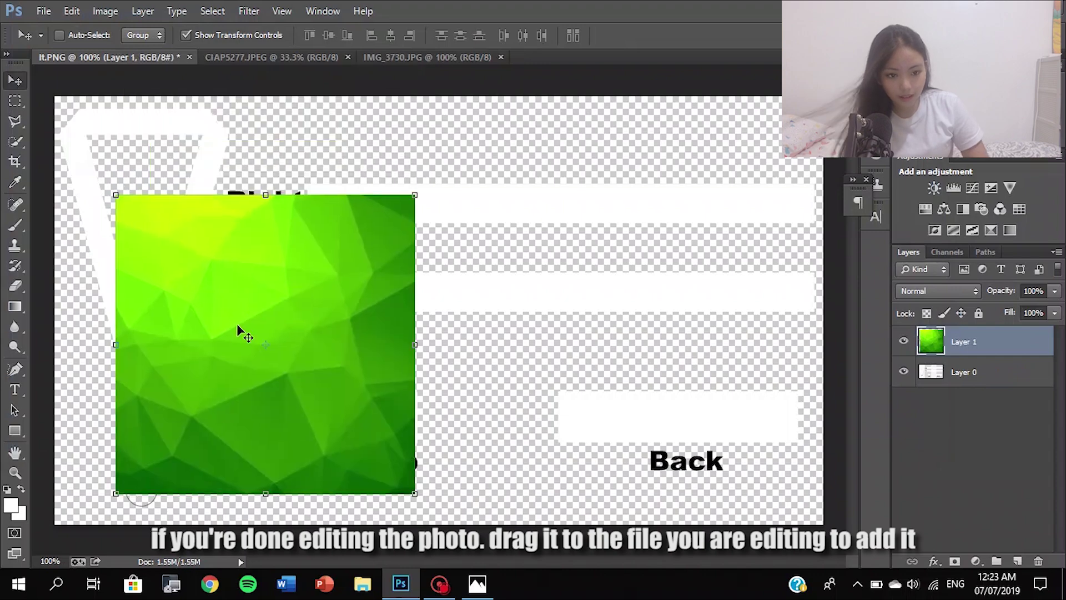
left_click_drag(252, 182, 402, 200)
left_click(21, 101)
key("Return")
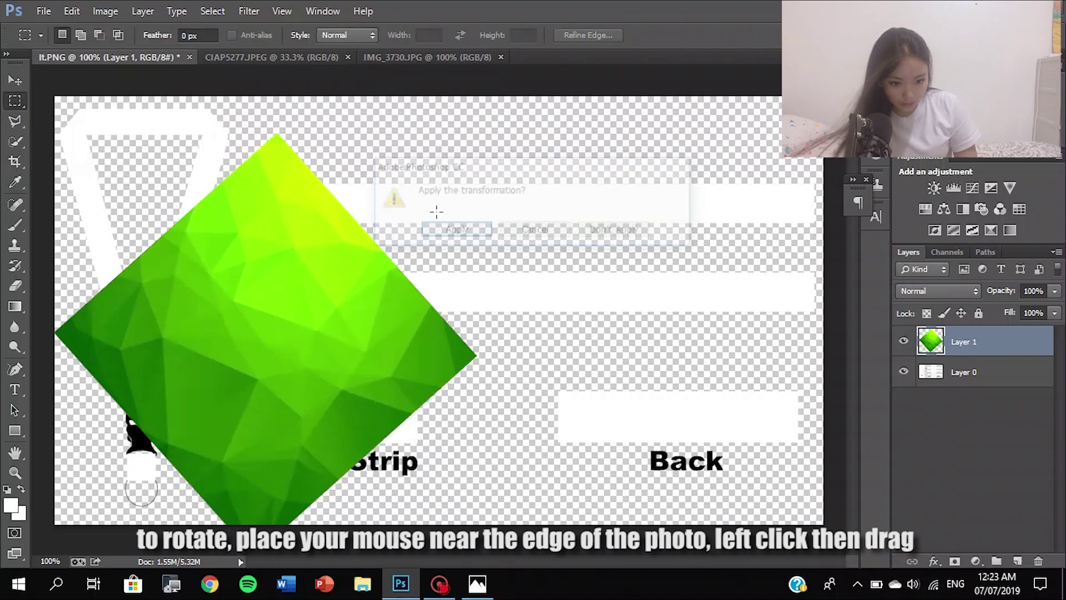
Erase the right and left portions of the rotated green image with rectangular selections, leaving a narrow vertical strip beside the lanyard.
mouse_move(548, 161)
left_mouse_down()
mouse_move(306, 488)
mouse_move(303, 519)
left_mouse_up()
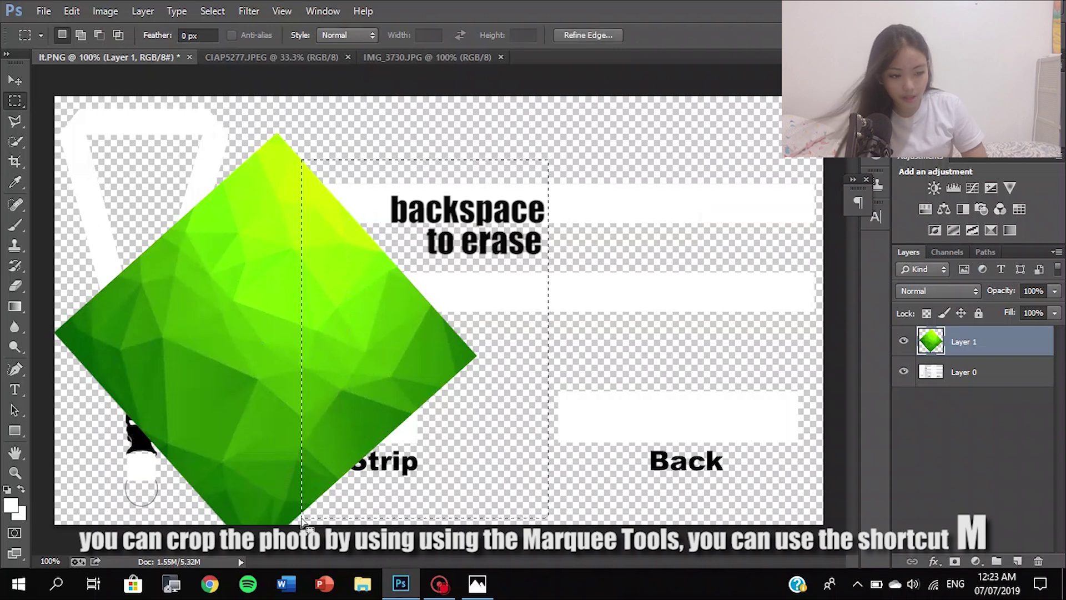
key("BackSpace")
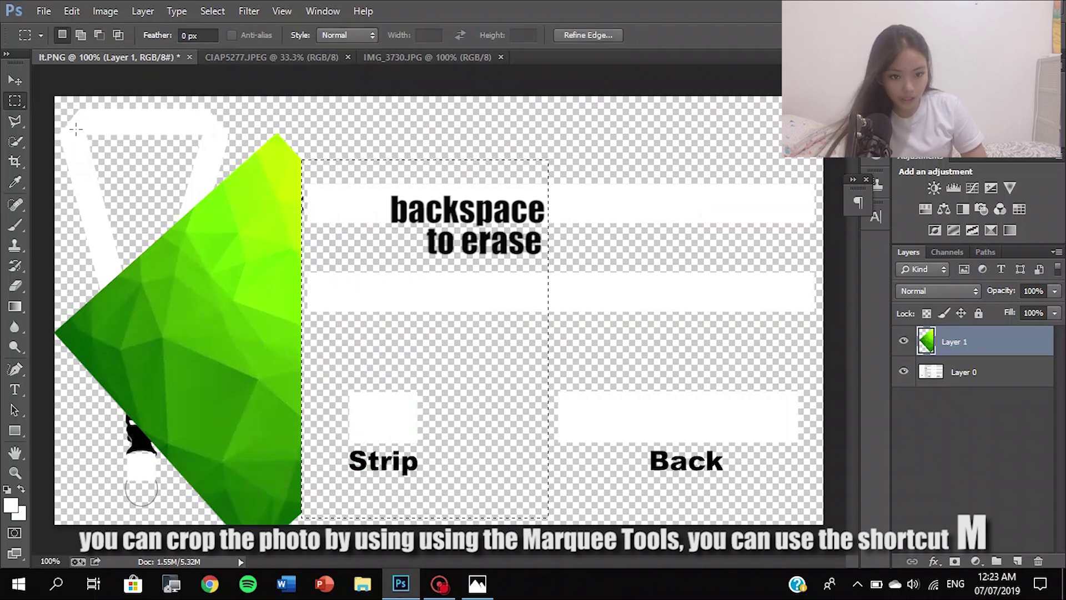
left_click_drag(39, 99, 241, 541)
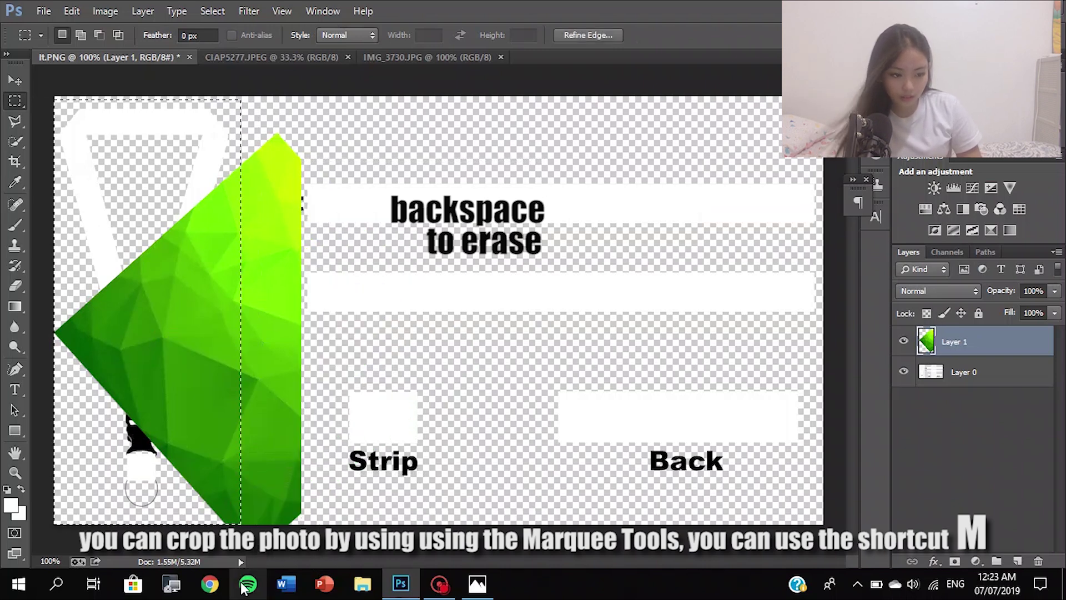
key("BackSpace")
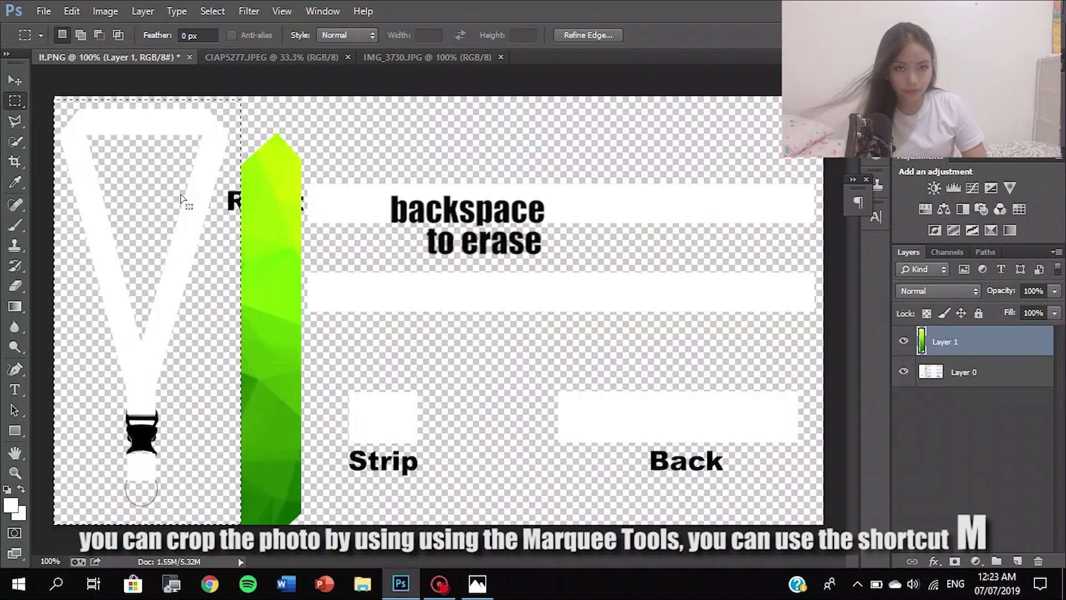
Lay the green strip horizontally over the Right bar at 89.50° and stretch it lengthwise to the bar's right end.
left_click(13, 81)
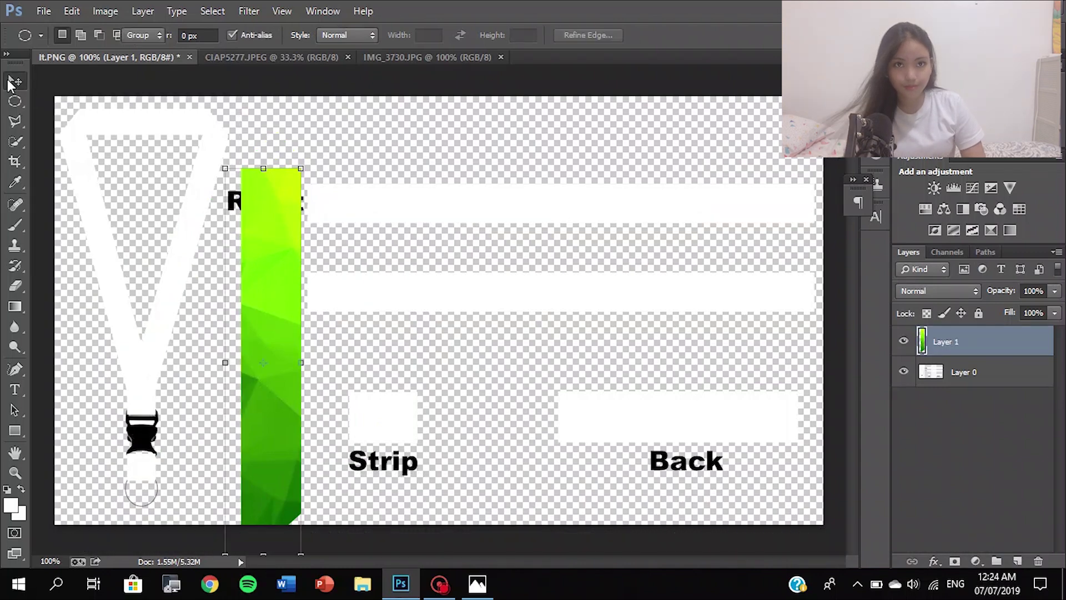
mouse_move(287, 275)
left_mouse_down()
mouse_move(138, 216)
mouse_move(314, 212)
mouse_move(386, 251)
left_mouse_up()
left_click_drag(378, 176, 674, 198)
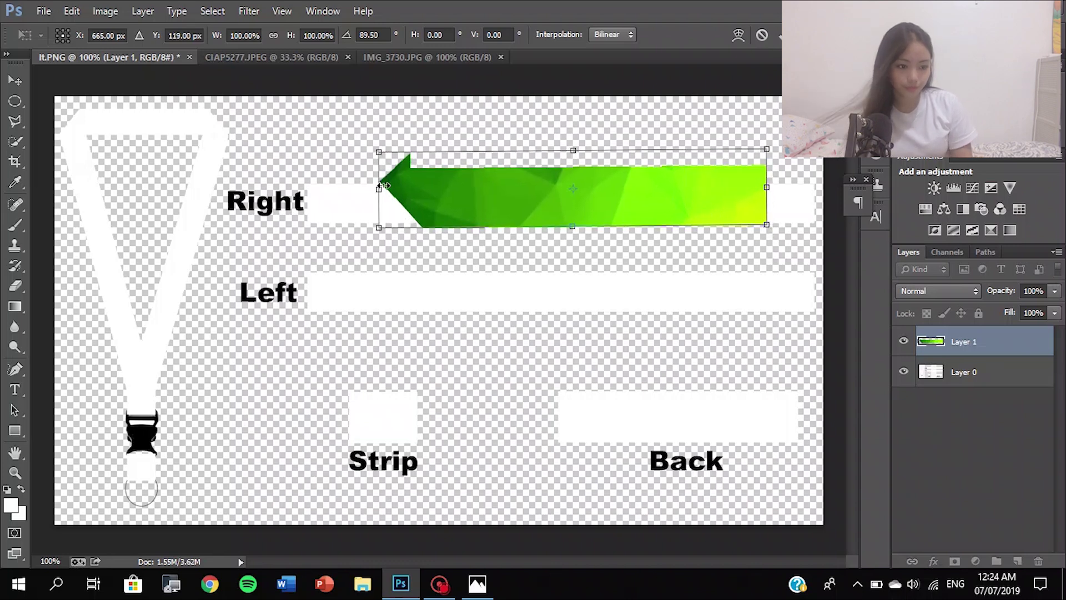
left_click_drag(380, 189, 262, 189)
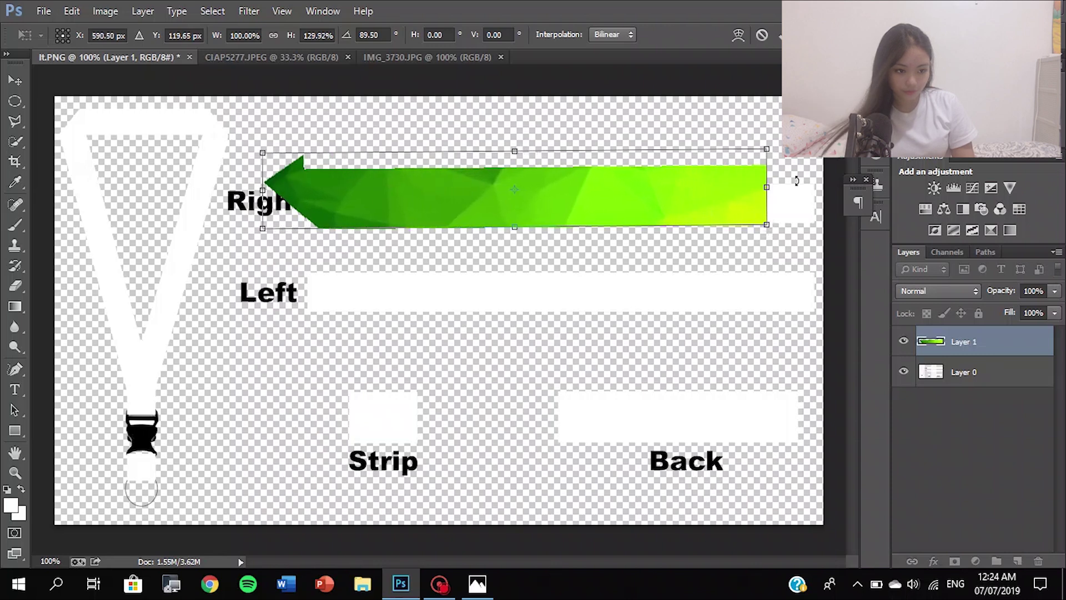
left_click_drag(766, 192, 814, 189)
Lower the green strip's opacity to 31% and stretch it slightly further to the left, to 144.97% height, applying the transformation.
left_click(1057, 291)
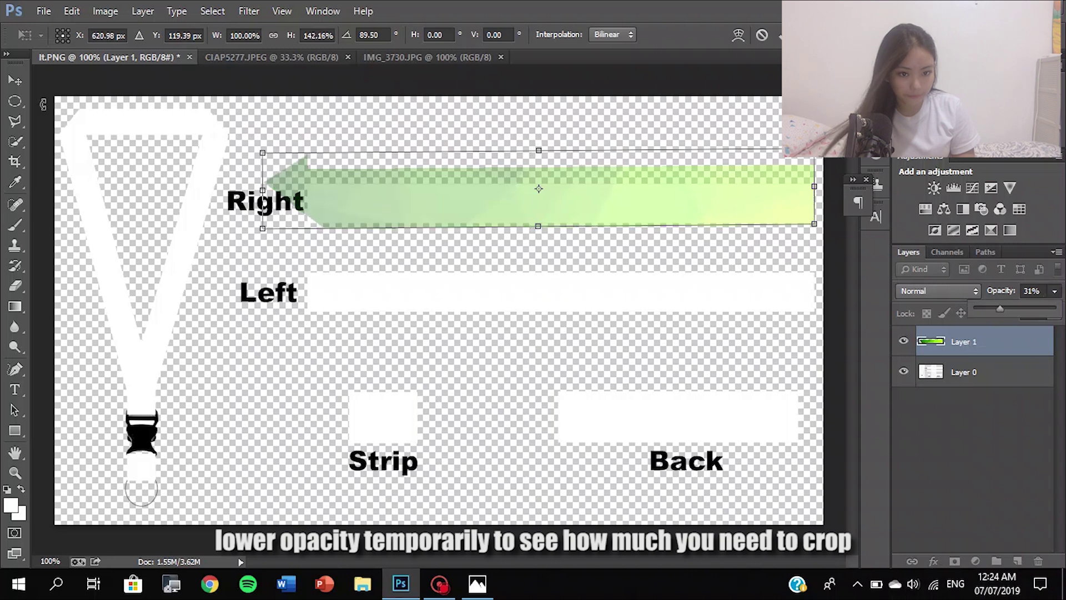
left_click_drag(263, 200, 252, 200)
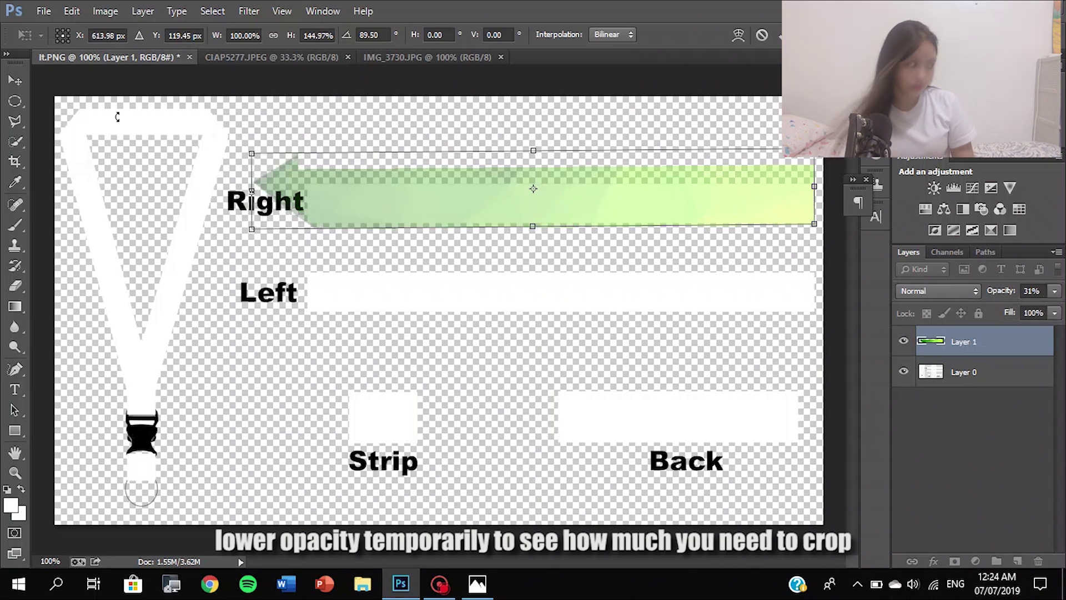
left_click(12, 107)
key("Return")
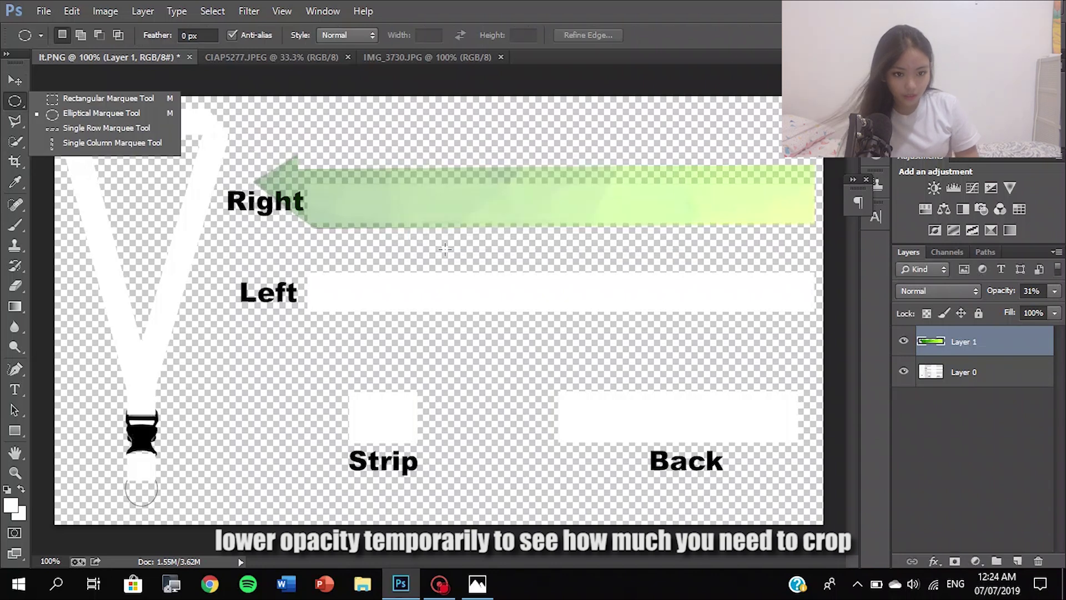
Trim the green strip to the outline of the Right bar by deleting the excess with rectangular selections.
left_click(128, 101)
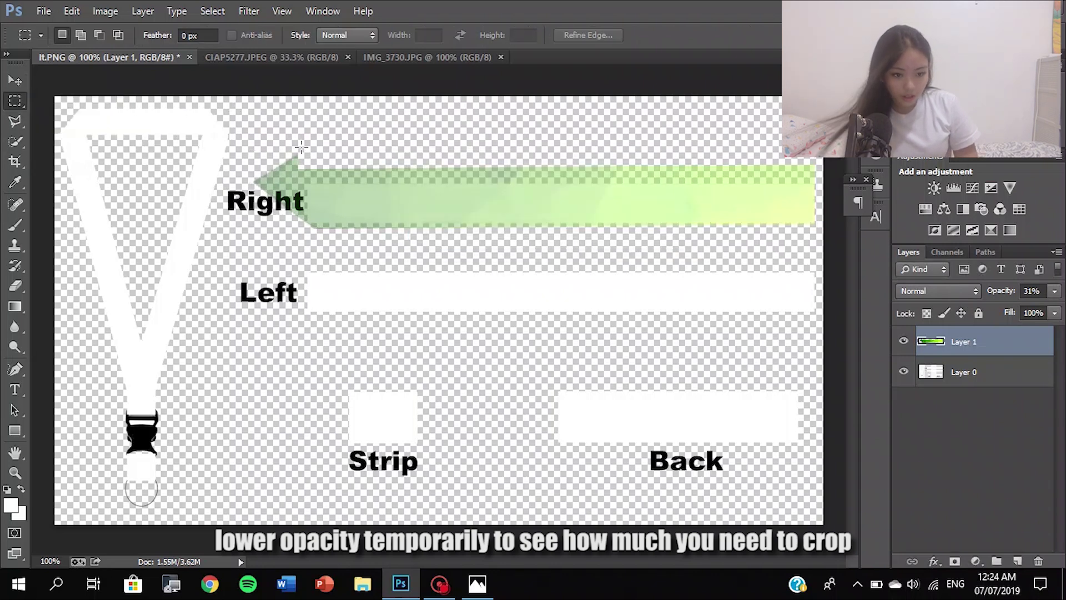
left_click_drag(821, 130, 241, 183)
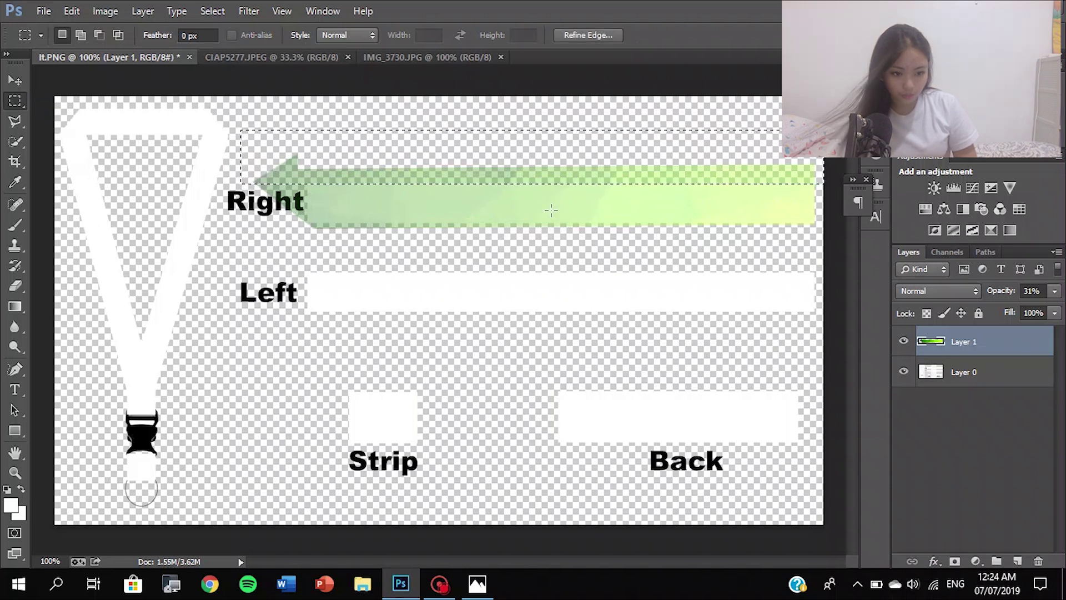
key("Delete")
left_click_drag(306, 305, 290, 153)
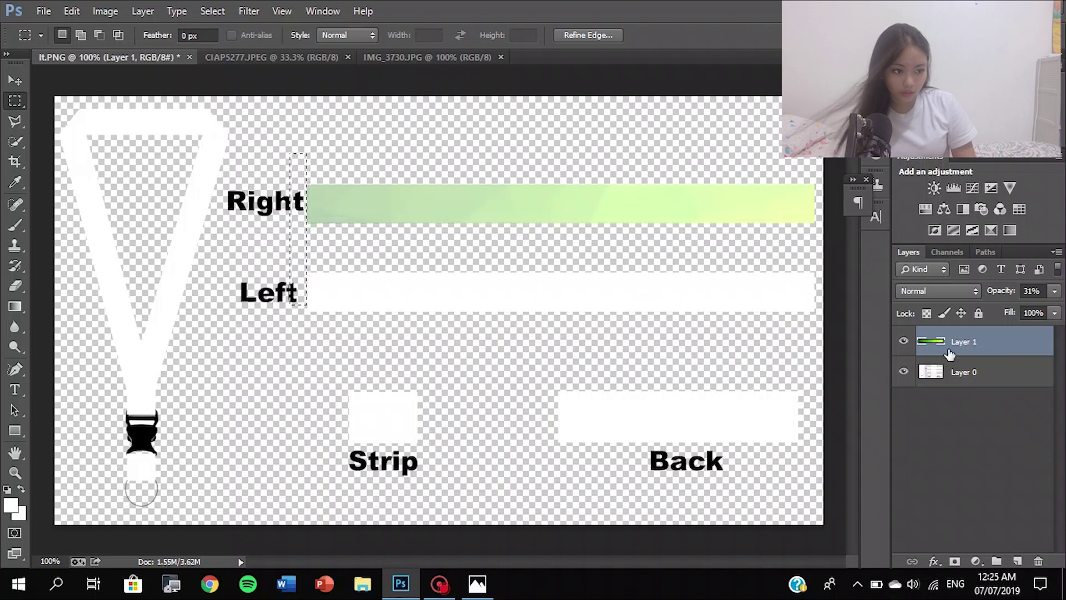
Restore the green strip's opacity to 100% and clear the selection.
left_click(1055, 291)
left_click_drag(1045, 311, 1060, 310)
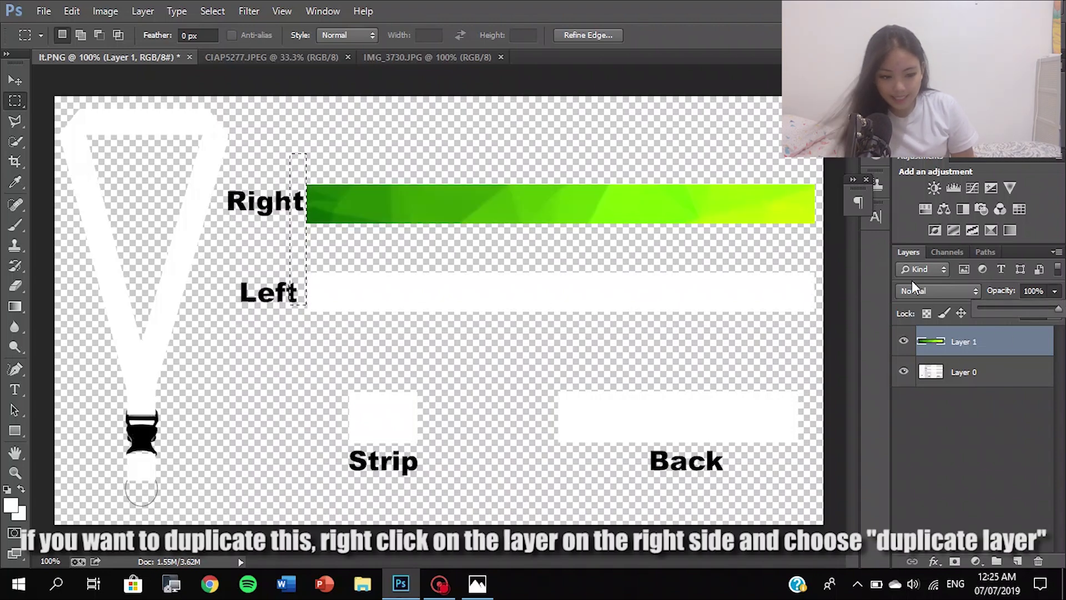
key("ctrl+minus")
left_click(692, 188)
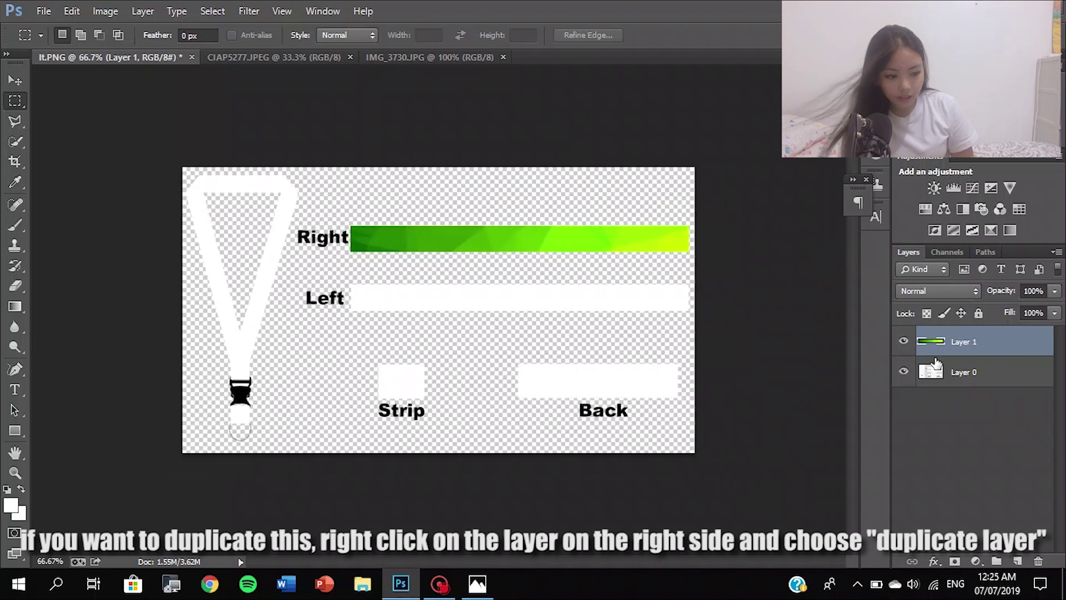
Duplicate Layer 1 as Layer 1 copy and move the copy down so that it covers the Left bar.
key("ctrl+plus")
right_click(964, 342)
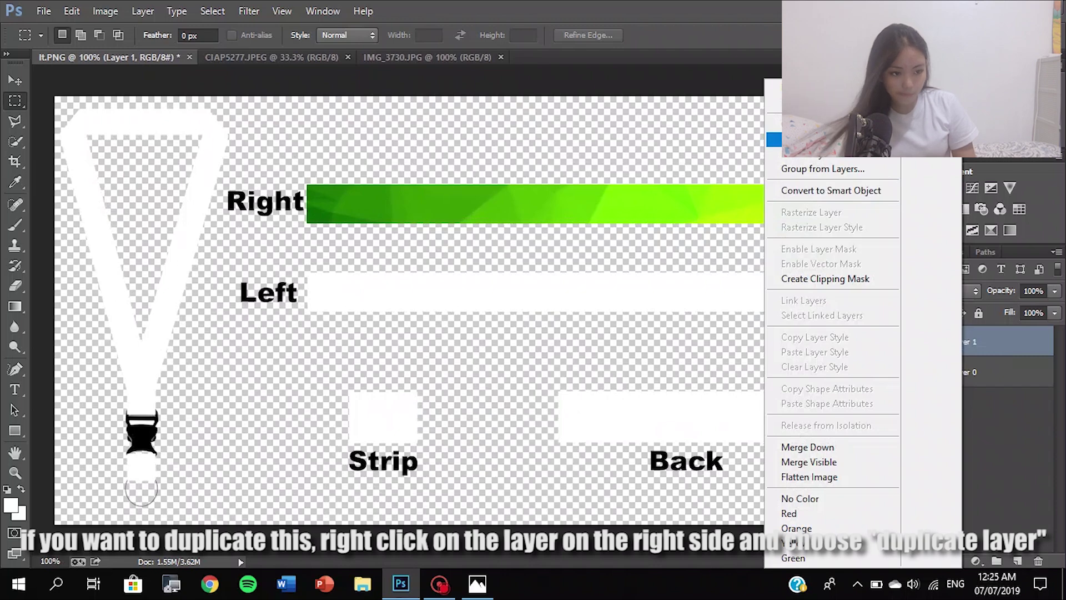
left_click(810, 139)
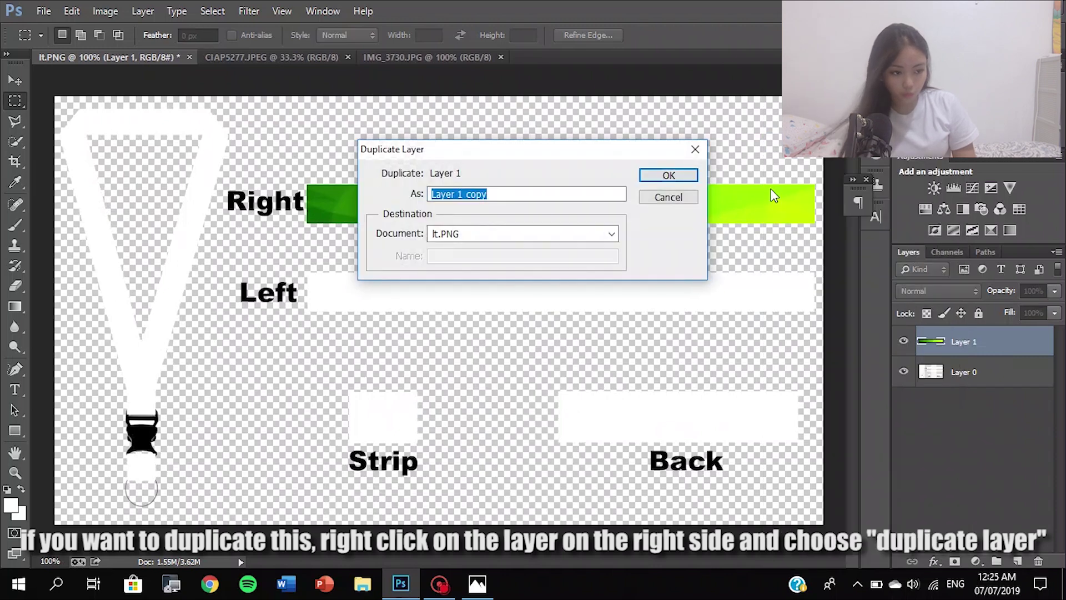
key("Return")
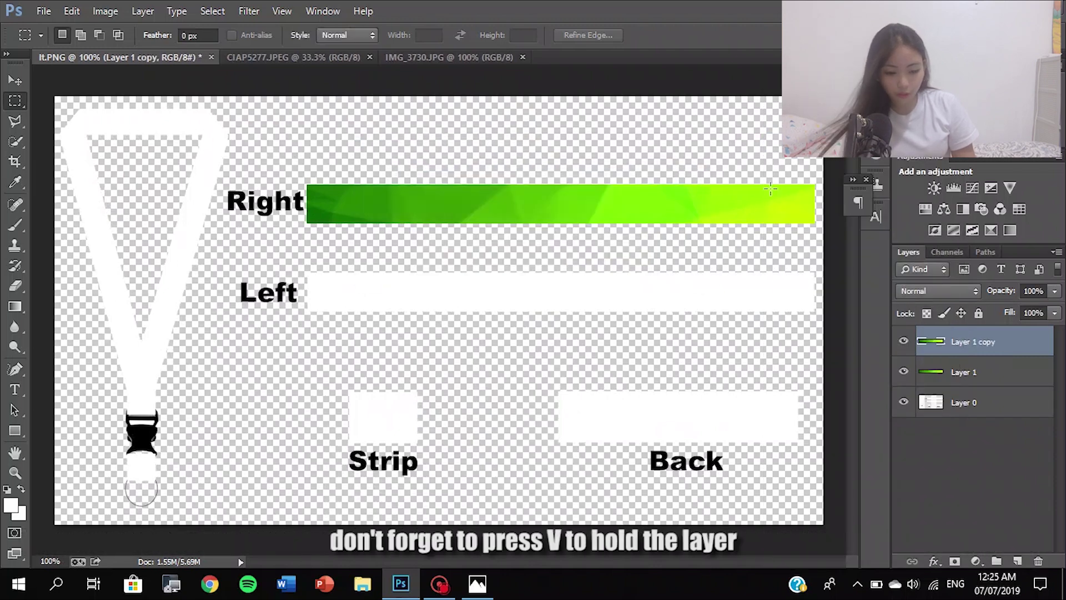
key("v")
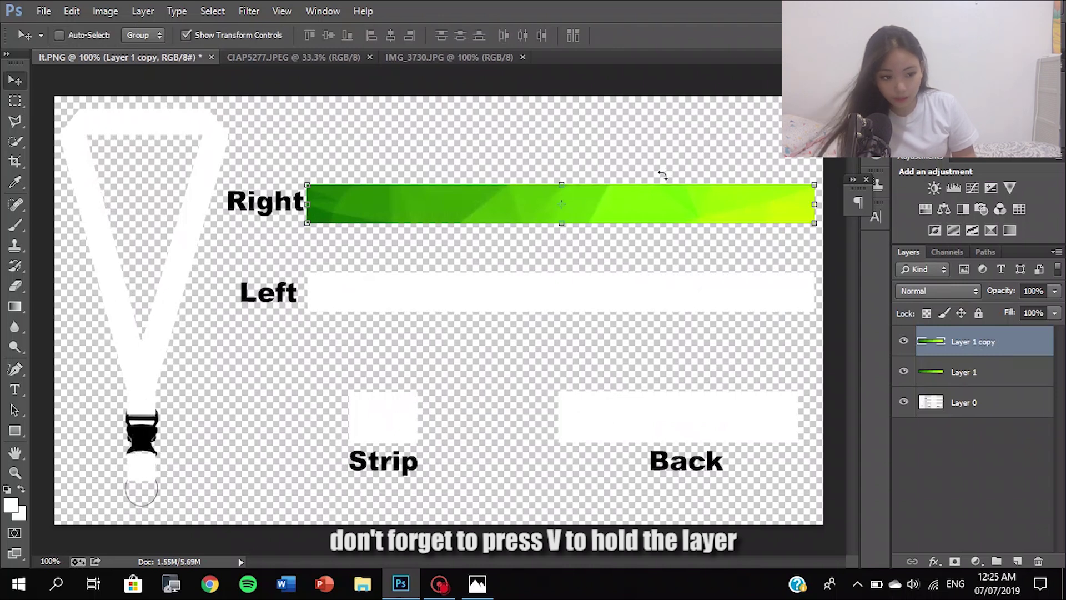
left_click_drag(636, 197, 636, 290)
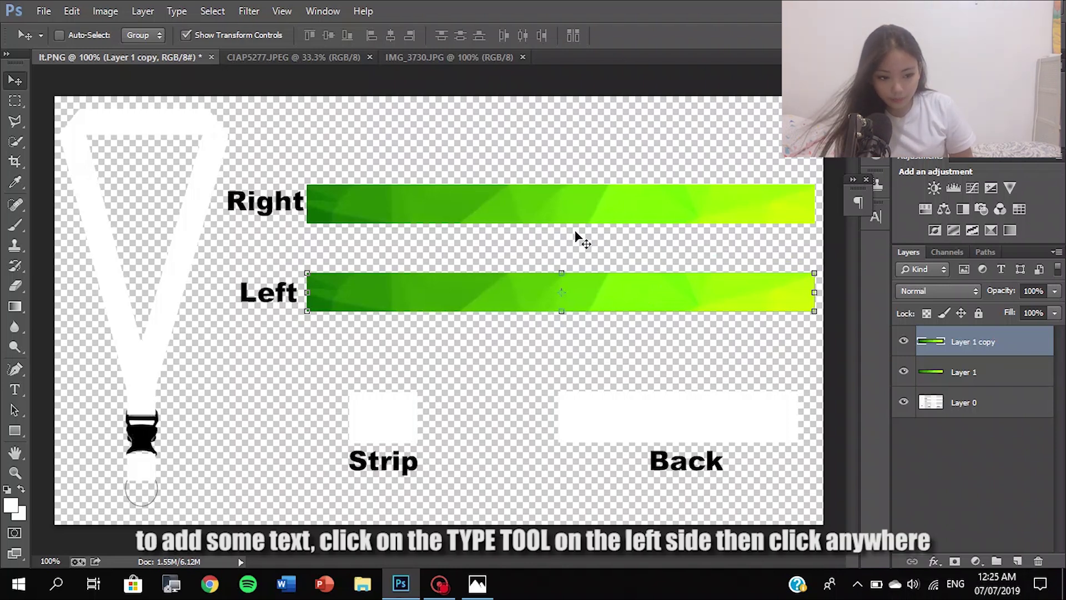
Add the text "PSYCHOLOGY" at the start of the Left bar and commit it.
left_click(22, 390)
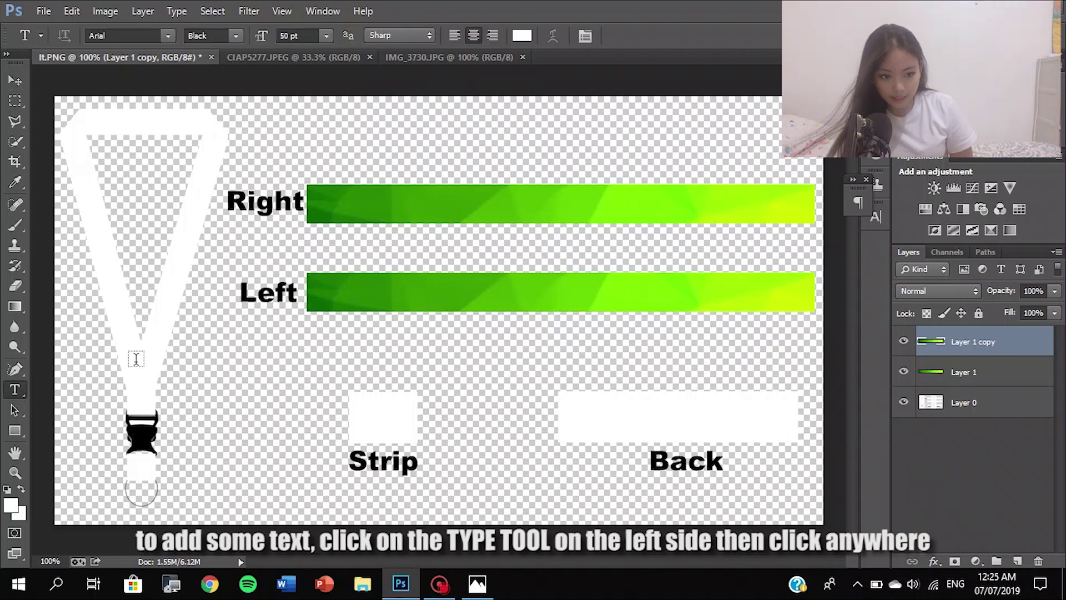
left_click(326, 296)
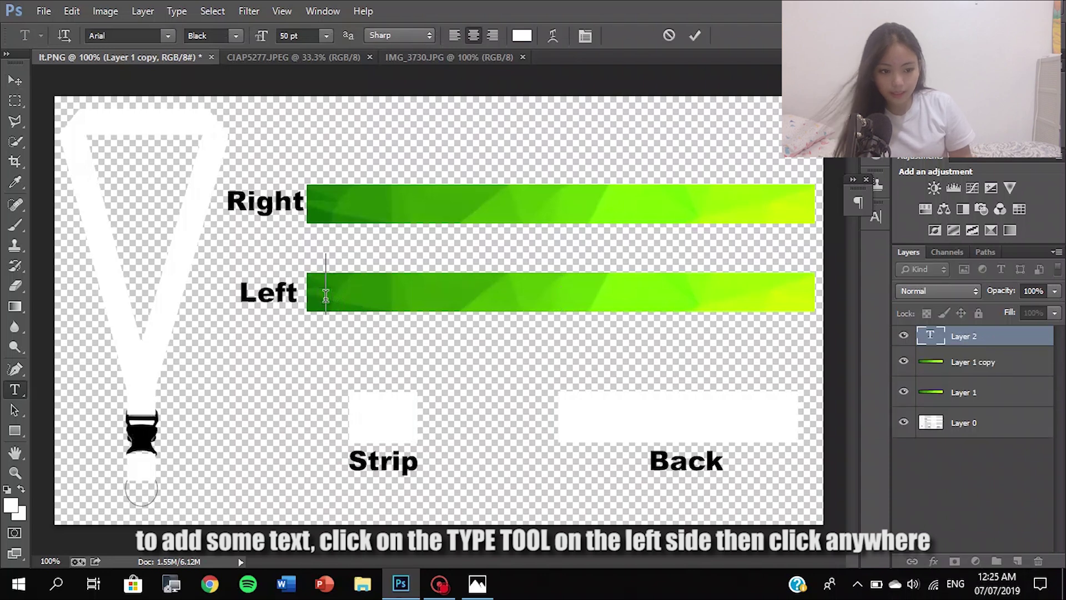
type("PSYCHOLOGY")
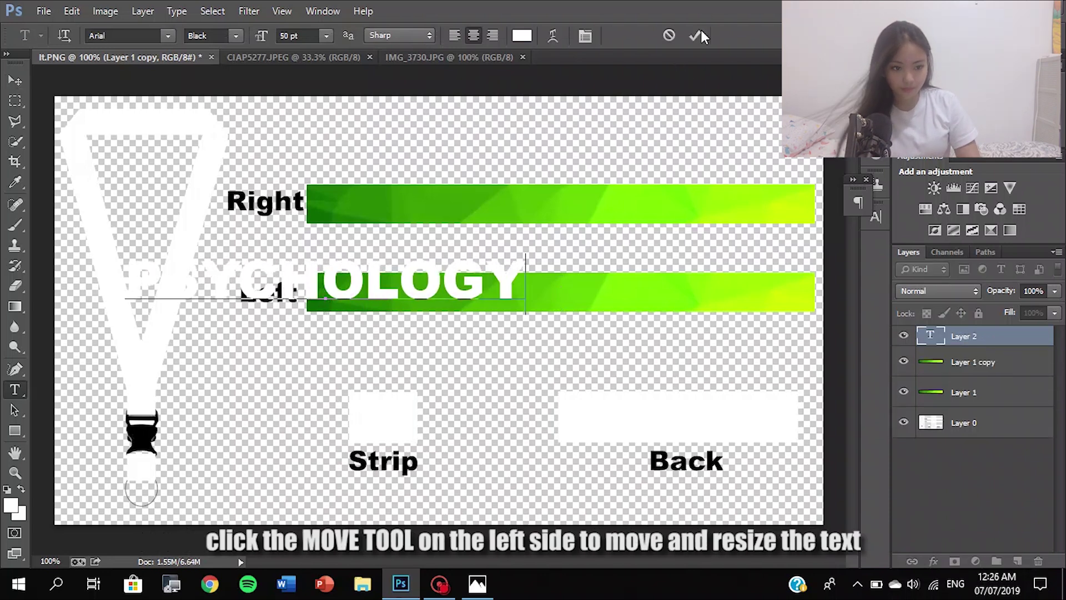
left_click(695, 35)
key("v")
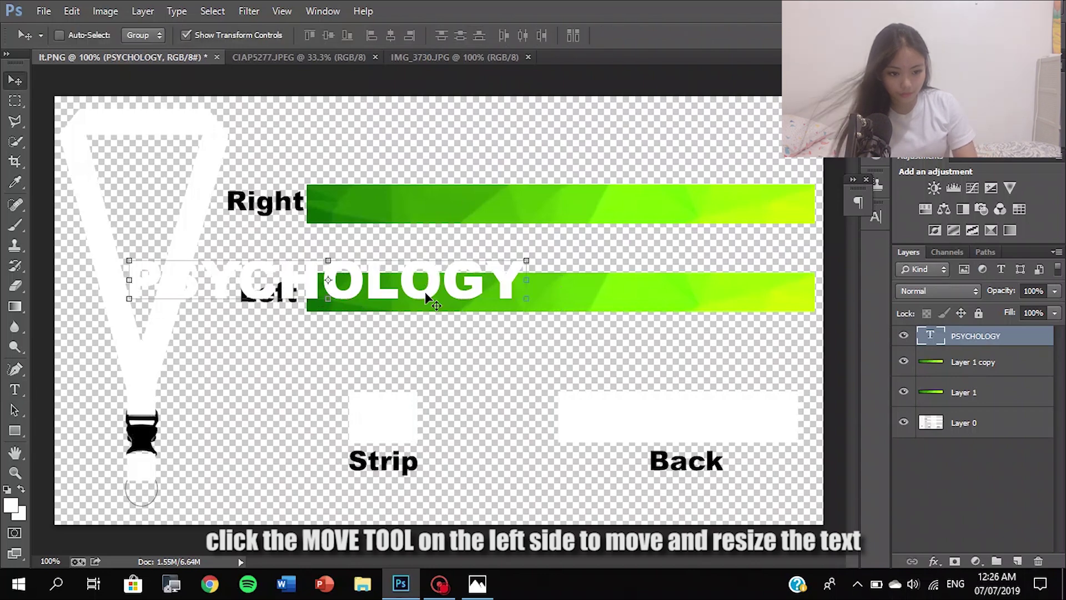
Move the PSYCHOLOGY text onto the start of the Left bar and change its font to Lemon/Milk.
left_click_drag(404, 290, 581, 302)
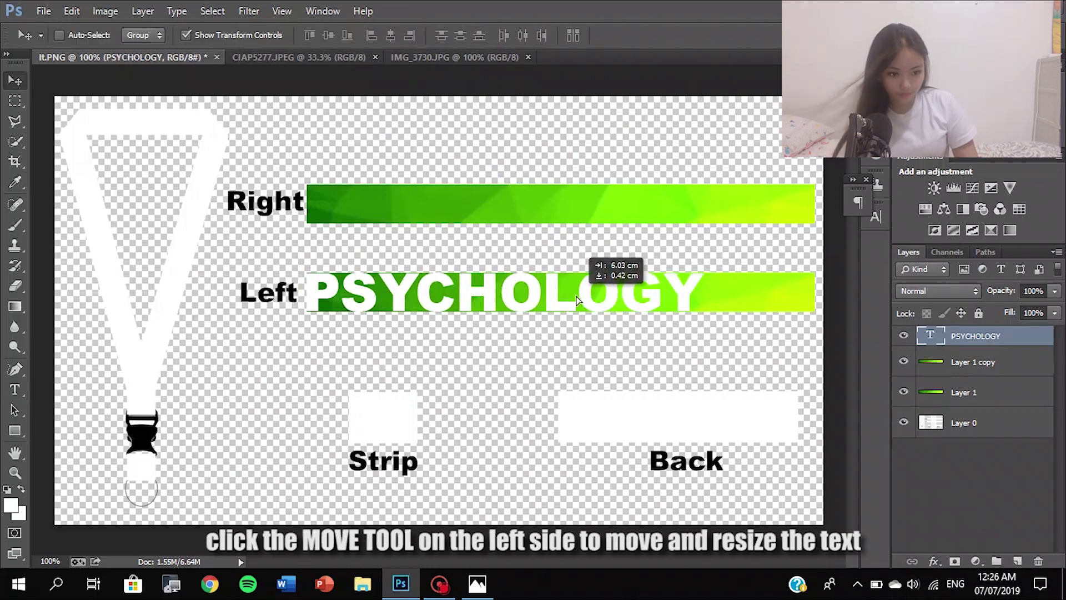
key("t")
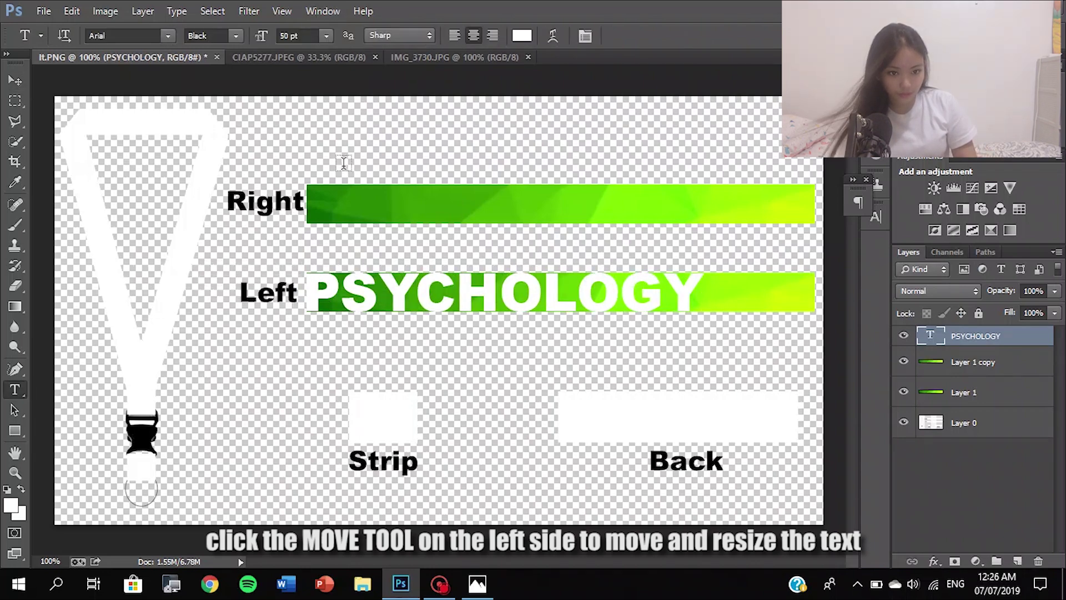
left_click(167, 34)
scroll(341, 131, "down", 1)
scroll(341, 144, "down", 4)
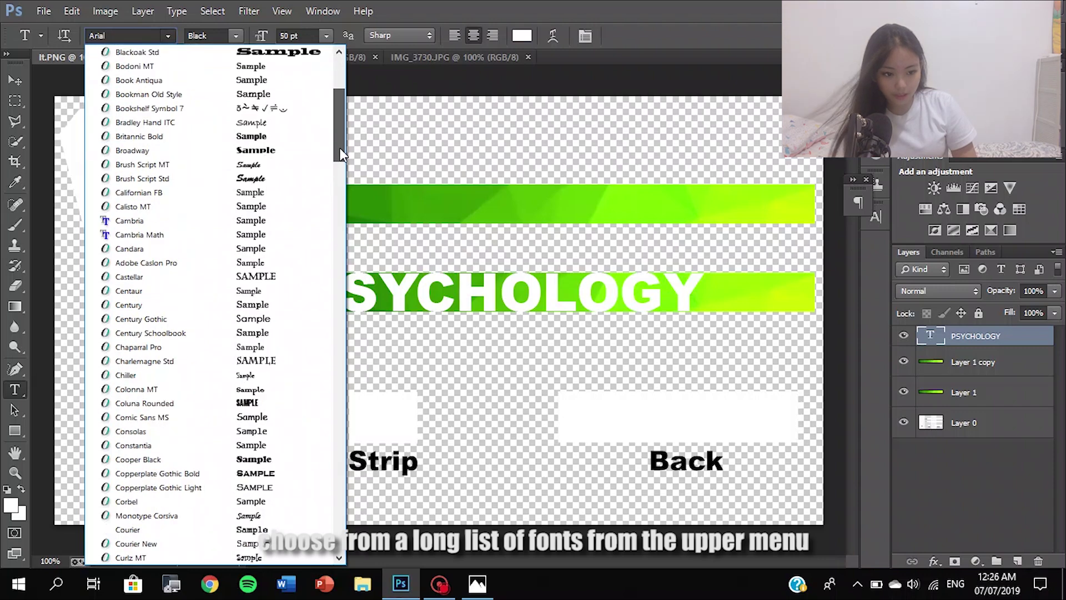
left_click_drag(340, 149, 340, 276)
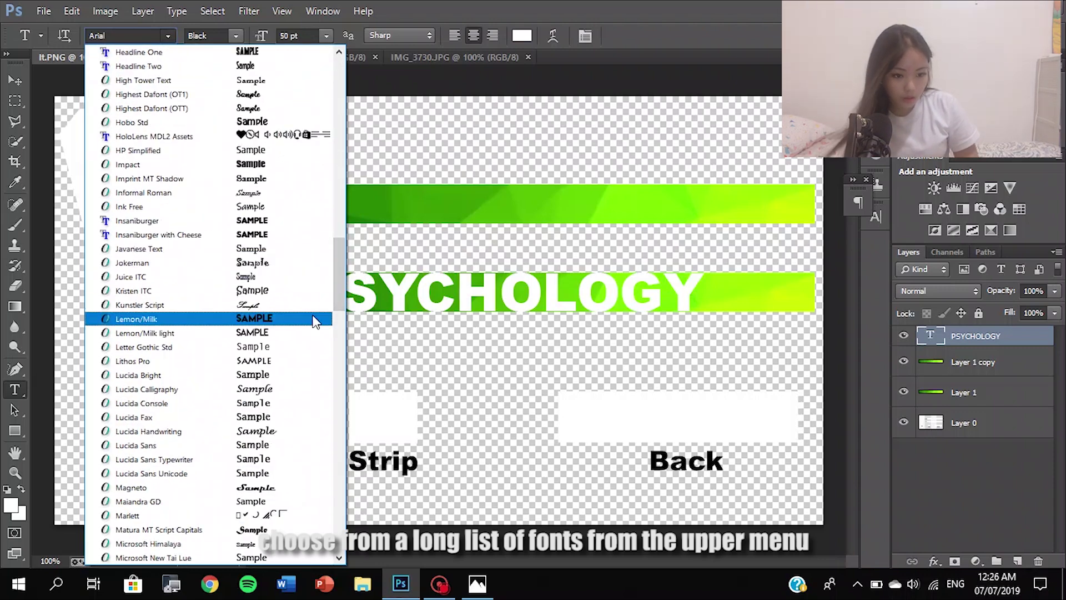
left_click(311, 332)
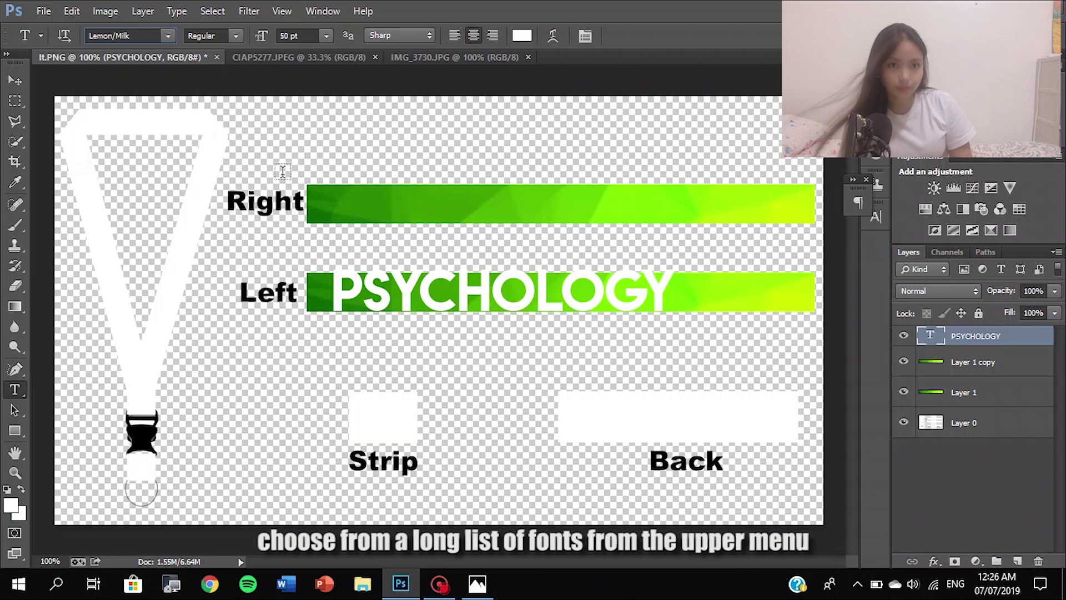
Scale down the PSYCHOLOGY text in height and width so that it fits inside the Left bar, and apply the transform.
left_click(14, 84)
left_click_drag(504, 267, 504, 276)
mouse_move(503, 329)
left_mouse_down()
mouse_move(503, 301)
mouse_move(503, 319)
left_mouse_up()
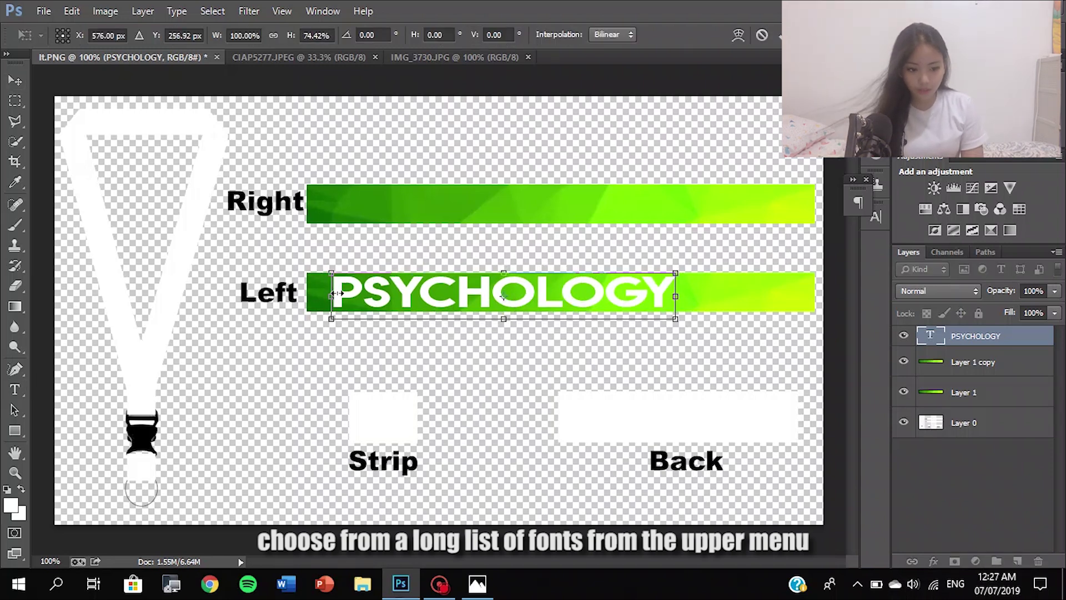
left_click_drag(332, 296, 364, 291)
left_click_drag(682, 292, 633, 292)
left_click_drag(498, 319, 519, 292)
key("ctrl+plus")
left_click_drag(583, 264, 584, 271)
key("Return")
Reposition the resized PSYCHOLOGY text along the Left bar.
key("ctrl+minus")
key("ctrl+minus")
left_click_drag(519, 303, 567, 299)
key("Return")
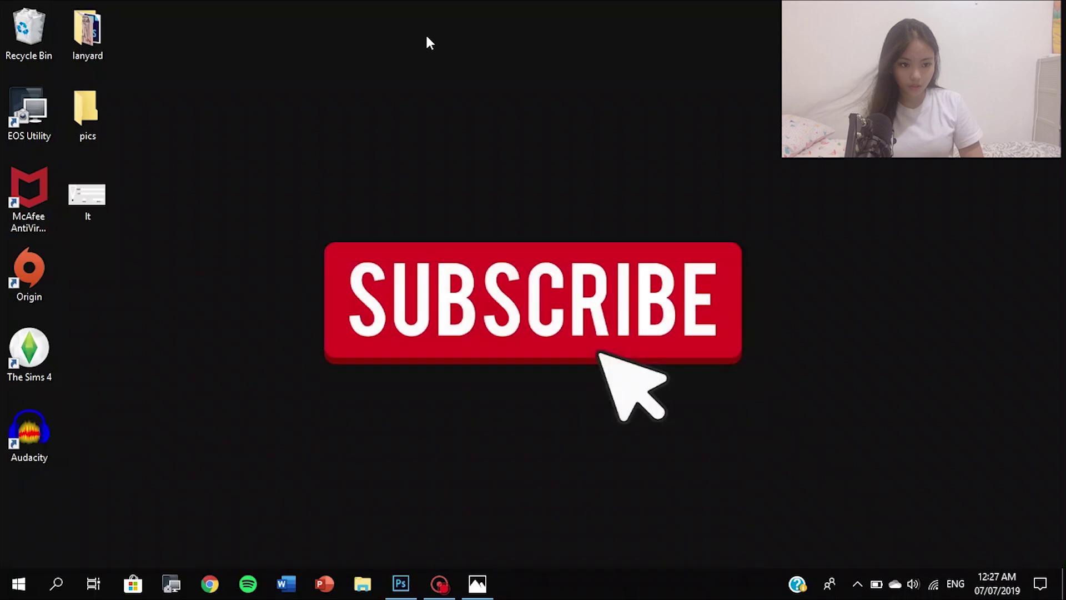
Copy the black speckled photo IMG_3745 from the desktop's lanyard folder and paste it into the lanyard document in Photoshop.
double_click(113, 12)
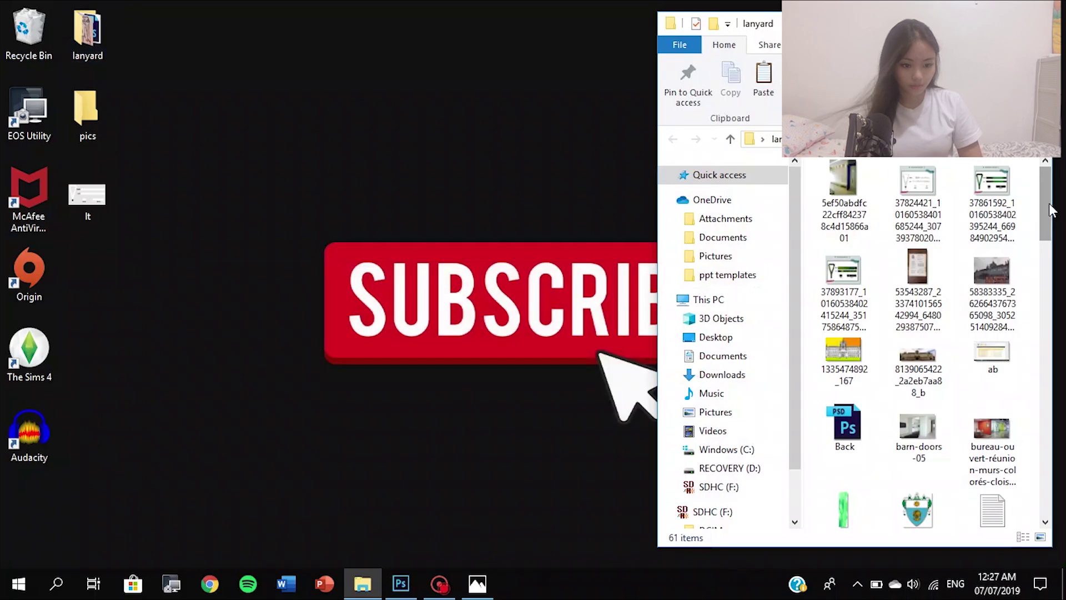
left_click_drag(1052, 210, 1051, 308)
double_click(991, 341)
right_click(639, 305)
left_click(677, 291)
left_click(411, 588)
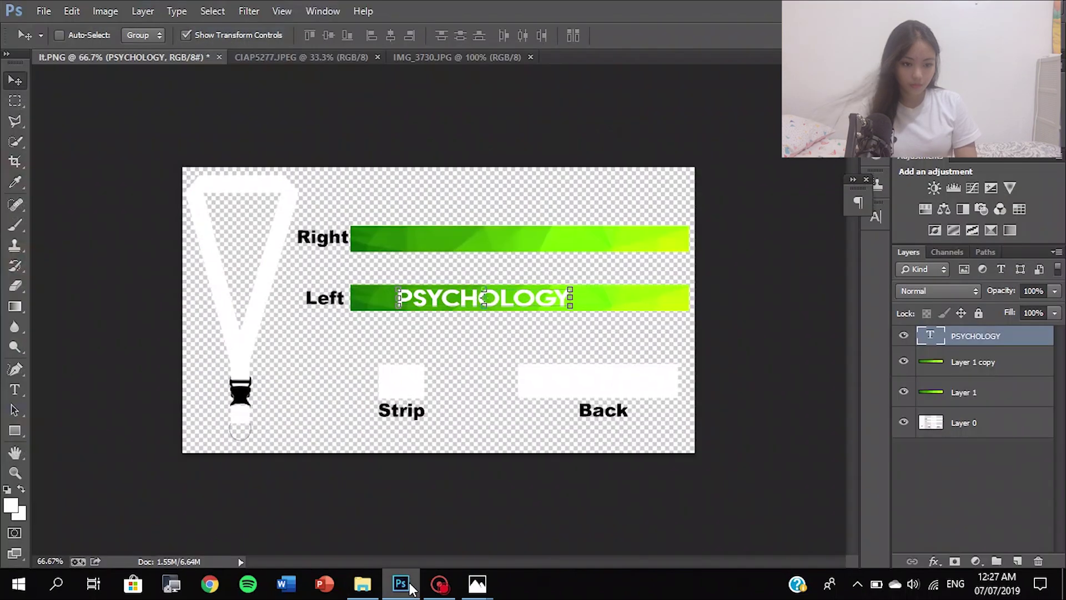
key("ctrl+v")
left_click_drag(494, 344, 491, 346)
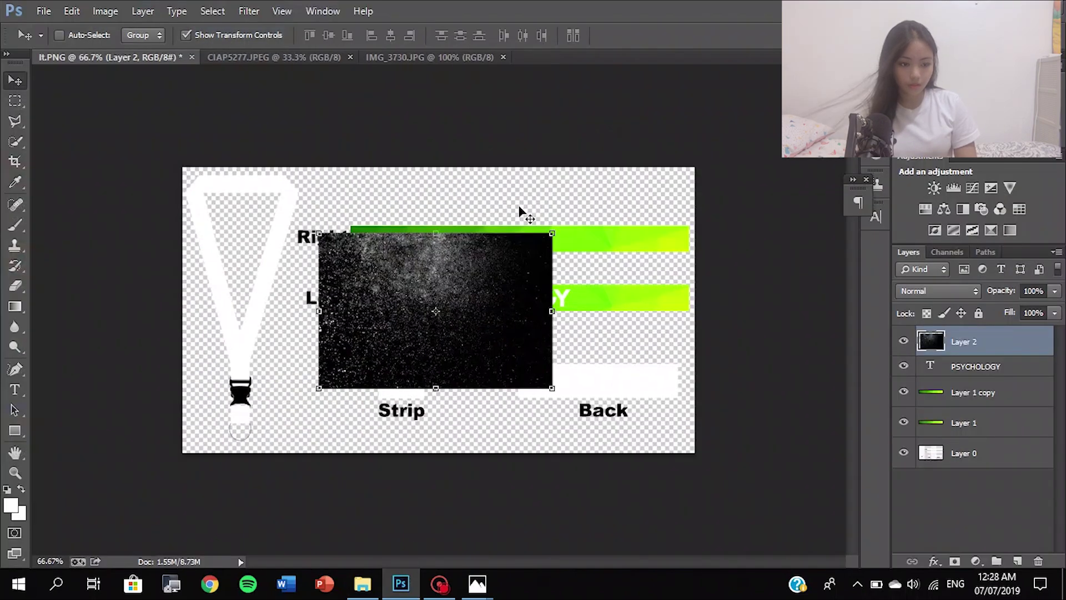
Rotate the speckled layer about 147°, set its opacity to 40%, and enlarge it over the full length of the Left bar.
left_click_drag(518, 217, 429, 414)
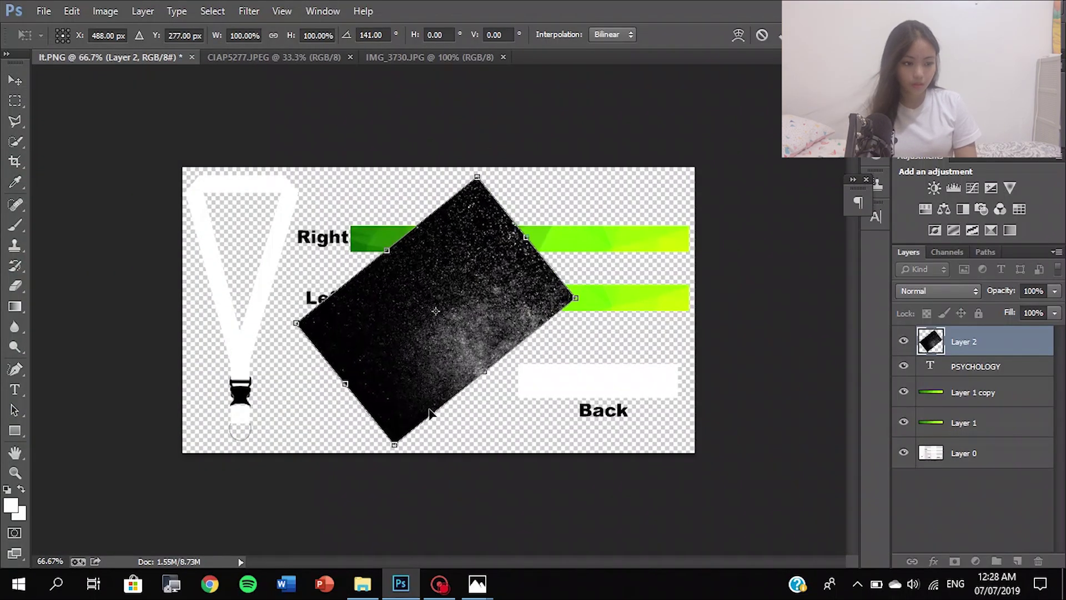
left_click_drag(1054, 290, 1010, 312)
left_click_drag(535, 284, 556, 273)
left_click_drag(613, 254, 617, 272)
left_click_drag(531, 282, 545, 283)
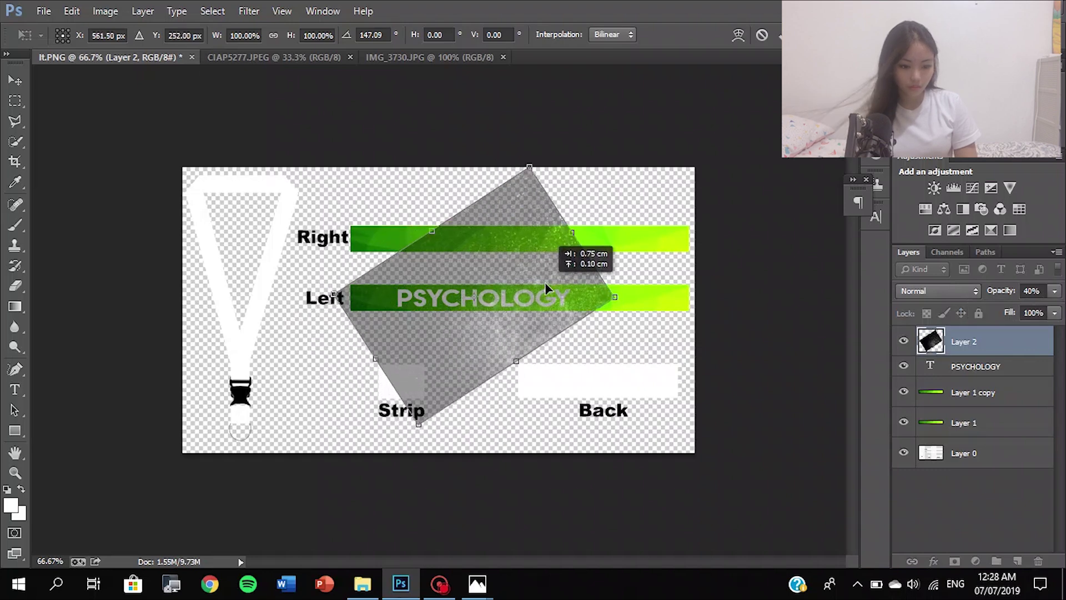
left_click_drag(615, 297, 704, 305)
key("m")
key("Return")
Trim the speckled layer to the outline of the Left bar by deleting the excess with rectangular selections.
left_click_drag(252, 117, 705, 284)
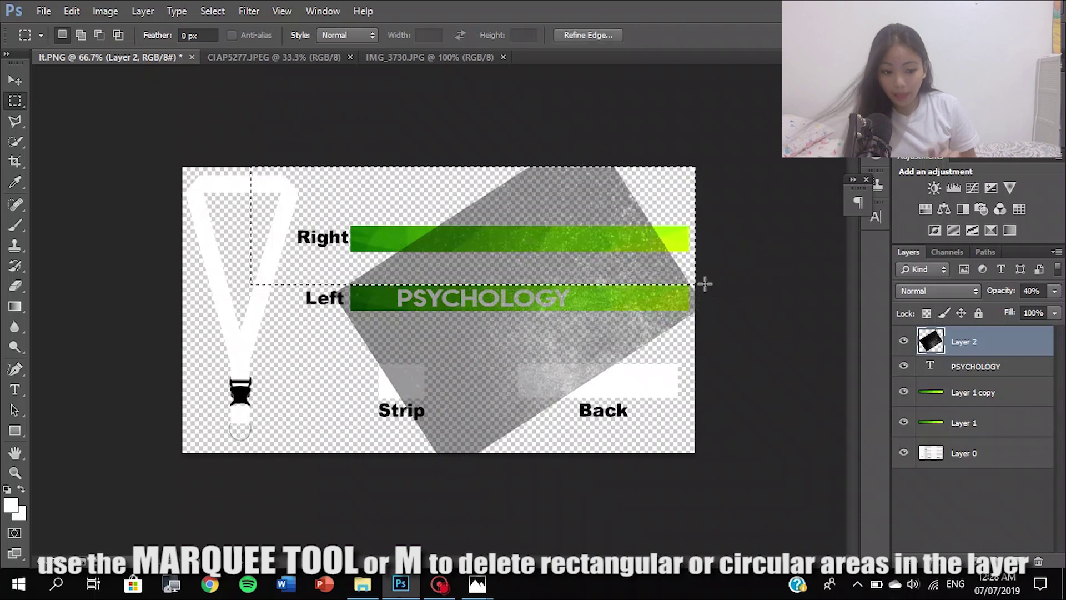
key("Delete")
mouse_move(714, 492)
left_mouse_down()
mouse_move(310, 398)
mouse_move(334, 316)
mouse_move(278, 311)
left_mouse_up()
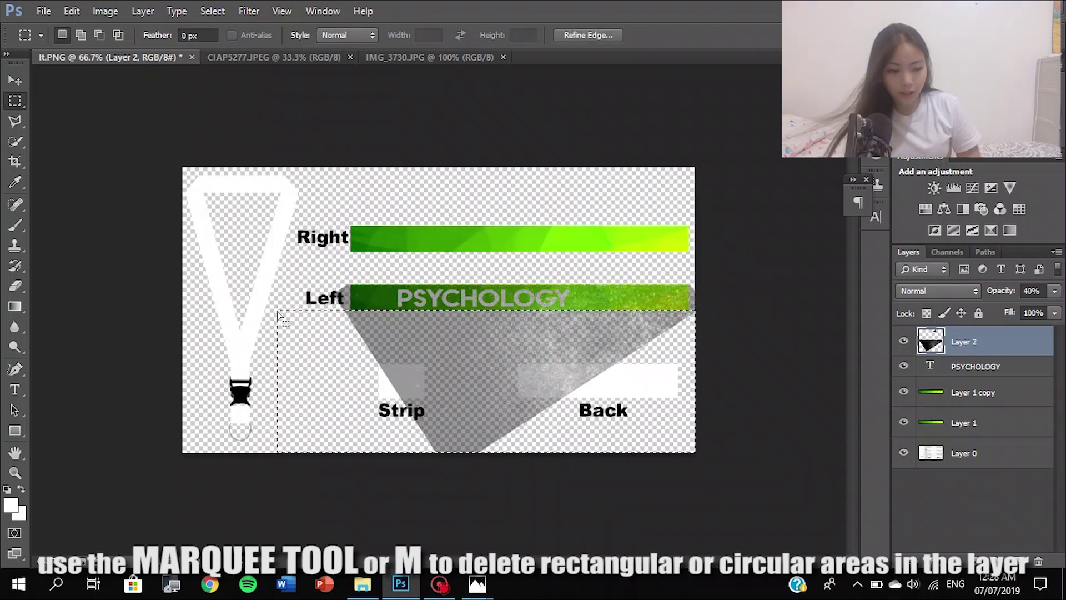
key("Delete")
left_click_drag(281, 254, 351, 392)
key("Delete")
mouse_move(695, 387)
left_mouse_down()
mouse_move(683, 315)
mouse_move(692, 271)
left_mouse_up()
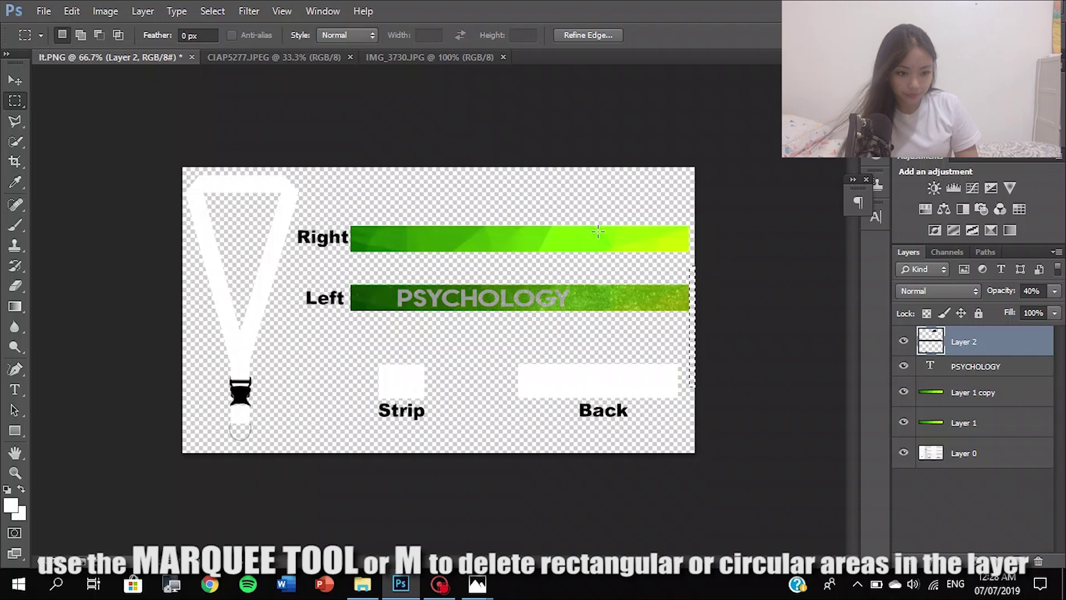
Set the speckled layer's opacity to 46% and delete a diagonal band past the PSYCHOLOGY text with the Polygonal Lasso.
left_click(1054, 295)
mouse_move(1010, 308)
left_mouse_down()
mouse_move(1055, 309)
mouse_move(1016, 312)
left_mouse_up()
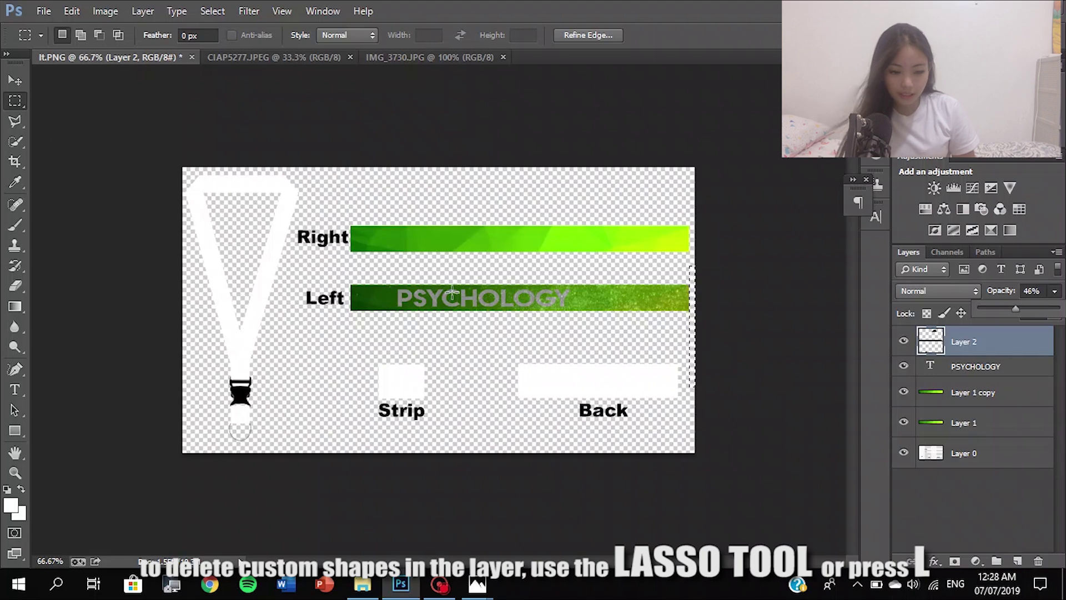
key("ctrl+plus")
key("ctrl+plus")
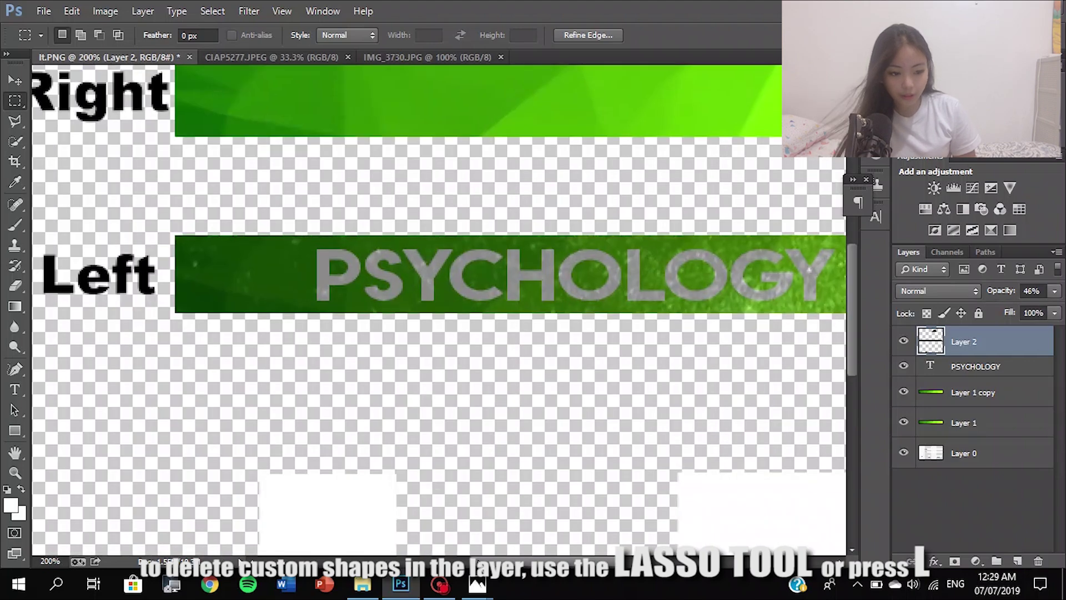
scroll(439, 311, "right", 10)
key("l")
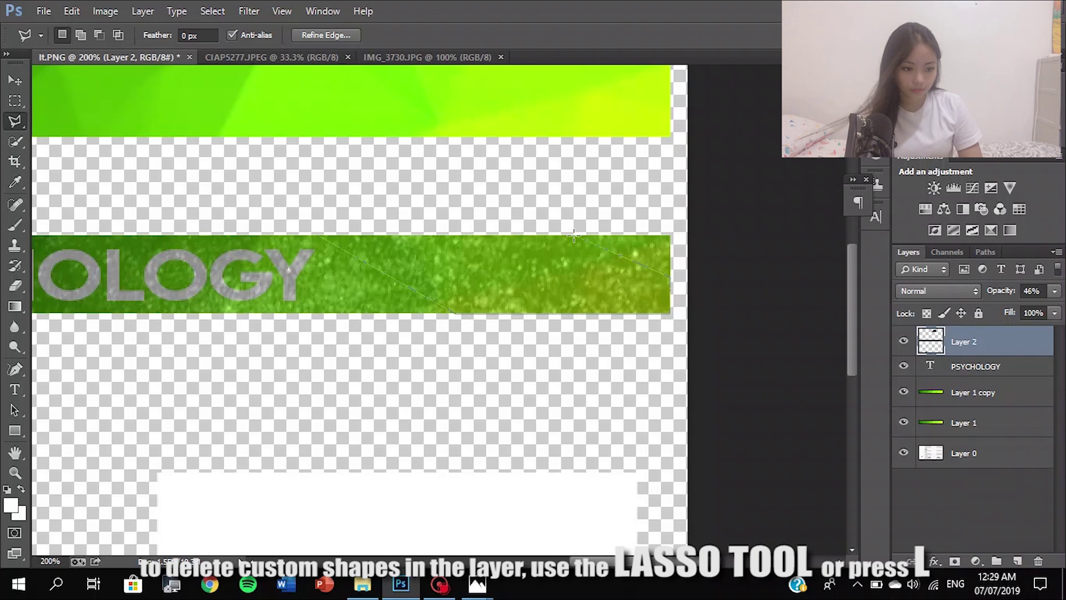
left_click(321, 235)
key("Delete")
key("ctrl+minus")
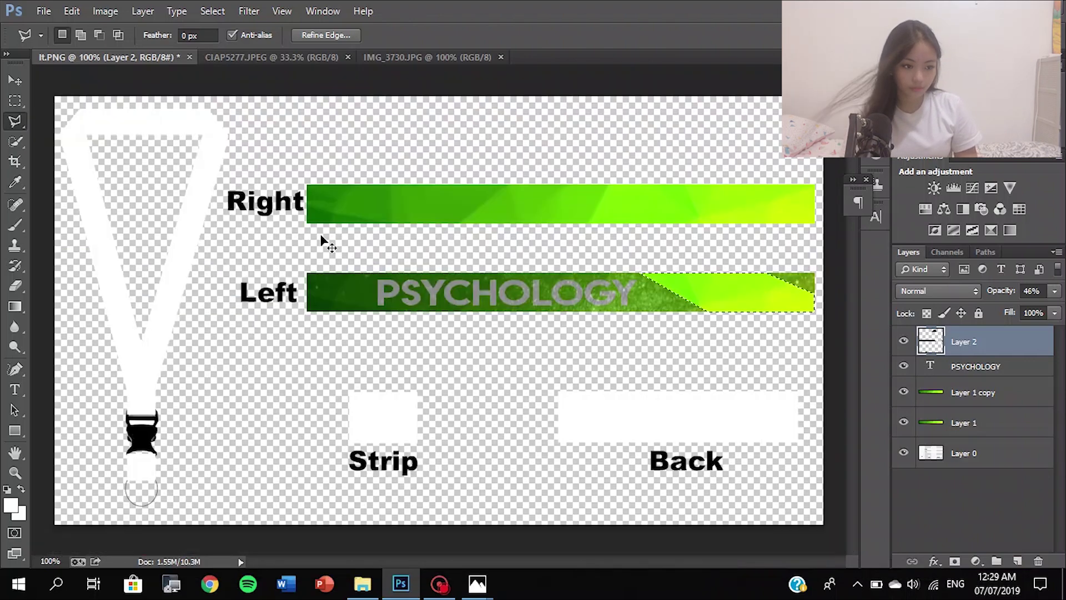
Restore Layer 2's opacity to 100%, place it beneath the PSYCHOLOGY text layer, and clear the selection.
left_click(1054, 291)
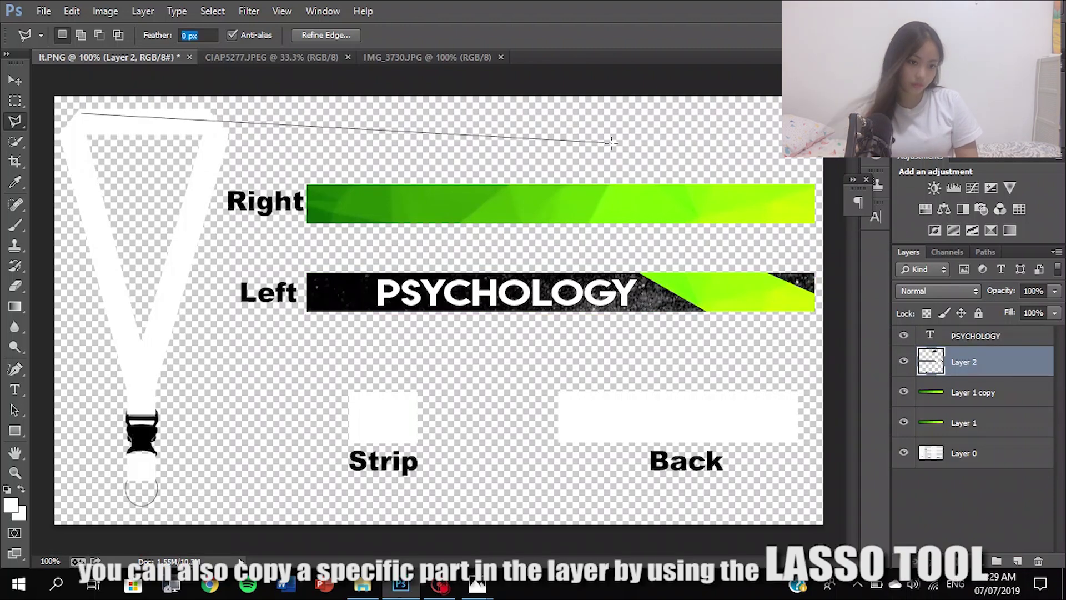
key("ctrl+plus")
double_click(611, 143)
key("Return")
Select the black triangle at the far end of the Left bar with the Polygonal Lasso and copy it to a new layer.
left_click_drag(593, 561, 663, 561)
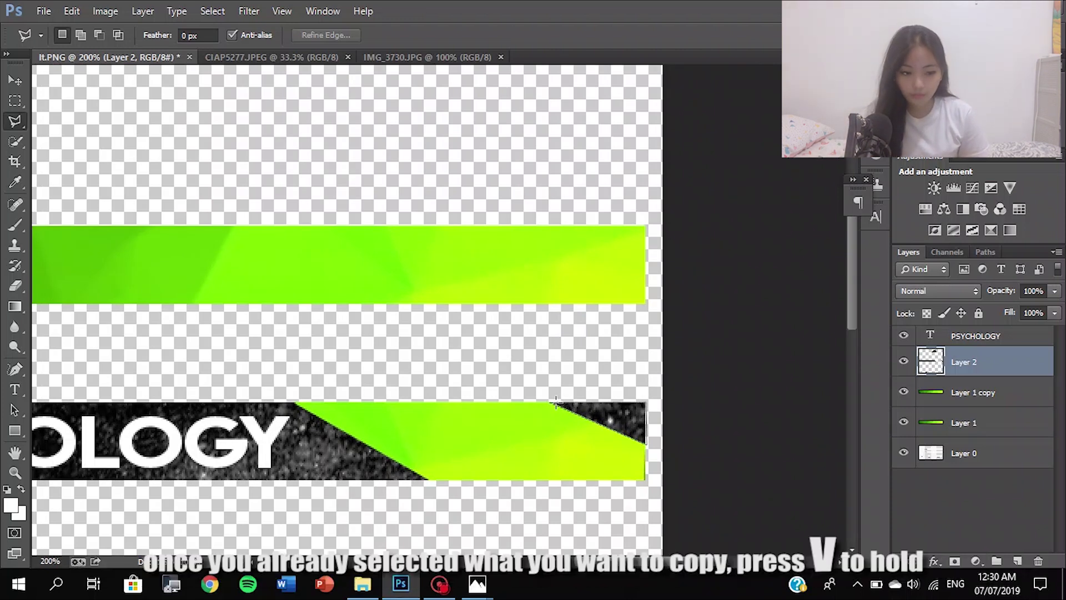
left_click(544, 402)
left_click(557, 399)
key("v")
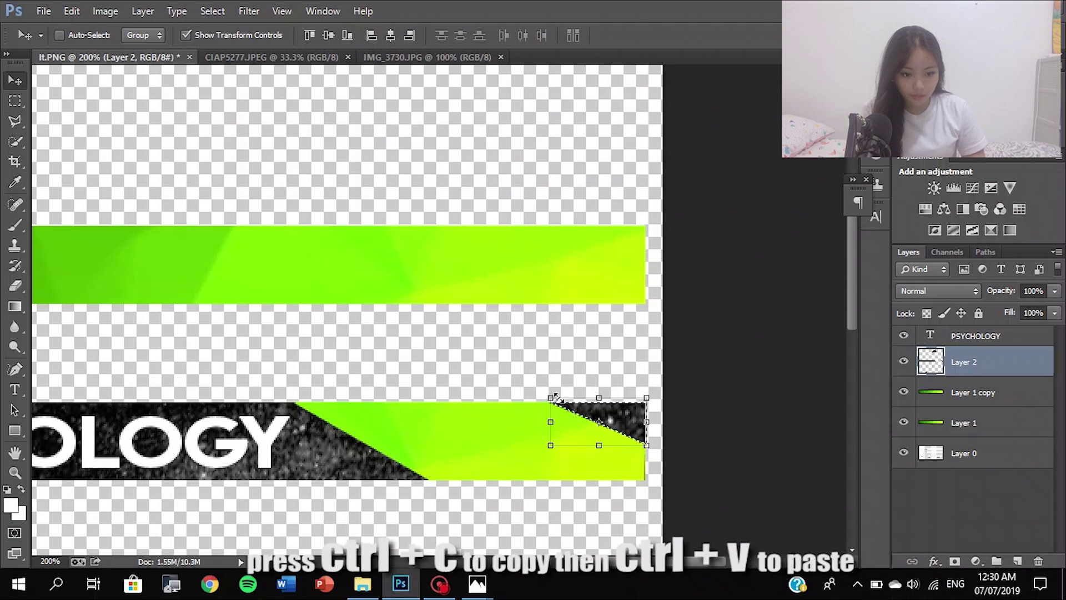
key("ctrl+c")
key("ctrl+v")
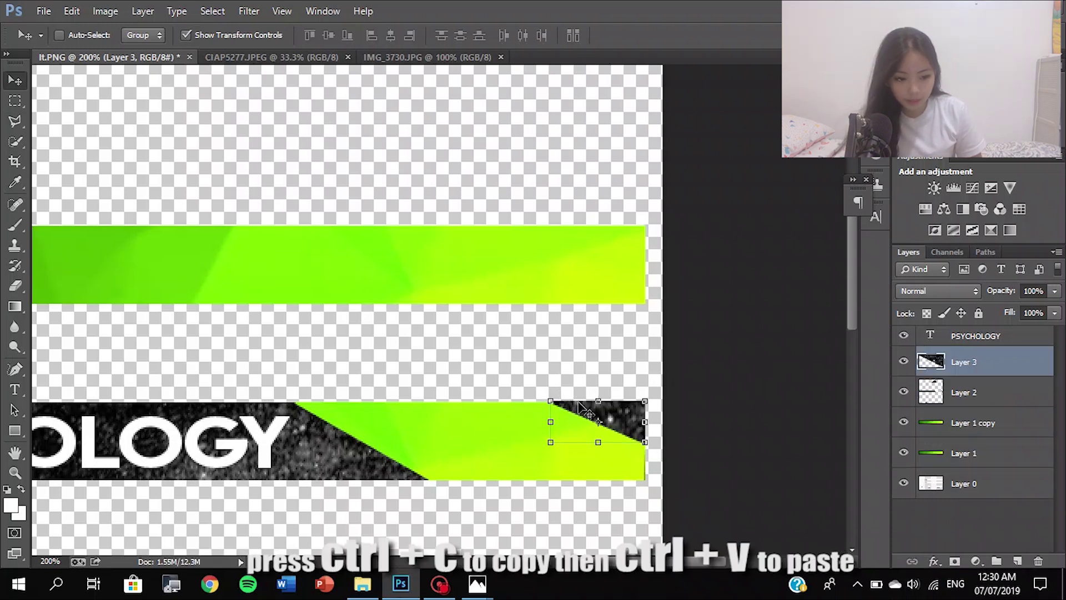
Move the copied black triangle to the start of the Right bar and rotate it about 180°.
left_click_drag(611, 416, 602, 318)
key("ctrl+minus")
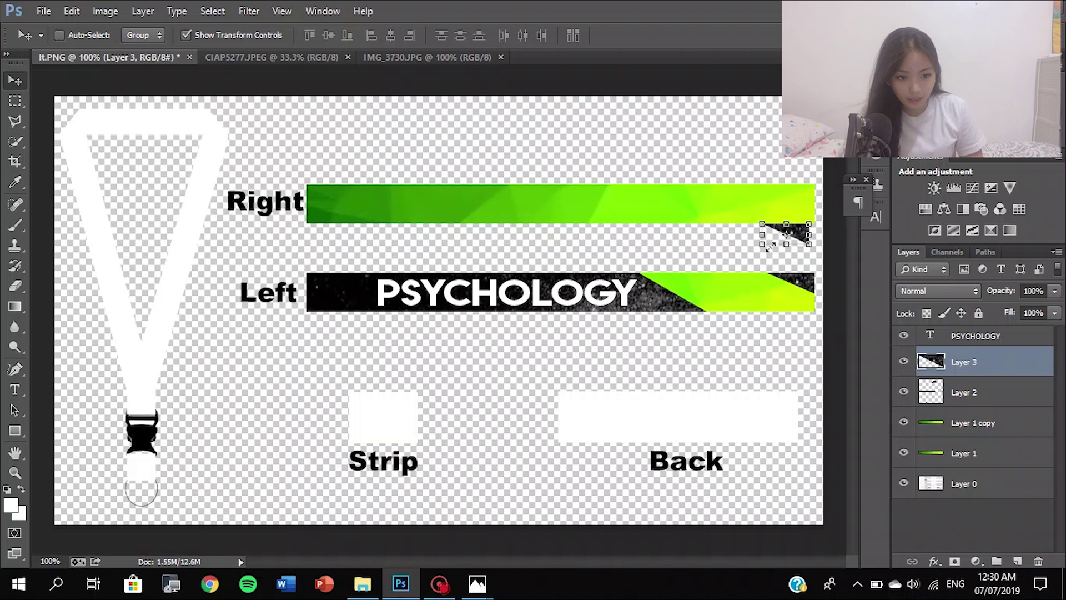
left_click_drag(779, 241, 330, 260)
key("ctrl+plus")
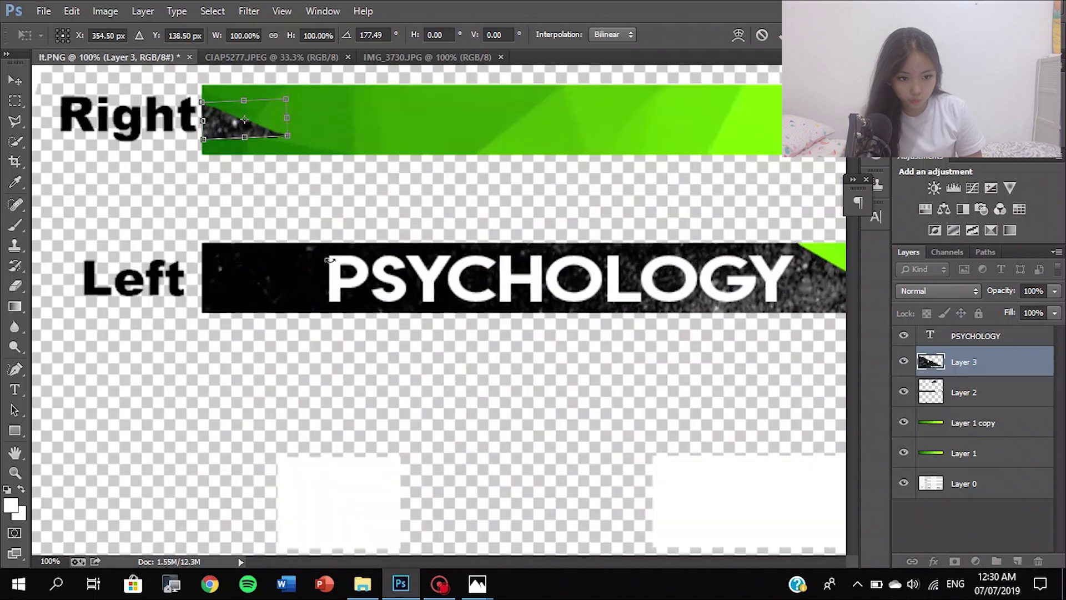
key("ctrl+plus")
left_click_drag(852, 276, 851, 228)
left_click_drag(135, 210, 136, 186)
left_click_drag(204, 184, 205, 189)
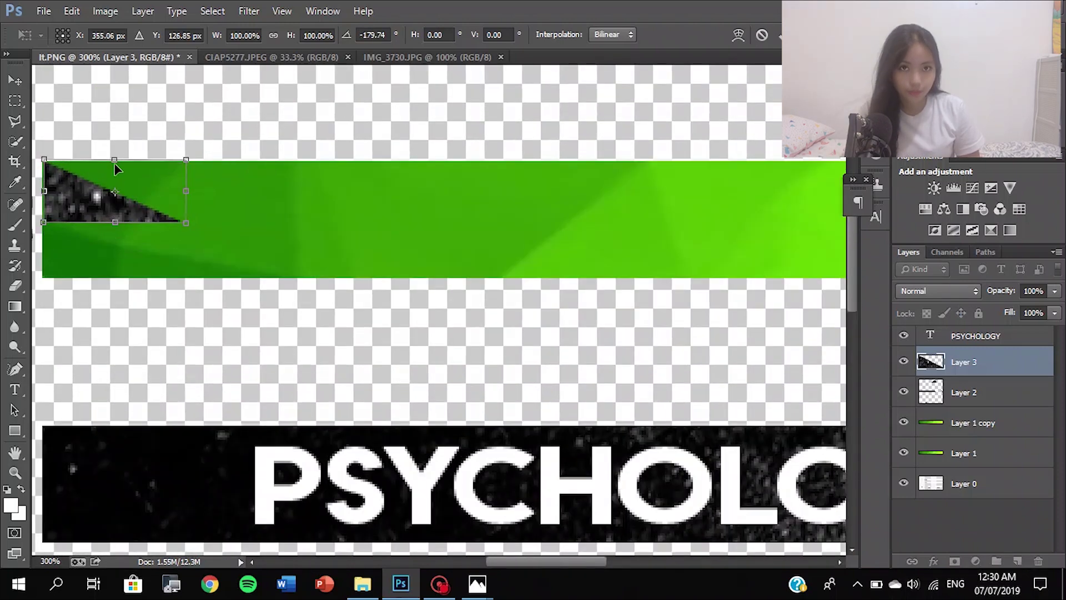
Flip the black triangle vertically, fit it into the upper starting corner of the Right bar, and apply the transform.
left_click_drag(115, 160, 131, 277)
left_click_drag(126, 236, 127, 175)
left_click_drag(114, 216, 115, 225)
key("Return")
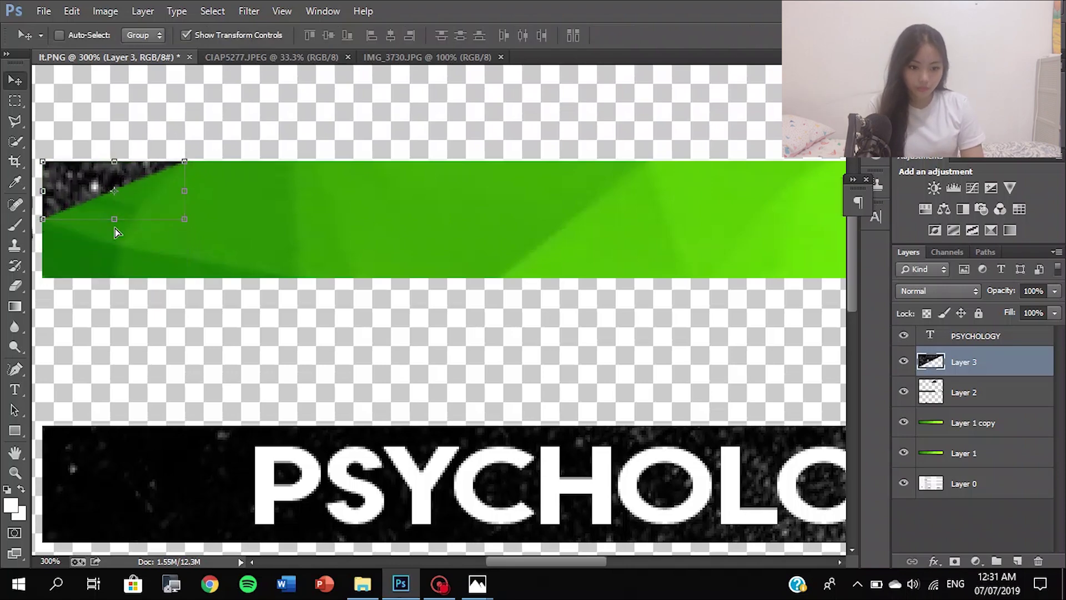
key("ctrl+1")
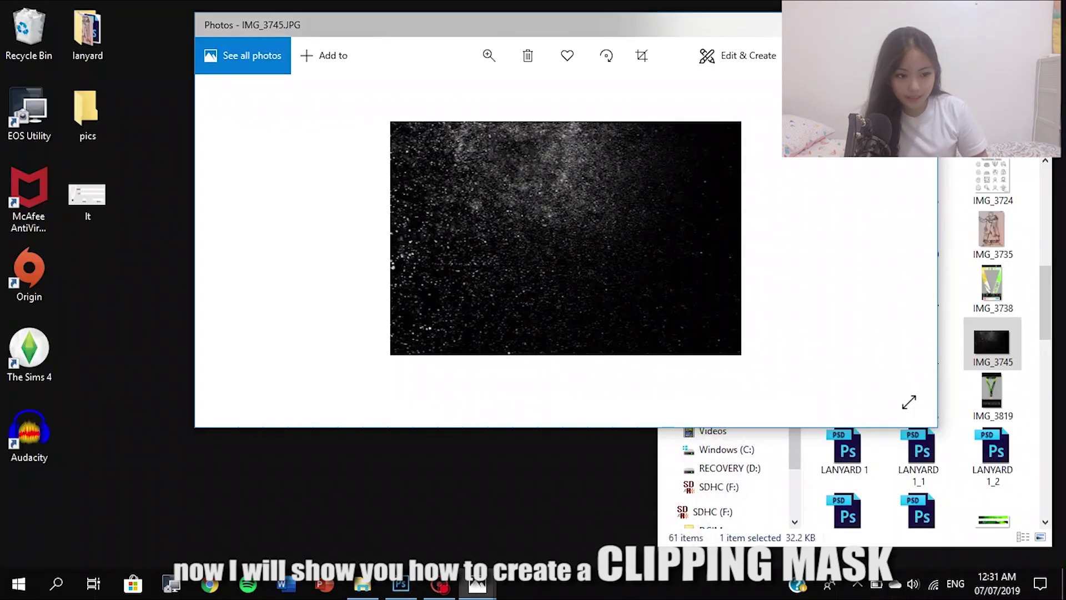
Copy the green watercolor photo CIAP5277 from the lanyard folder and paste it into the lanyard document in Photoshop.
left_click(919, 24)
left_click_drag(1055, 320, 1060, 243)
double_click(855, 309)
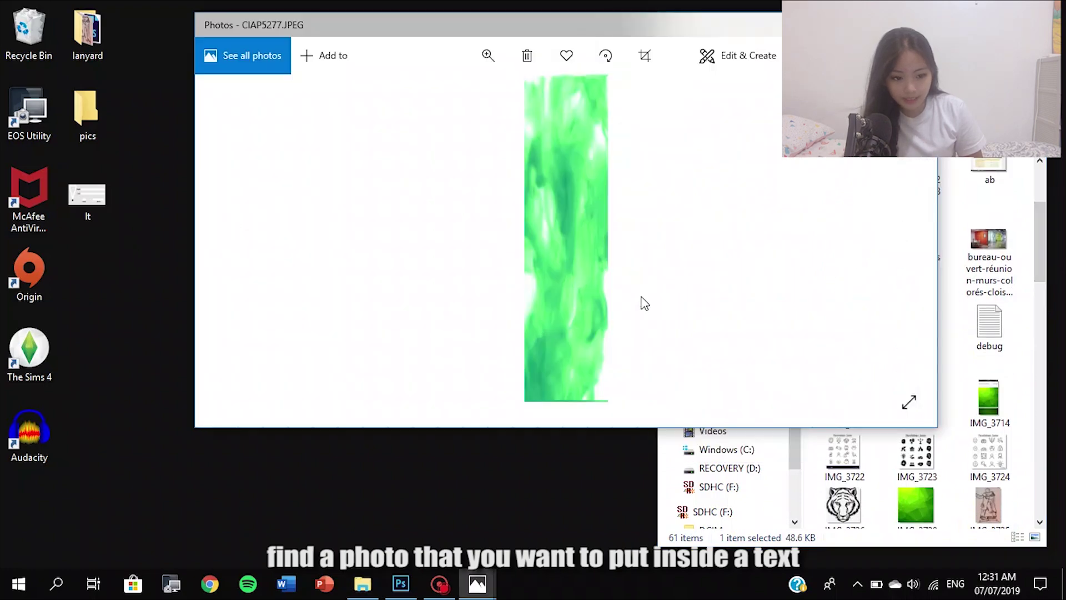
left_click(407, 572)
key("ctrl+v")
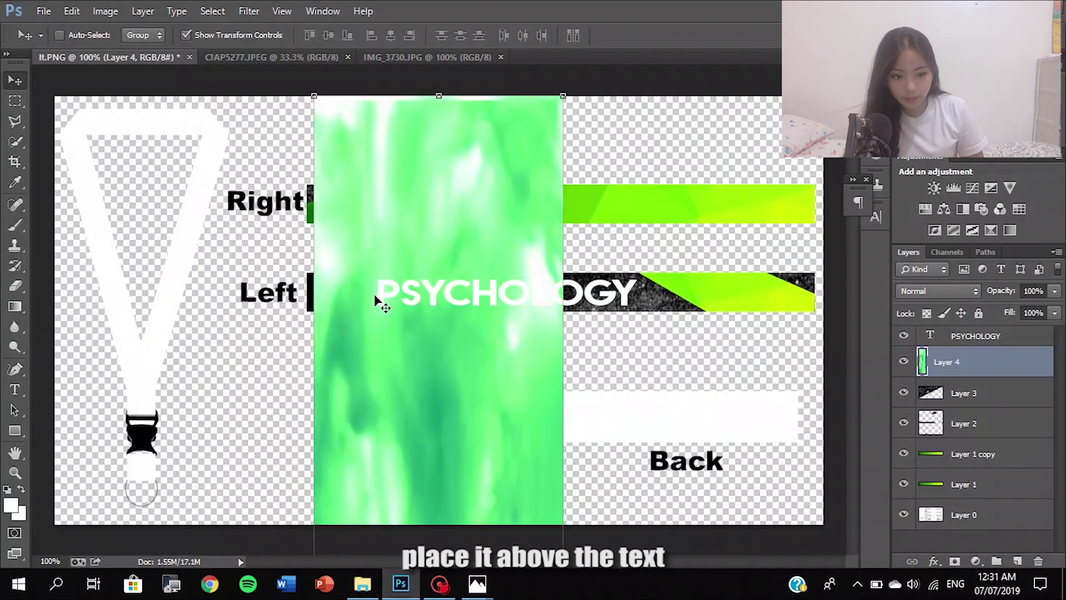
Shrink the green watercolor image, rotate it about 90°, and place it over the PSYCHOLOGY text.
left_click_drag(312, 93, 458, 459)
left_click_drag(517, 483, 427, 262)
left_click_drag(450, 197, 738, 251)
left_click_drag(85, 252, 371, 251)
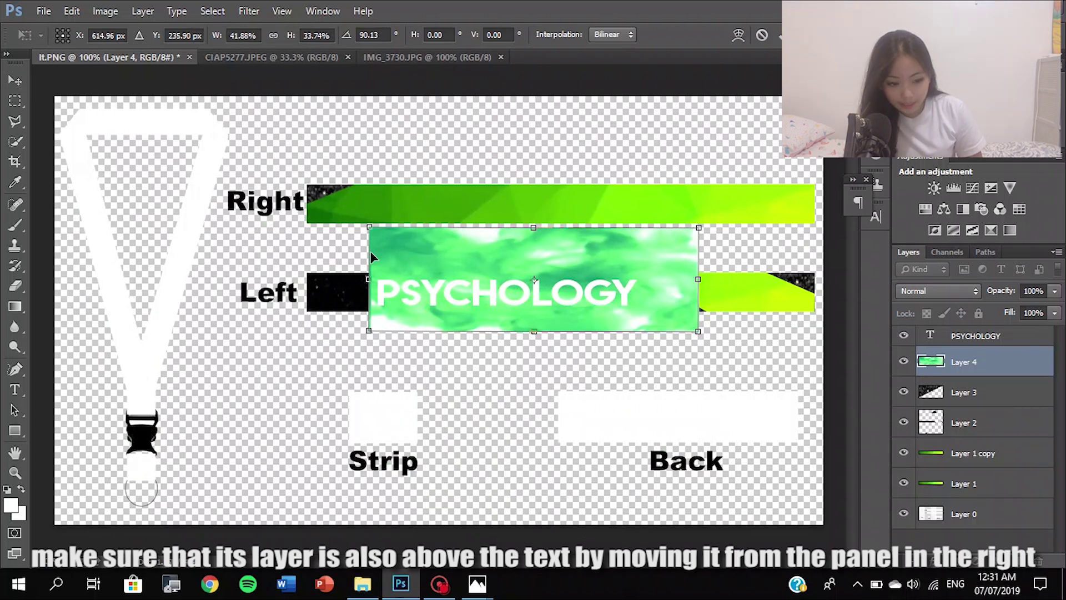
Resize the green watercolor image to the Left bar's height and the PSYCHOLOGY text's length, and apply the transform.
left_click_drag(533, 228, 535, 273)
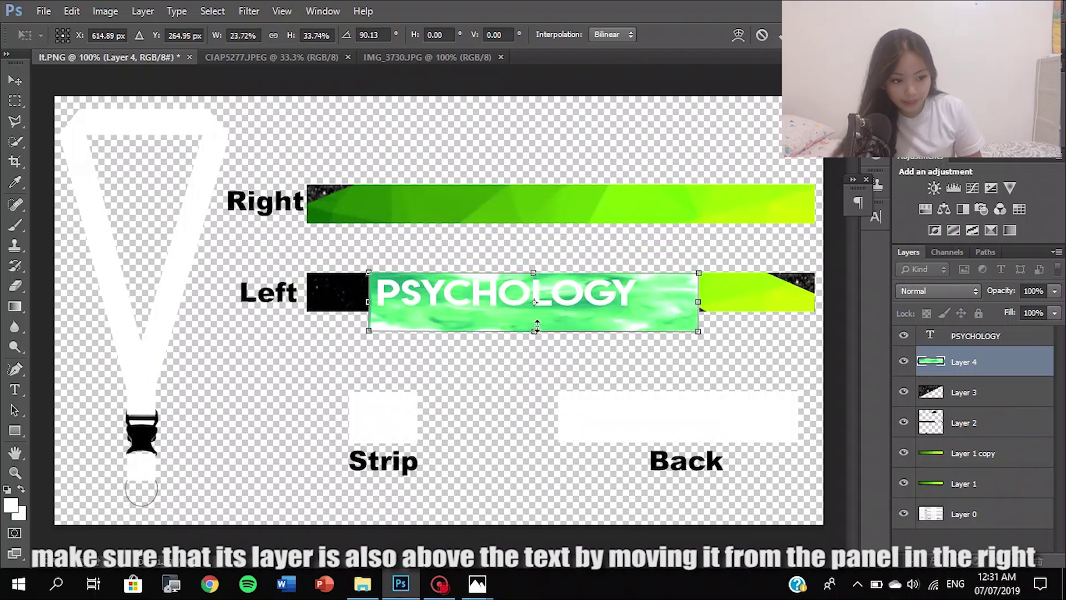
left_click_drag(536, 326, 535, 311)
left_click_drag(699, 302, 644, 298)
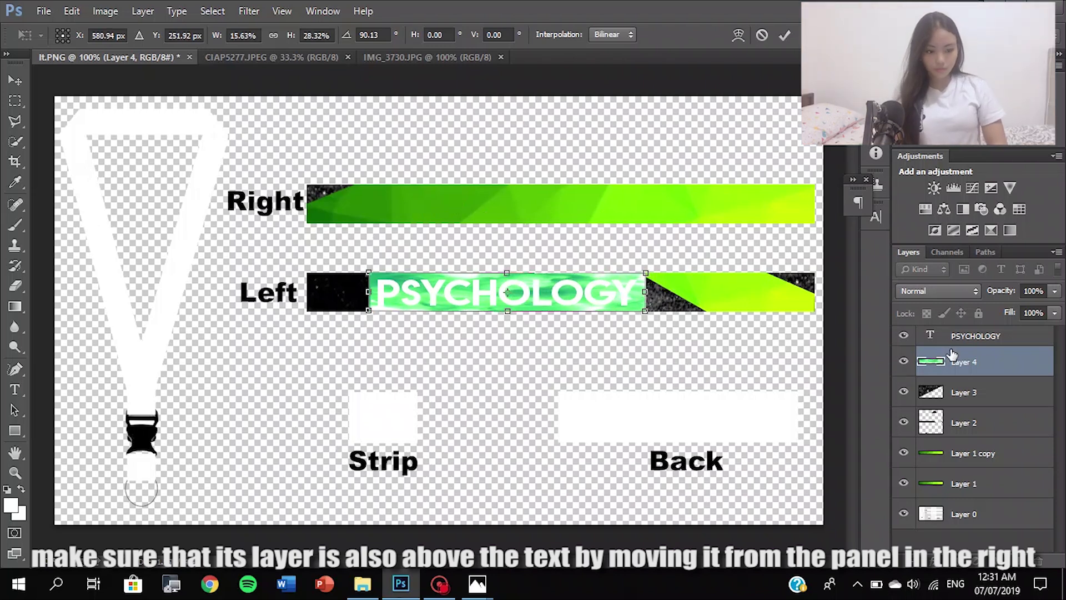
key("Return")
Move the green watercolor layer above the PSYCHOLOGY text layer and create a clipping mask so it fills the letters.
mouse_move(952, 357)
left_mouse_down()
mouse_move(957, 325)
mouse_move(959, 339)
left_mouse_up()
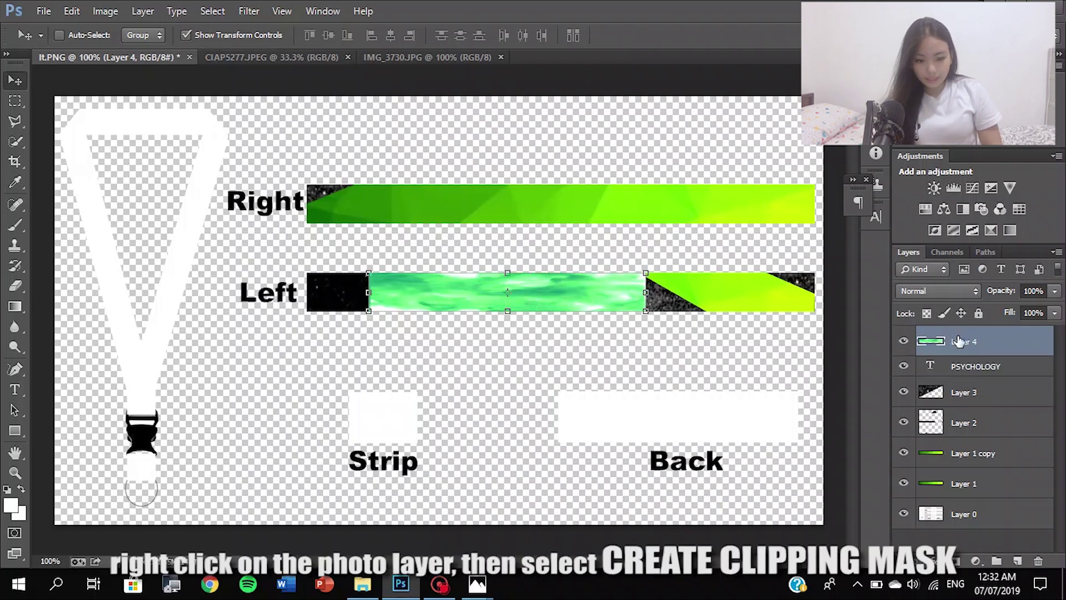
right_click(960, 339)
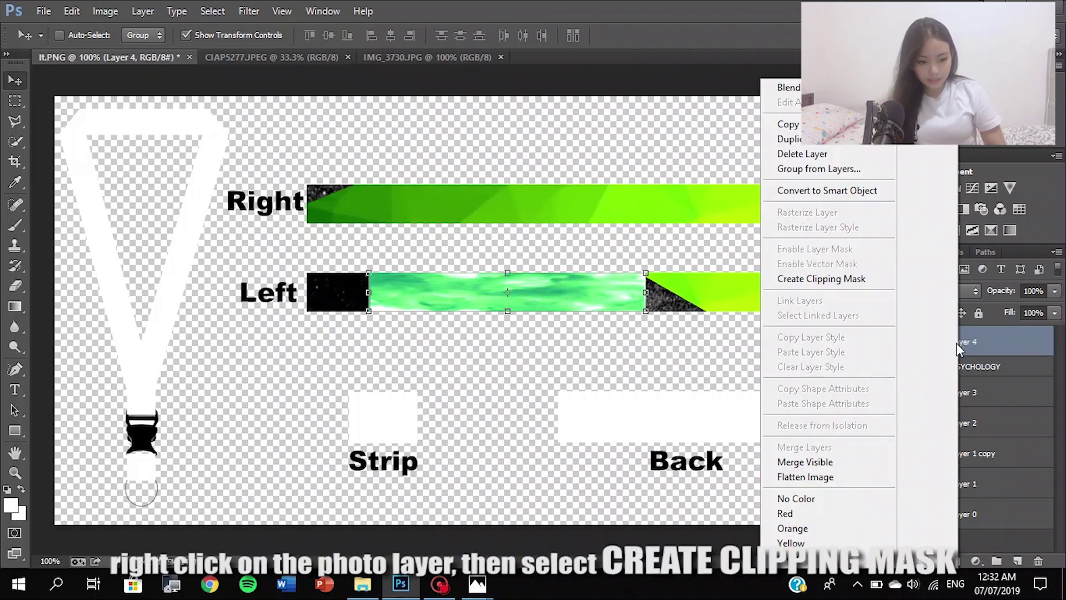
left_click(835, 278)
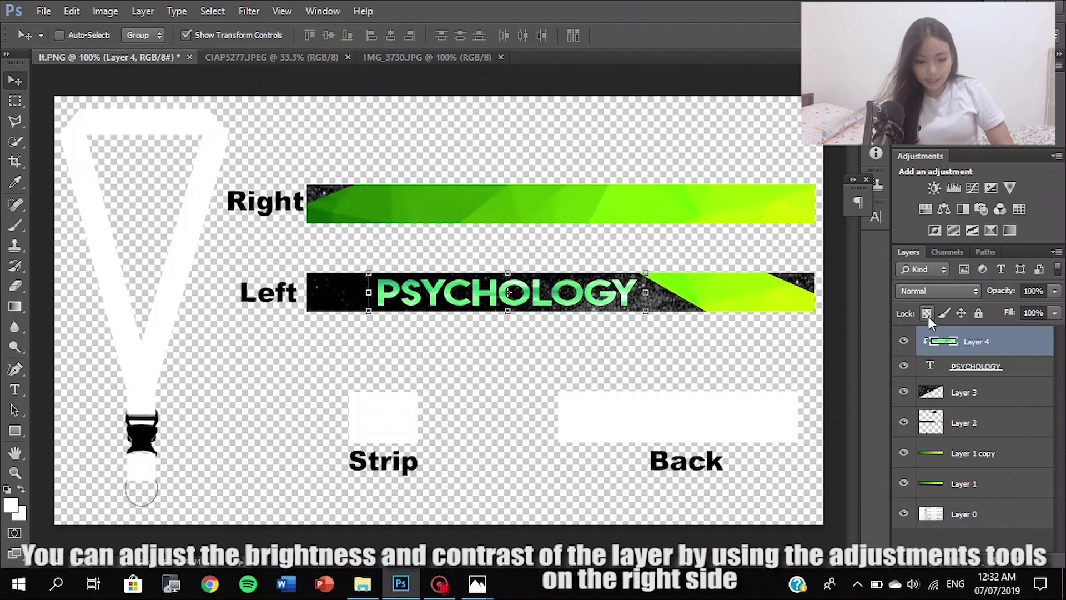
Add a Brightness/Contrast adjustment layer above the watercolor layer with contrast 100 and brightness about -48.
left_click(934, 181)
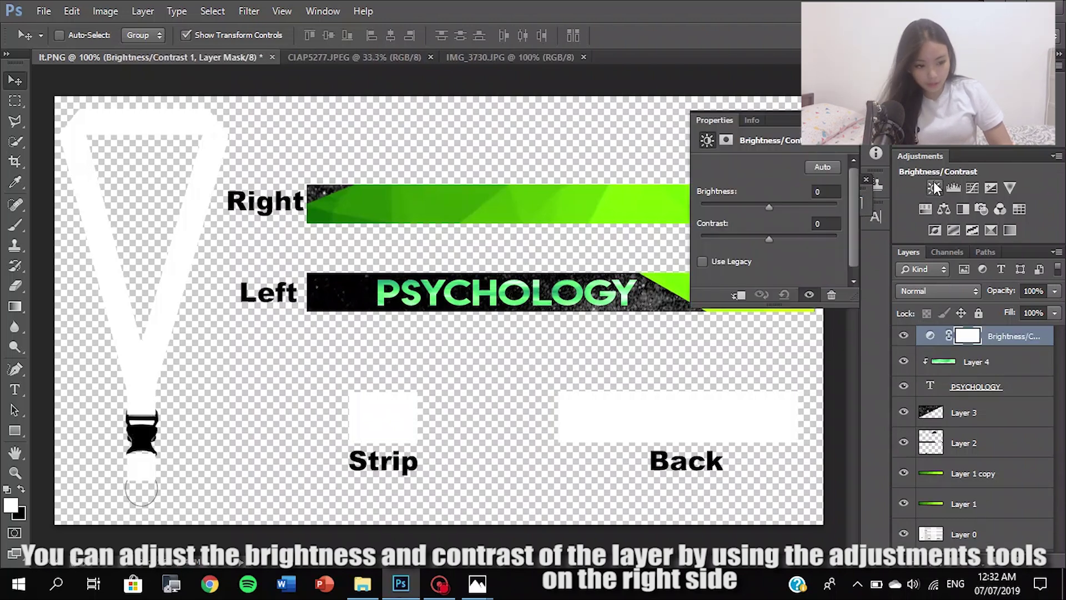
left_click_drag(770, 241, 859, 235)
right_click(1014, 339)
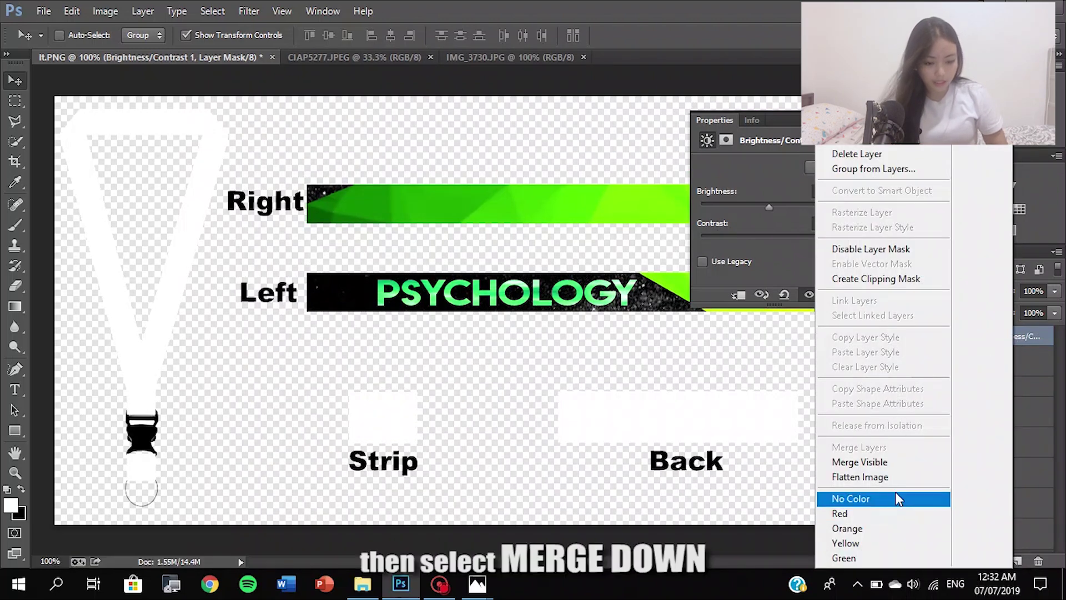
left_click(1038, 338)
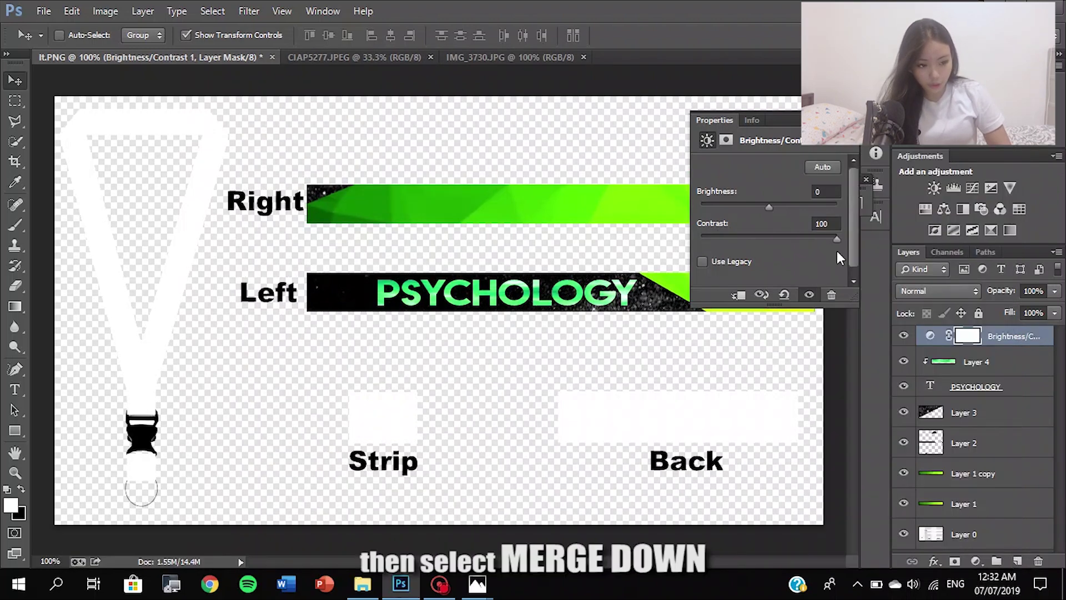
left_click_drag(768, 202, 747, 202)
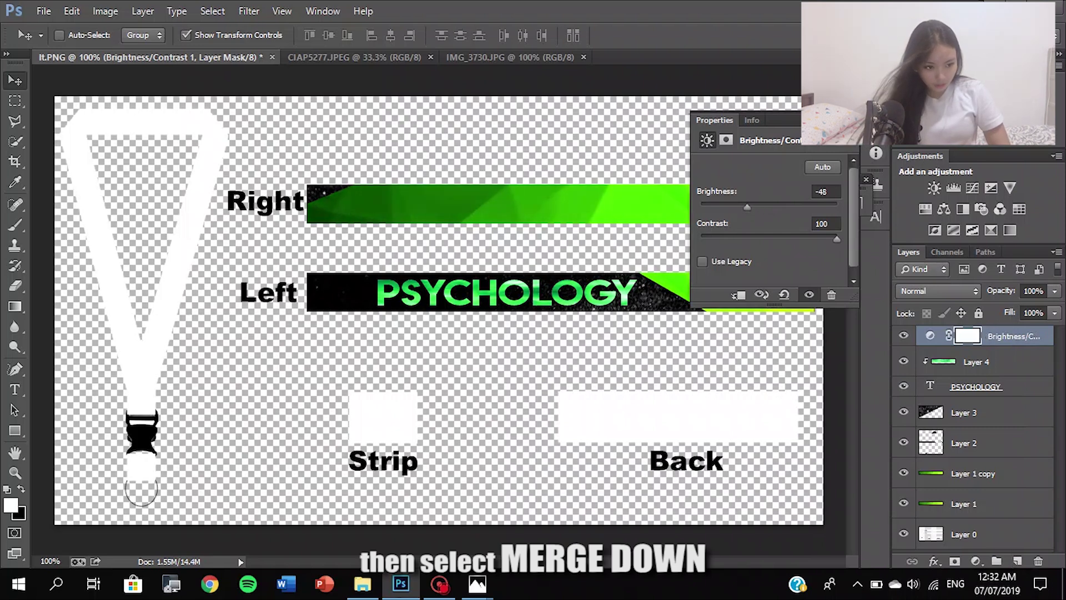
left_click(842, 120)
right_click(1002, 335)
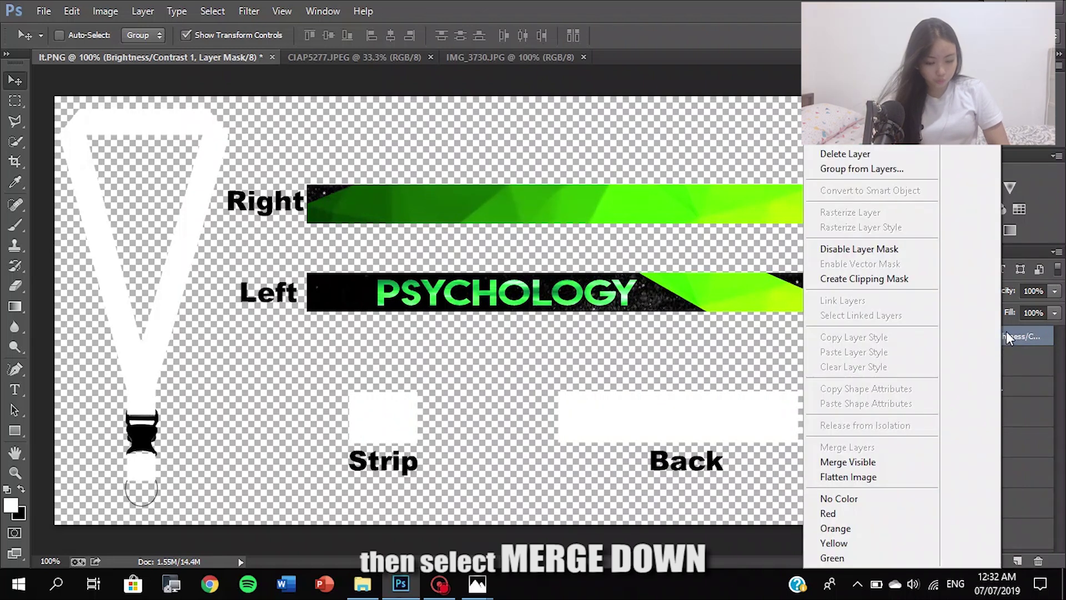
left_click(1008, 332)
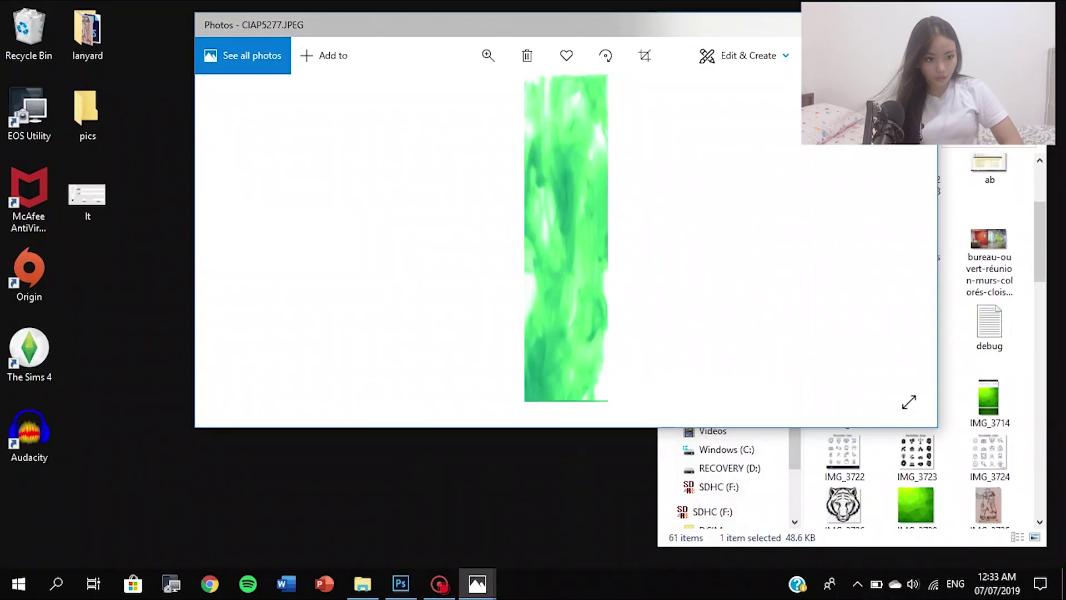
Copy the UST B&W seal picture from the lanyard folder and paste it into the lanyard document in Photoshop.
left_click(781, 52)
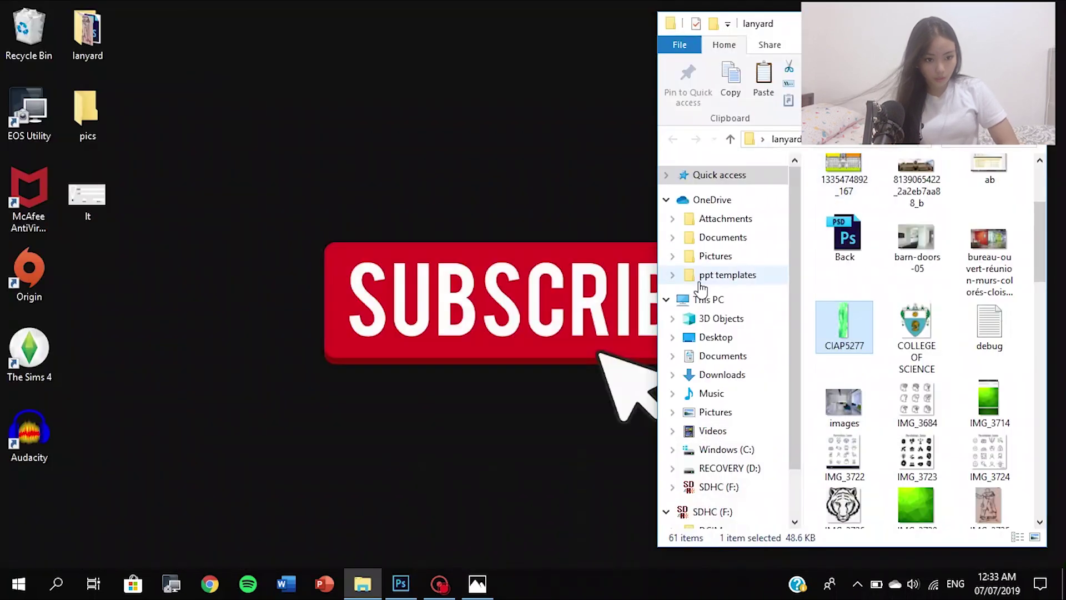
left_click_drag(1042, 221, 1038, 461)
double_click(864, 393)
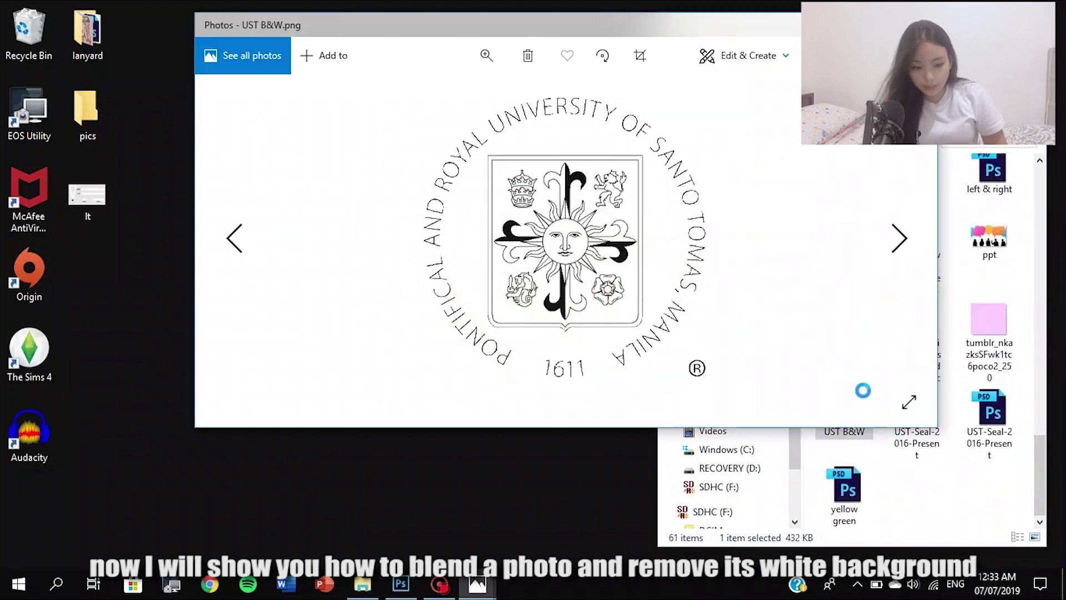
right_click(654, 124)
left_click(638, 288)
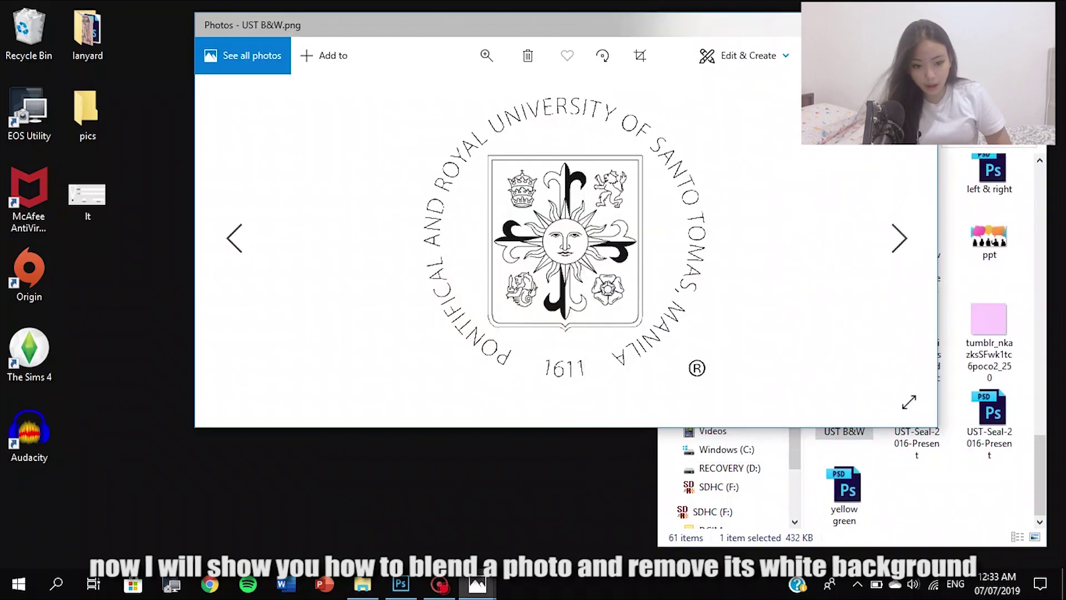
left_click(848, 24)
left_click(402, 584)
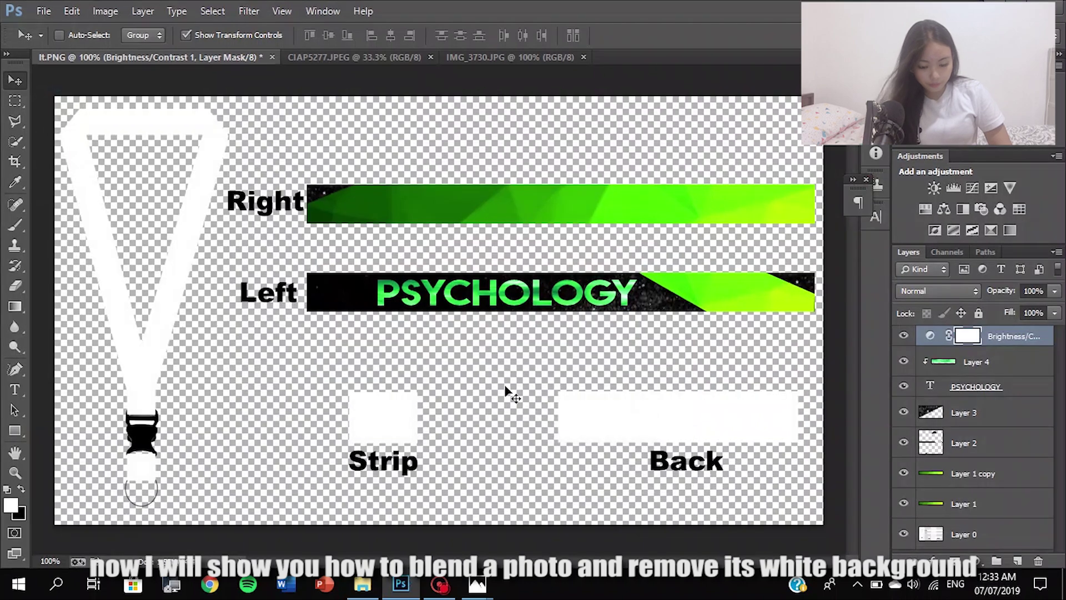
key("ctrl+v")
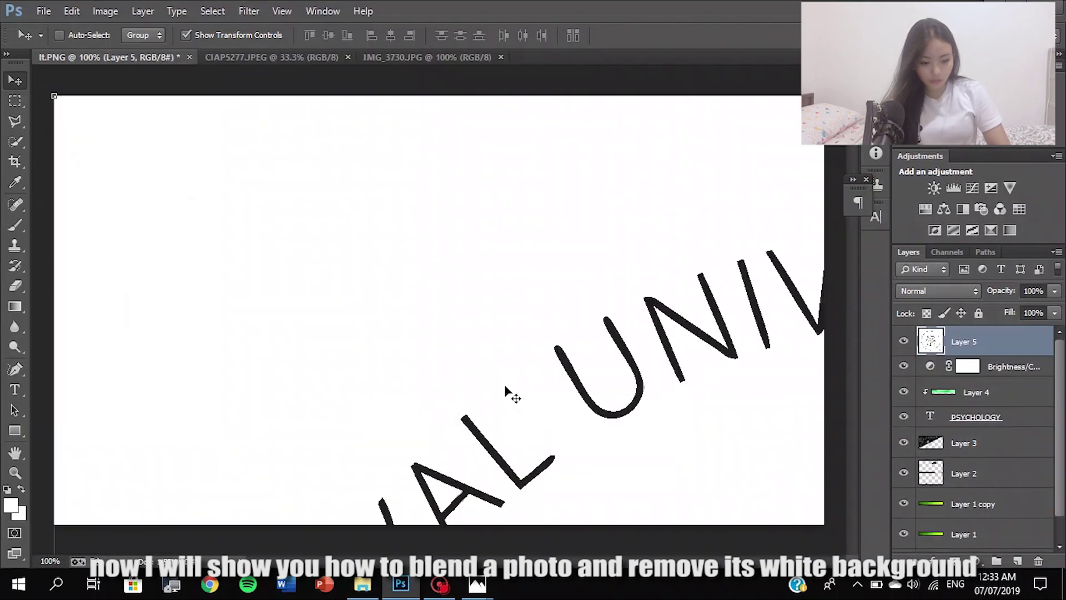
Shrink the pasted seal image with Free Transform, setting its scale to 10%.
key("ctrl+t")
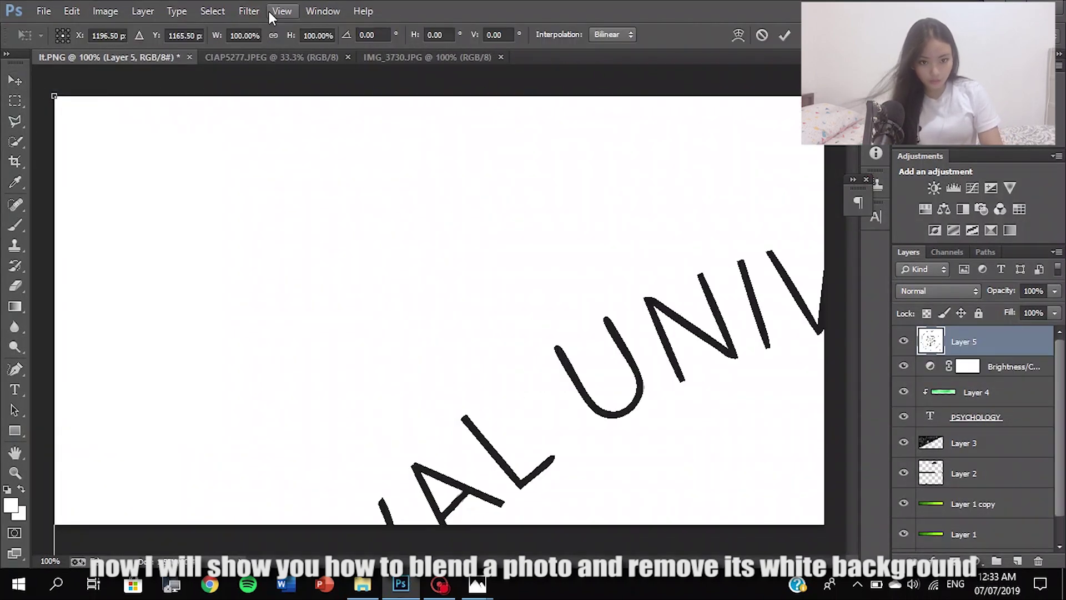
left_click_drag(54, 95, 631, 420)
left_click_drag(617, 554, 307, 189)
left_click_drag(209, 185, 474, 442)
left_click_drag(594, 451, 268, 173)
left_click_drag(149, 165, 574, 422)
left_click_drag(596, 517, 338, 179)
left_click_drag(257, 36, 210, 42)
type("10")
key("Return")
Rotate the seal about 88° over the far end of the Left bar and lower its layer opacity to 47%.
left_click_drag(661, 533, 626, 371)
left_click_drag(697, 275, 772, 290)
left_click(1055, 292)
left_click_drag(1052, 310, 1015, 311)
Enlarge the seal to about 12% and align its sun with the green section of the Left bar.
key("ctrl+plus")
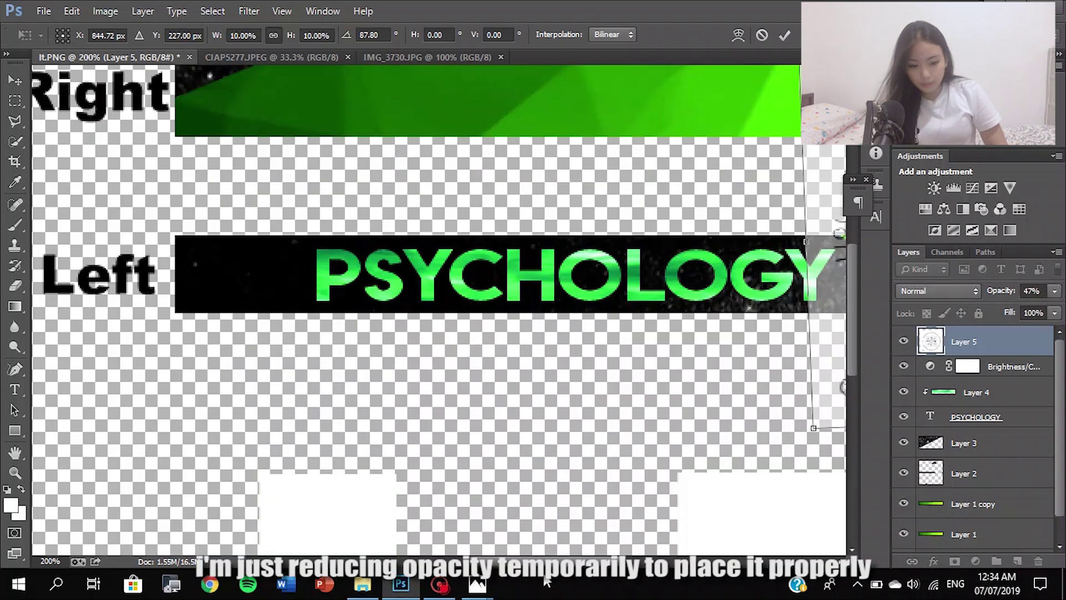
scroll(650, 233, "right", 10)
left_click_drag(652, 234, 657, 272)
left_click_drag(706, 241, 705, 255)
left_click_drag(664, 465, 708, 495)
left_click_drag(700, 400, 727, 370)
left_click_drag(719, 476, 741, 498)
left_click_drag(649, 384, 671, 384)
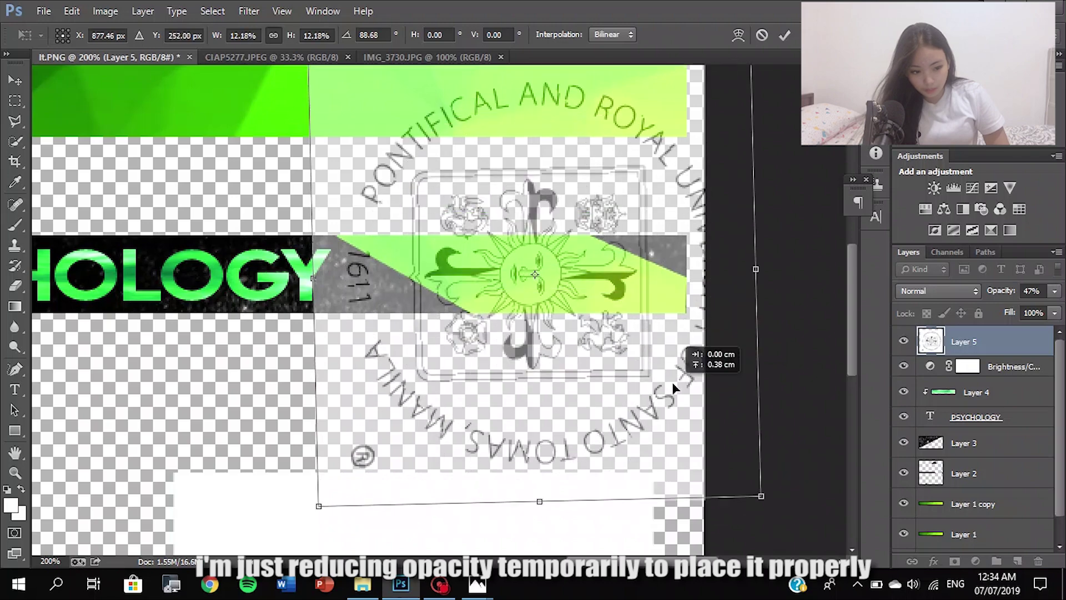
Straighten the seal to about 90°, scale it to about 15% centred on the Left bar's green section, and apply the transform.
left_click_drag(782, 329, 790, 337)
left_click_drag(313, 501, 156, 529)
left_click_drag(315, 448, 390, 360)
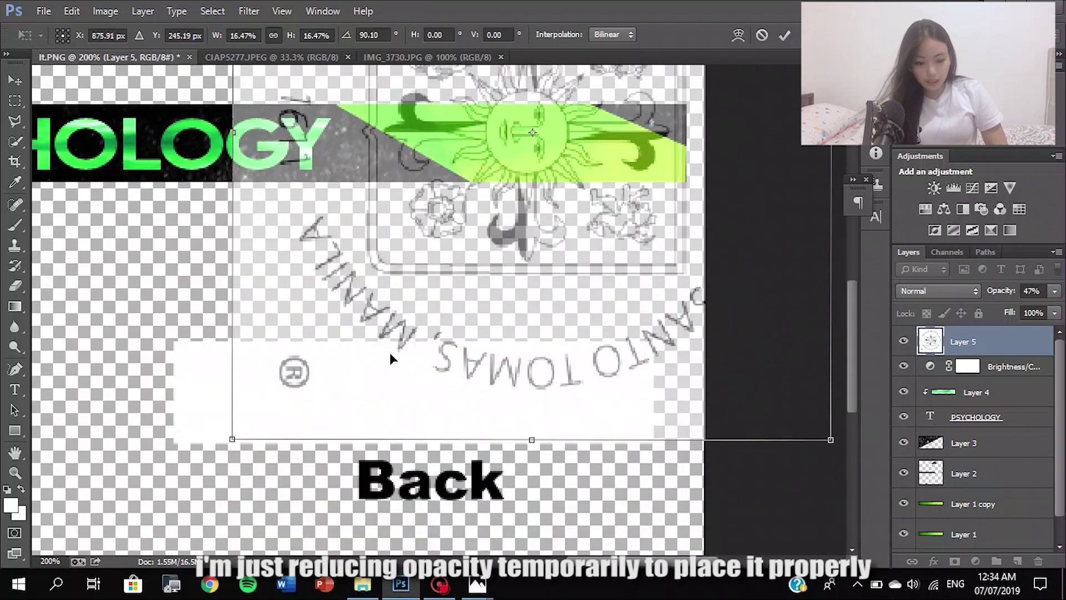
left_click_drag(234, 442, 286, 390)
left_click_drag(448, 253, 431, 290)
scroll(852, 282, "up", 3)
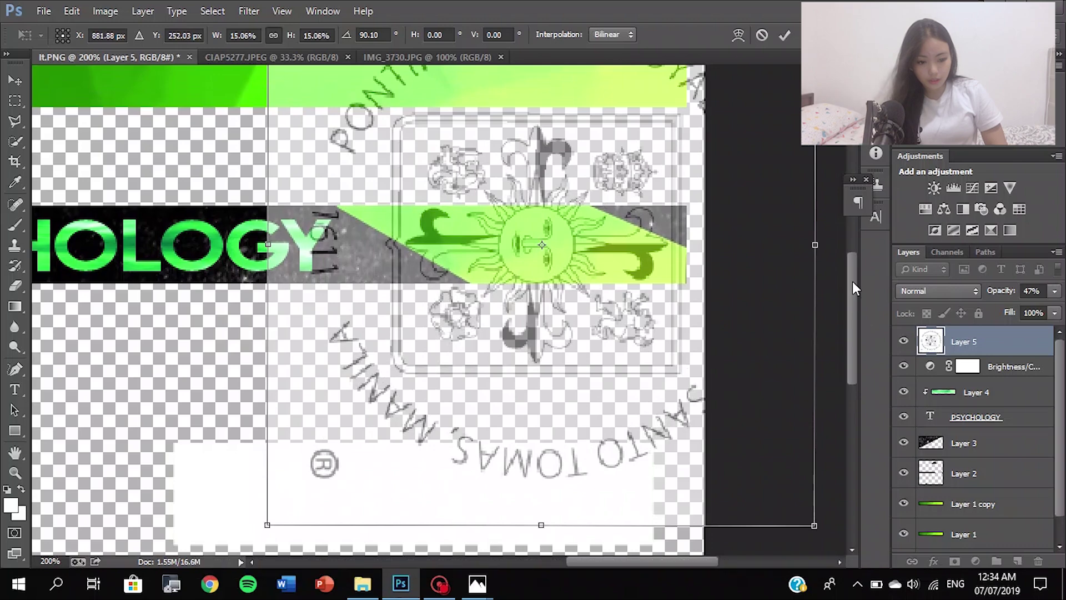
key("ctrl+minus")
key("Return")
Delete the parts of the seal above and below the Left bar using Rectangular Marquee selections.
key("m")
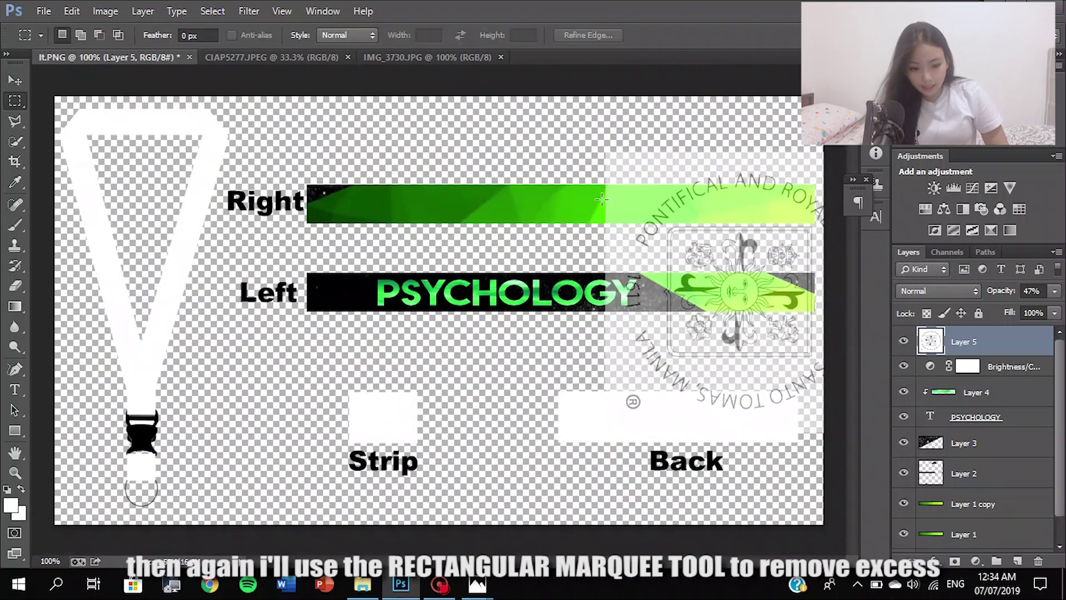
key("ctrl+plus")
left_click_drag(854, 311, 854, 253)
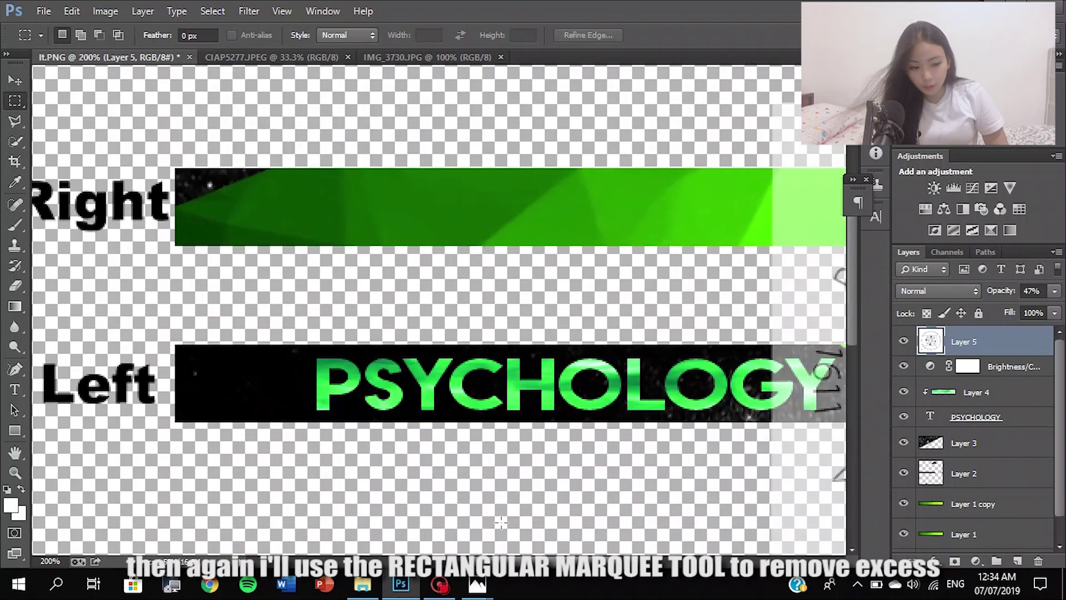
left_click_drag(527, 561, 674, 560)
scroll(854, 275, "right", 5)
left_click_drag(179, 82, 738, 345)
key("BackSpace")
scroll(706, 493, "down", 3)
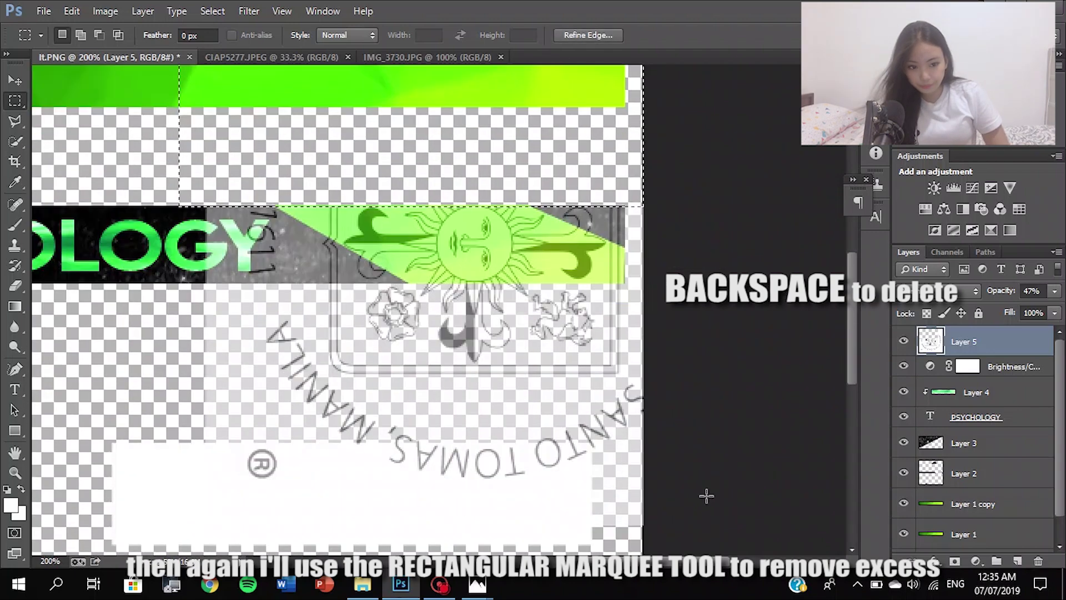
left_click_drag(177, 548, 716, 284)
key("BackSpace")
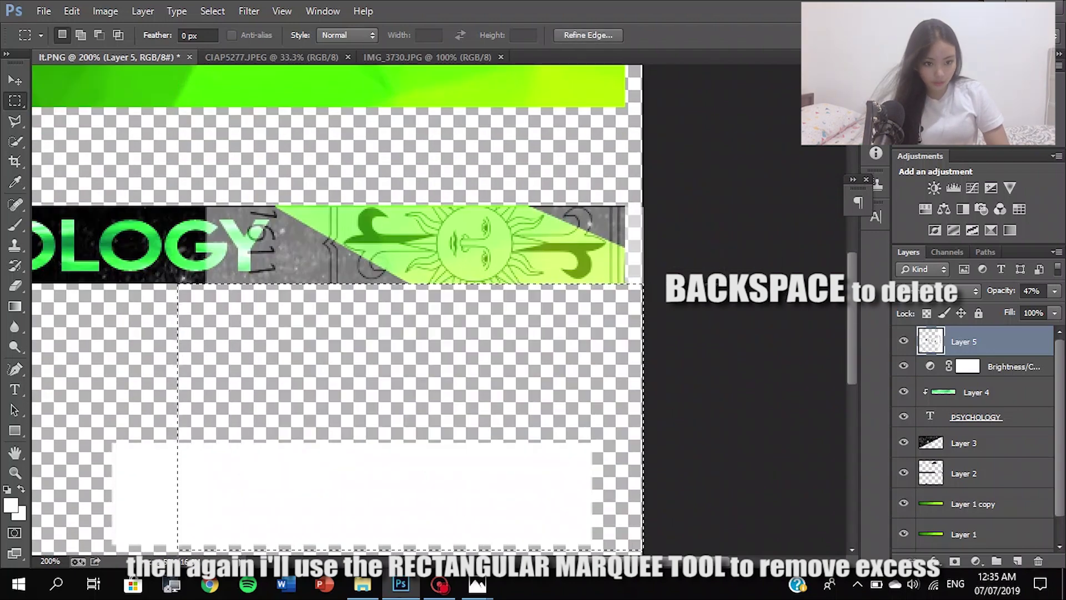
Delete the seal areas covering the Left bar's black speckled sections on both sides of the green using Polygonal Lasso selections.
left_click(15, 121)
left_click(278, 207)
left_click(414, 287)
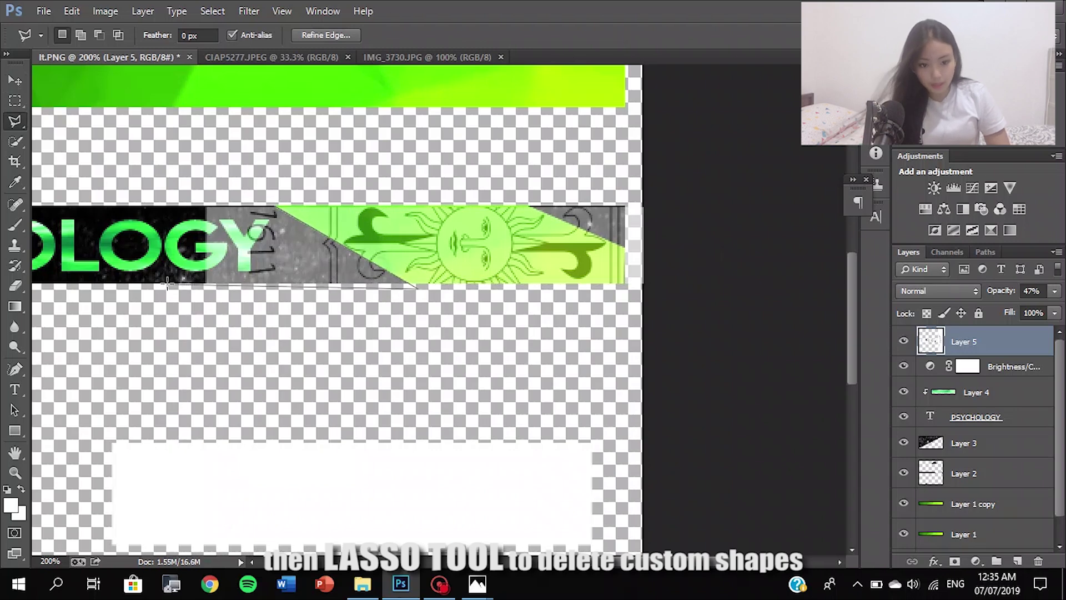
left_click(277, 207)
key("BackSpace")
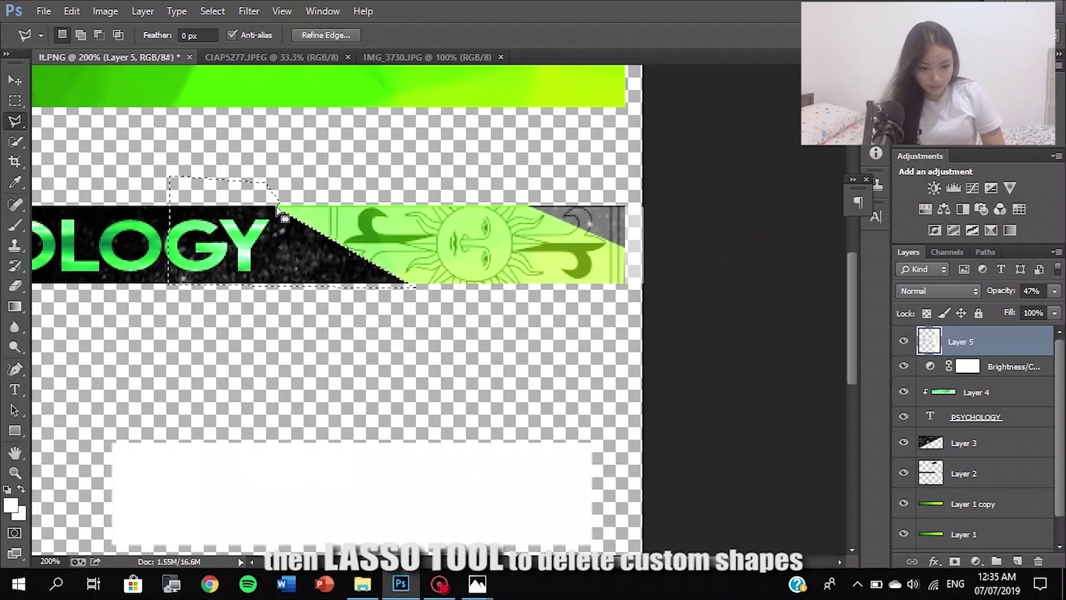
left_click(530, 206)
left_click(631, 159)
left_click(531, 206)
key("Delete")
Restore the seal layer's opacity to 100% and clear the selection.
left_click(1055, 291)
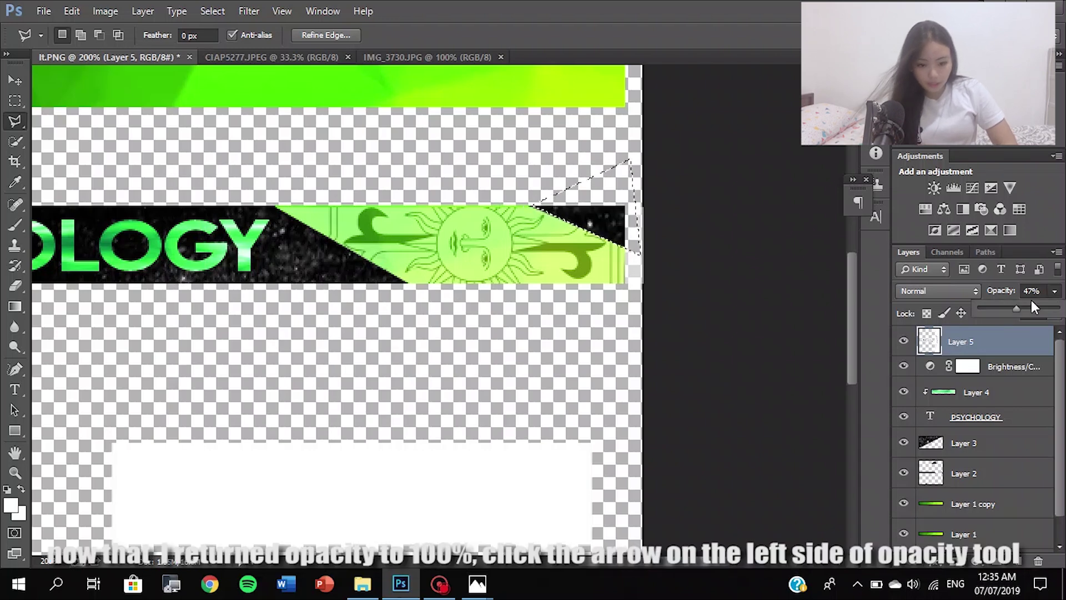
left_click_drag(1040, 307, 1058, 307)
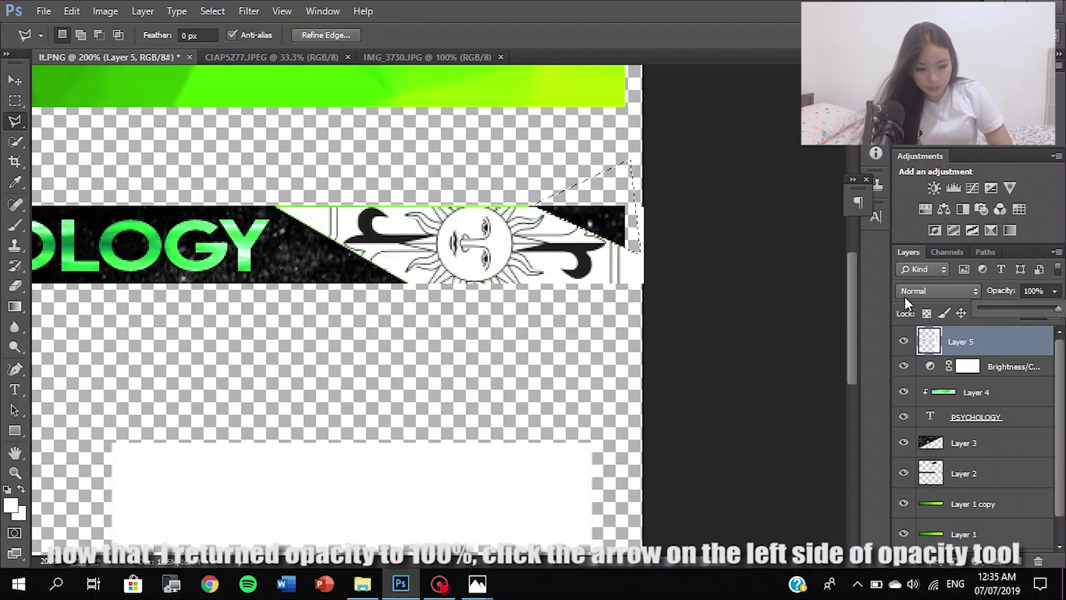
key("ctrl+d")
key("v")
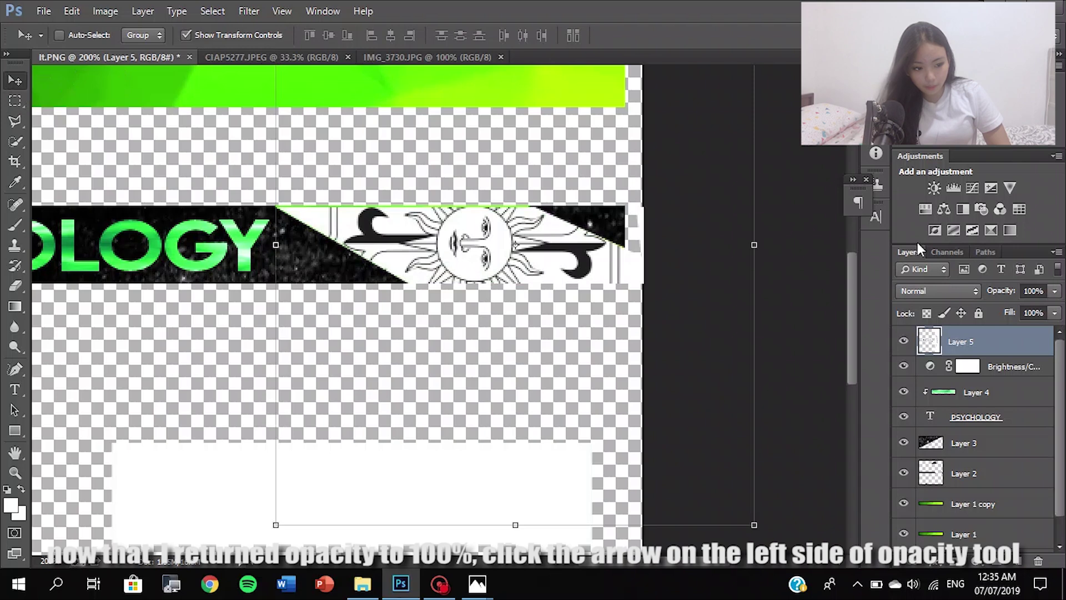
Try the Lighten and Darken blending modes on the seal layer.
left_click(923, 291)
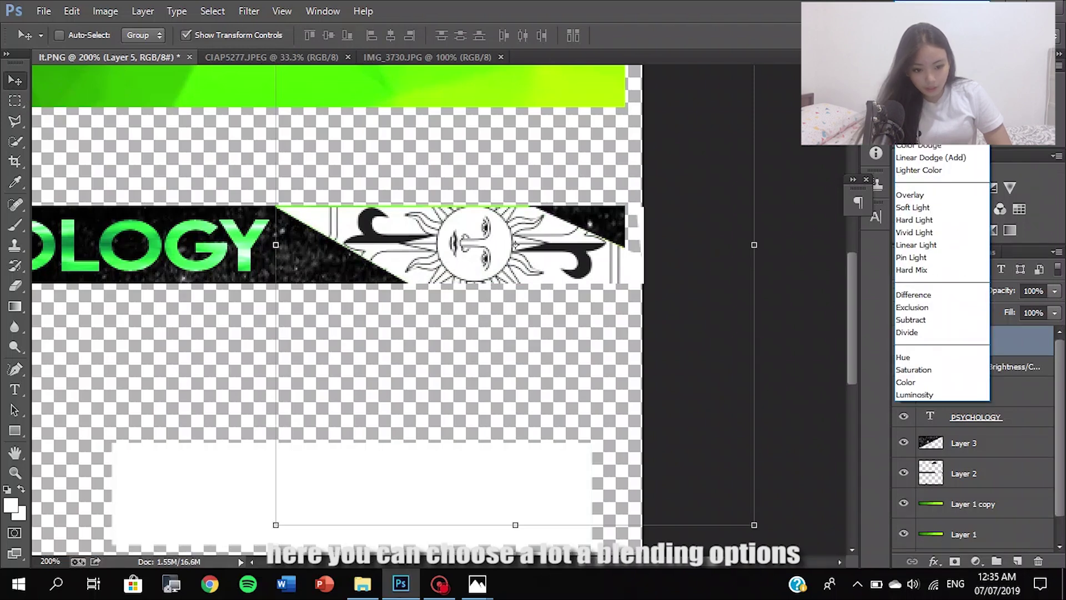
left_click(916, 119)
left_click(954, 295)
left_click(934, 303)
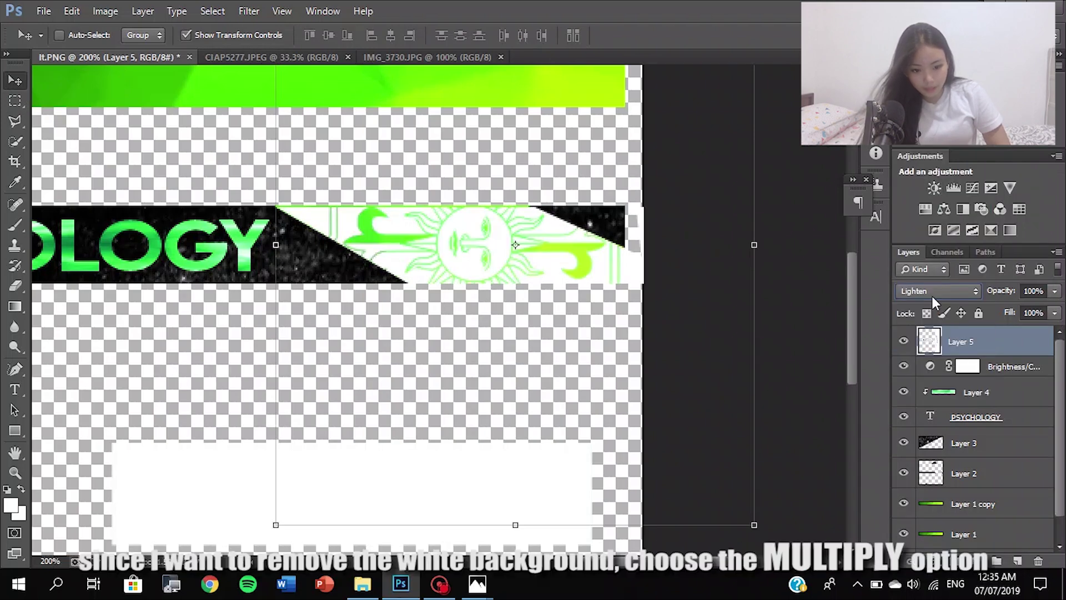
left_click(930, 296)
left_click(920, 198)
left_click(929, 295)
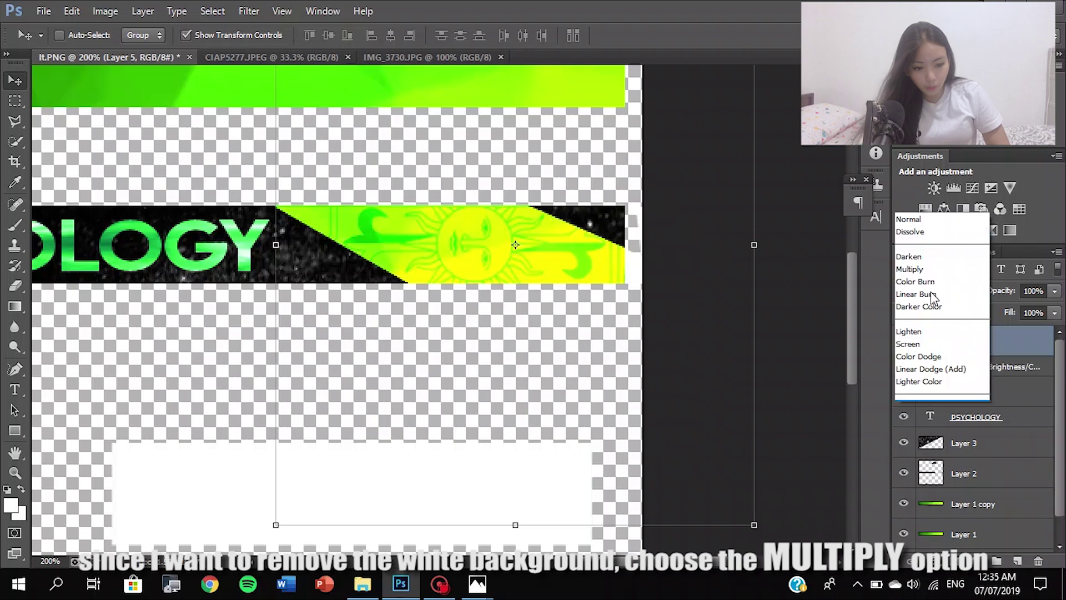
left_click(928, 45)
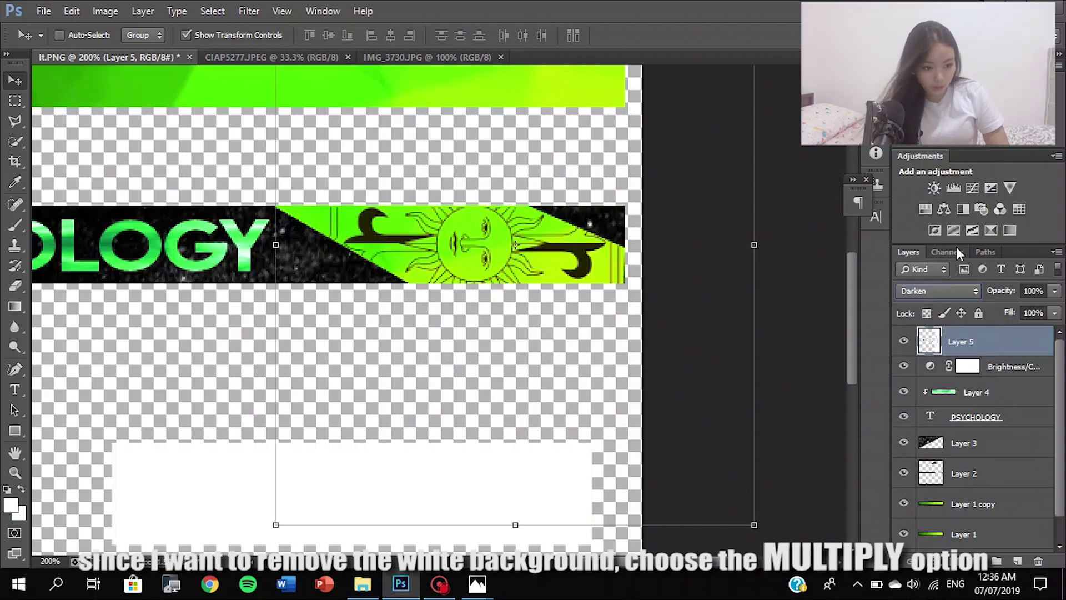
Set the seal layer's blending mode to Multiply to remove its white background.
left_click(957, 296)
scroll(945, 284, "up", 3)
left_click(946, 284)
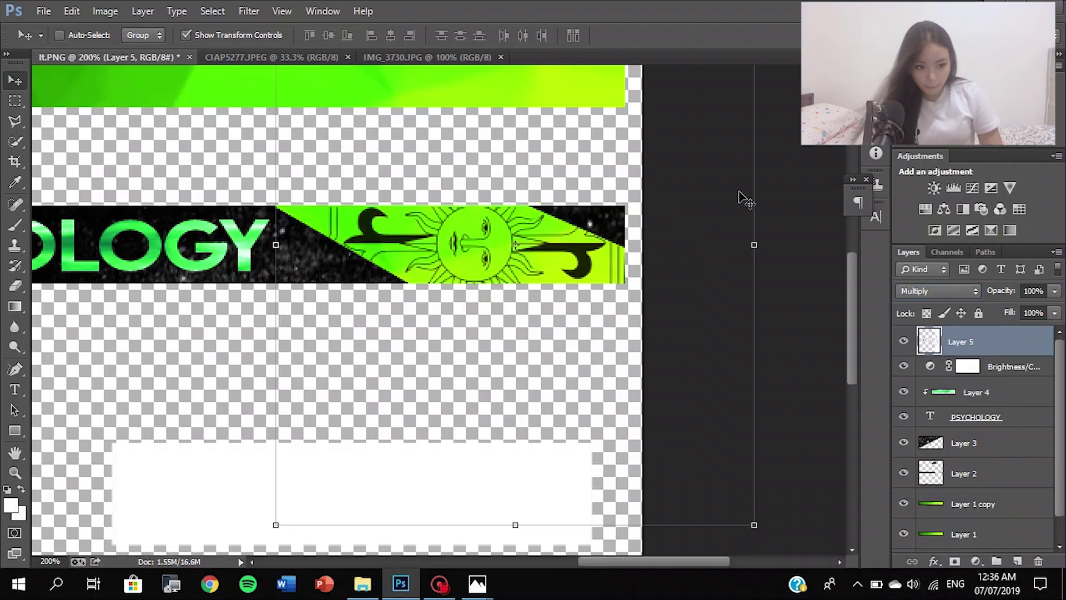
Trim the leftover seal edges around the Left bar's green section using Polygonal Lasso selections.
left_click(15, 121)
key("ctrl+plus")
key("ctrl+plus")
left_click(210, 188)
left_click(220, 84)
left_click(284, 102)
key("Delete")
left_click(802, 153)
left_click(787, 307)
left_click(842, 309)
left_click(800, 156)
key("ctrl+minus")
key("ctrl+minus")
key("ctrl+minus")
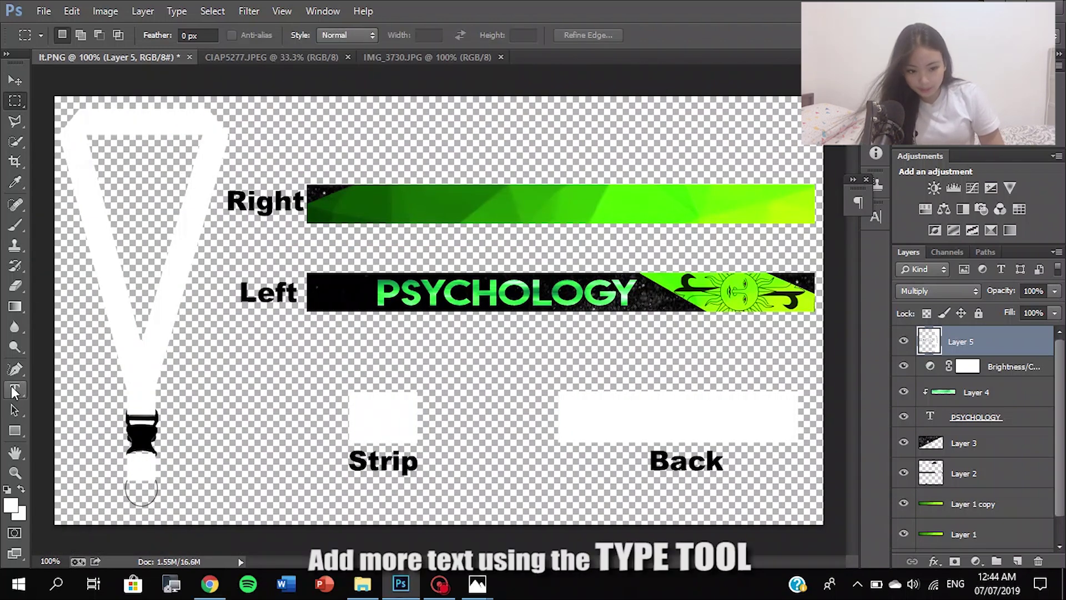
Add the white text UNIVERSITY OF SANTO TOMAS over the Right bar.
left_click(15, 391)
left_click(322, 216)
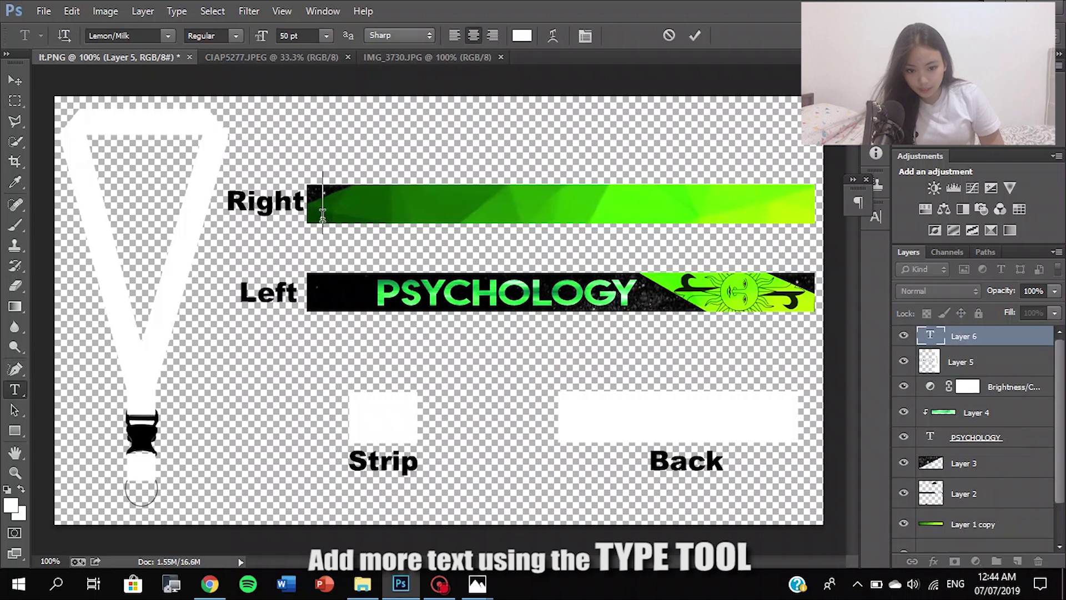
type("UNIVERISTY")
key("BackSpace")
key("BackSpace")
type("IT")
key("BackSpace")
key("BackSpace")
key("BackSpace")
key("BackSpace")
type("SITY OF SANTO TOMAS")
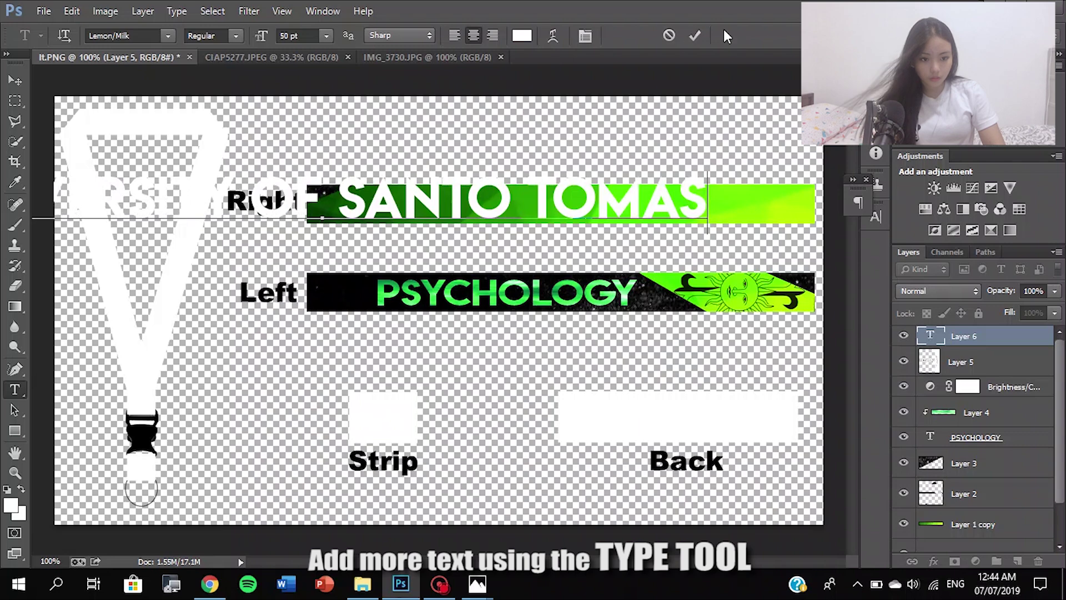
left_click(695, 35)
Scale the UNIVERSITY OF SANTO TOMAS text to about 41% and place it along the Right bar's lower edge.
key("v")
key("ctrl+t")
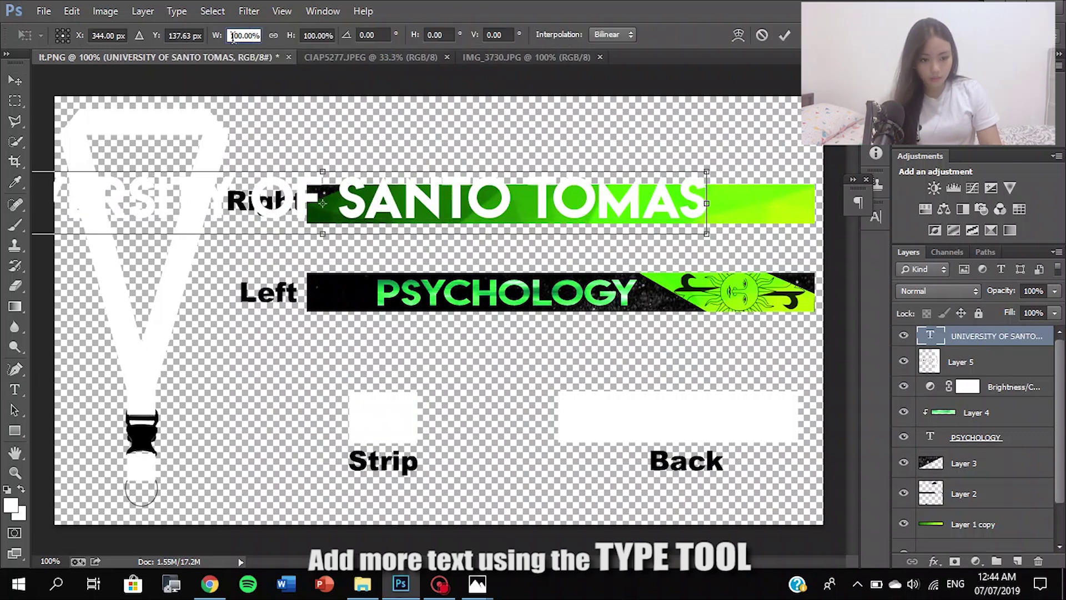
double_click(255, 35)
type("20")
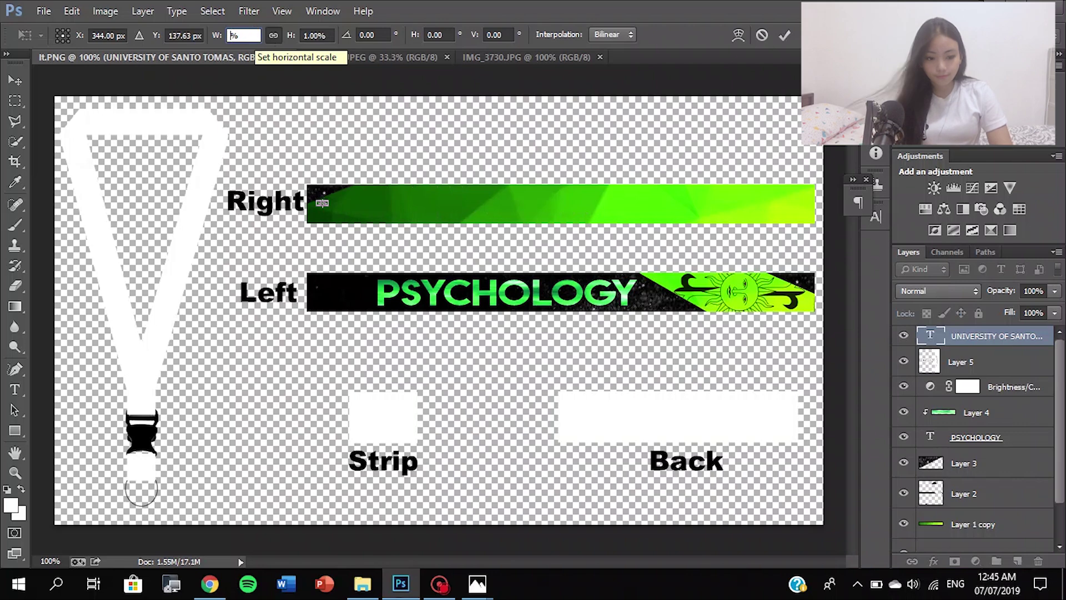
left_click_drag(337, 205, 381, 216)
key("ctrl+plus")
left_click_drag(488, 207, 747, 181)
key("ctrl+minus")
left_click_drag(570, 210, 647, 197)
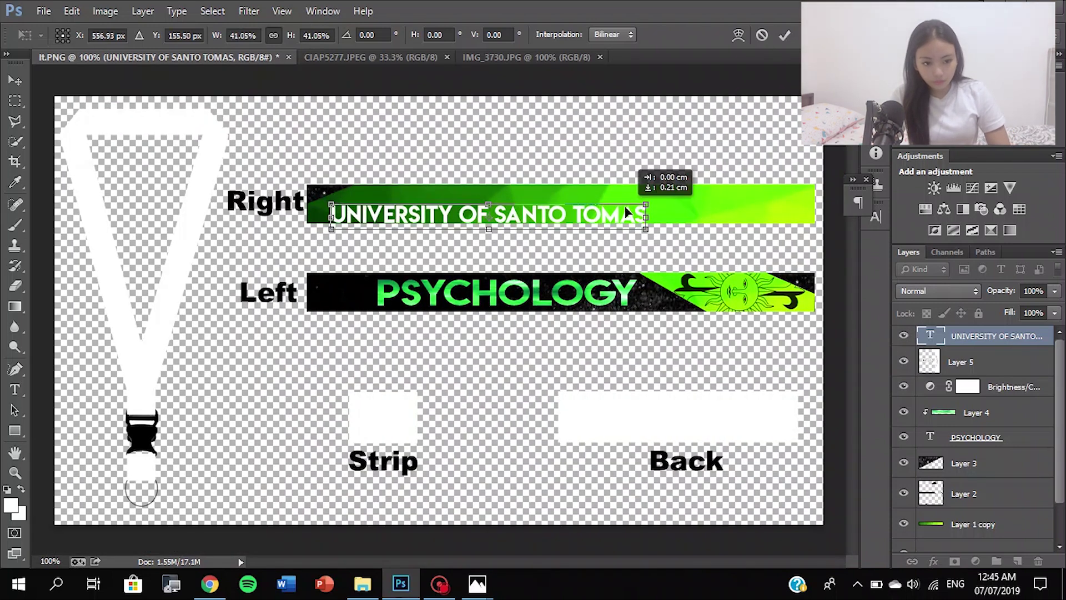
key("Return")
key("ctrl+plus")
left_click_drag(621, 98, 642, 112)
key("ctrl+minus")
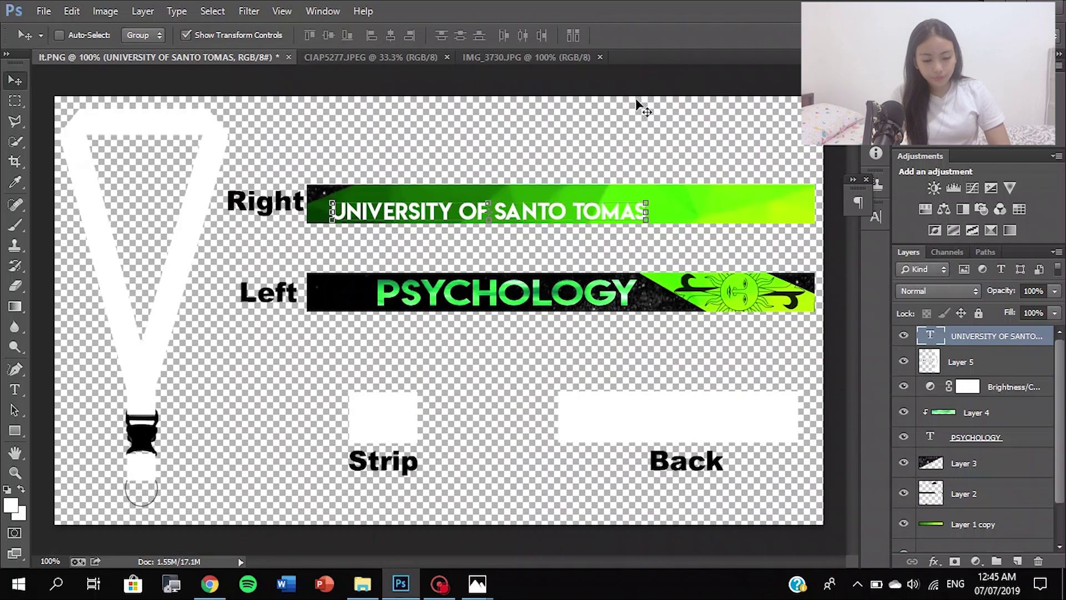
Add a separate white text layer reading COLLEGE OF SCIENCE near the Right bar.
left_click(24, 392)
left_click(558, 189)
type("COLLEGE OF SCIENCE")
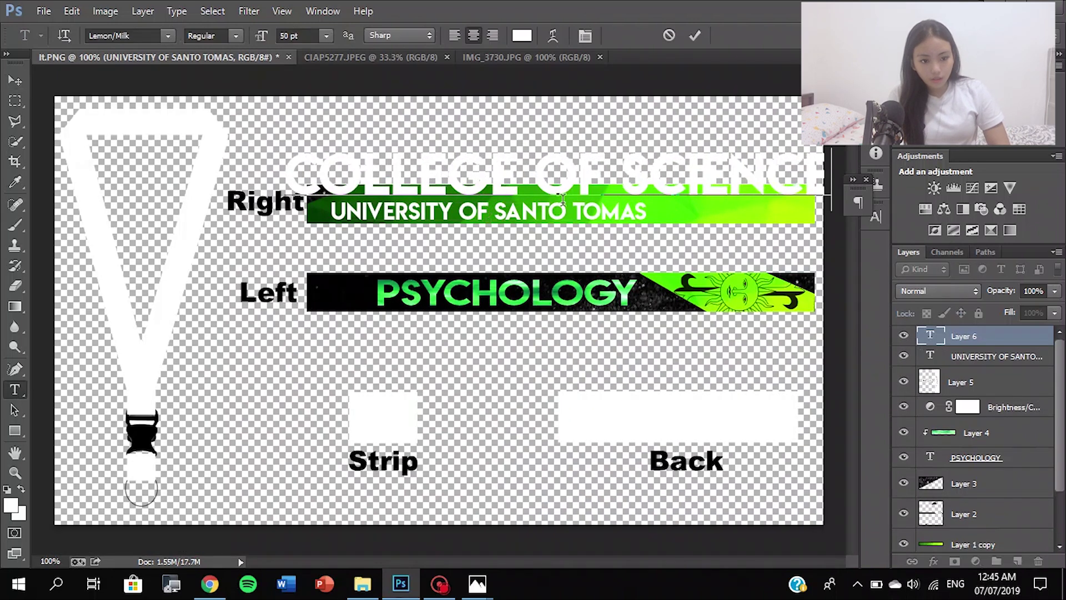
left_click(696, 37)
Scale COLLEGE OF SCIENCE to about 23% and align it above the right end of the UNIVERSITY OF SANTO TOMAS text.
key("v")
key("ctrl+t")
left_click_drag(288, 145, 533, 188)
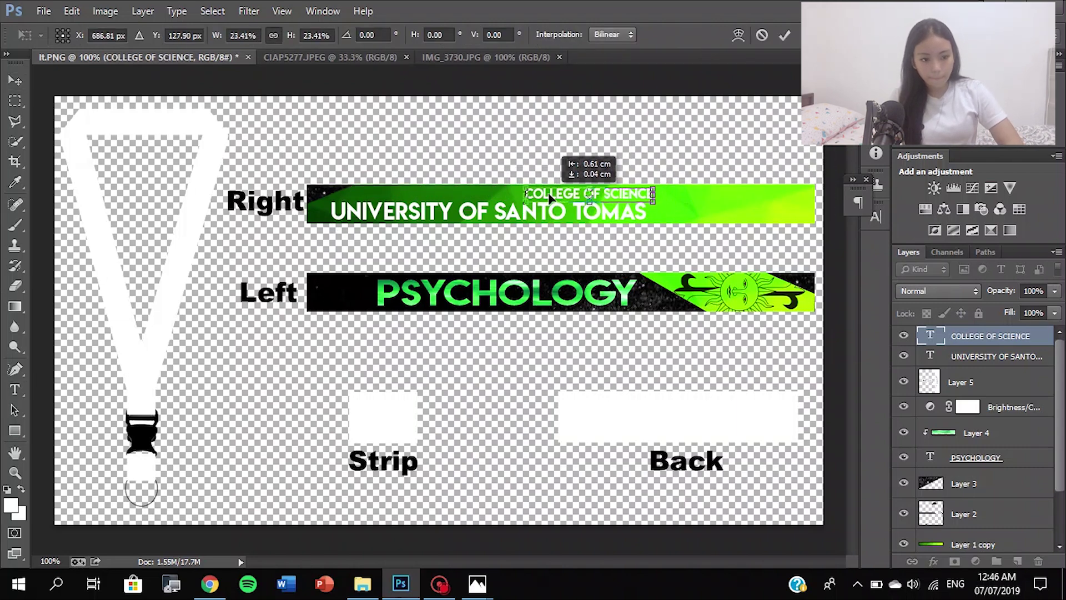
key("Return")
double_click(1017, 334)
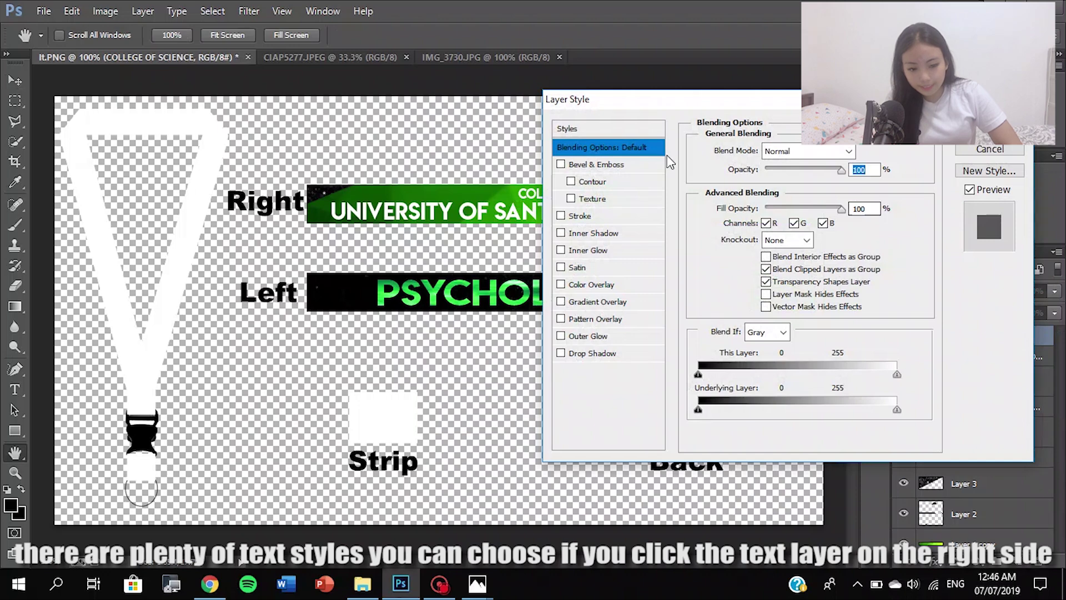
left_click_drag(683, 88, 812, 86)
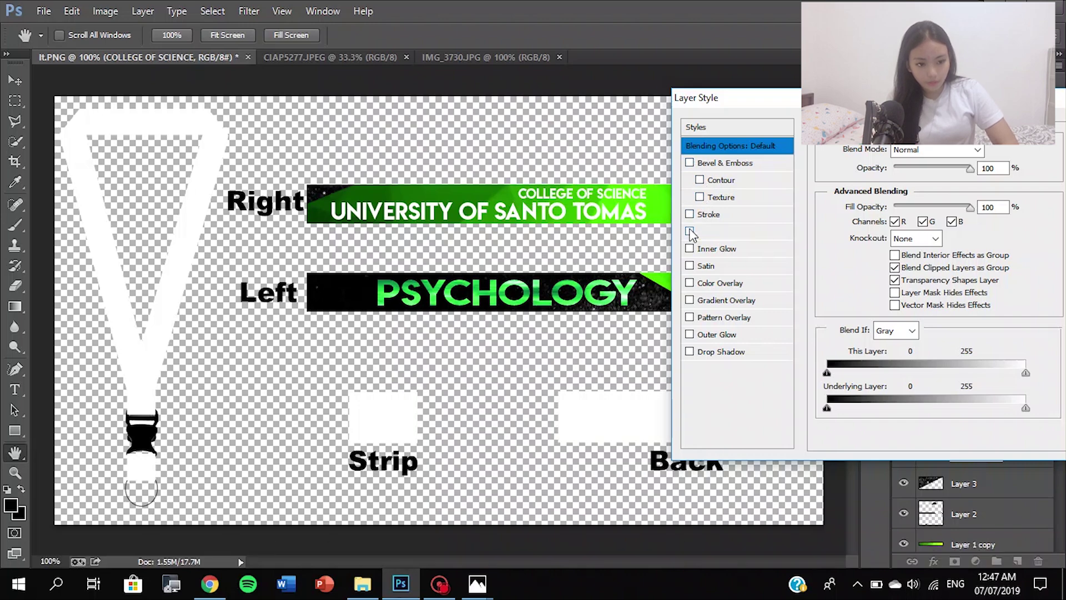
left_click_drag(1027, 99, 887, 98)
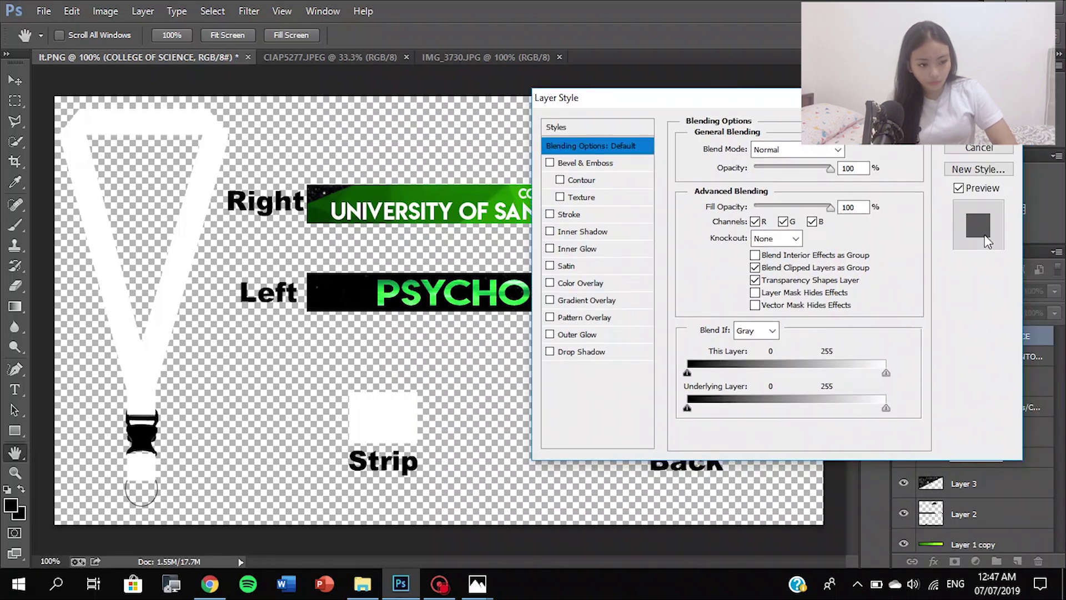
left_click(971, 149)
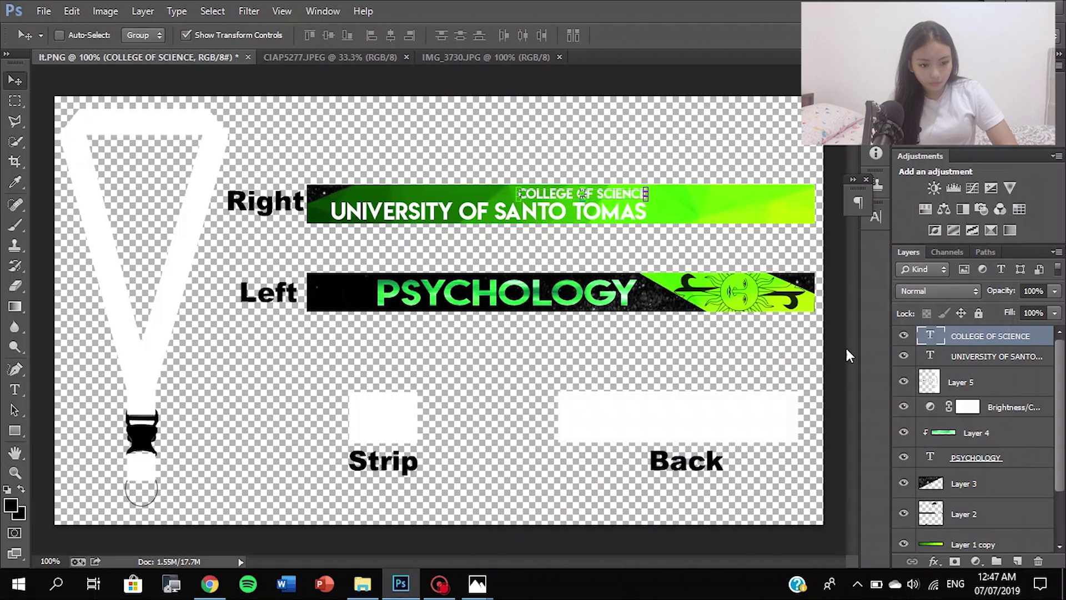
Open the layer style settings of the PSYCHOLOGY text layer, keeping the Left bar's text in view.
left_click(997, 468)
double_click(1027, 464)
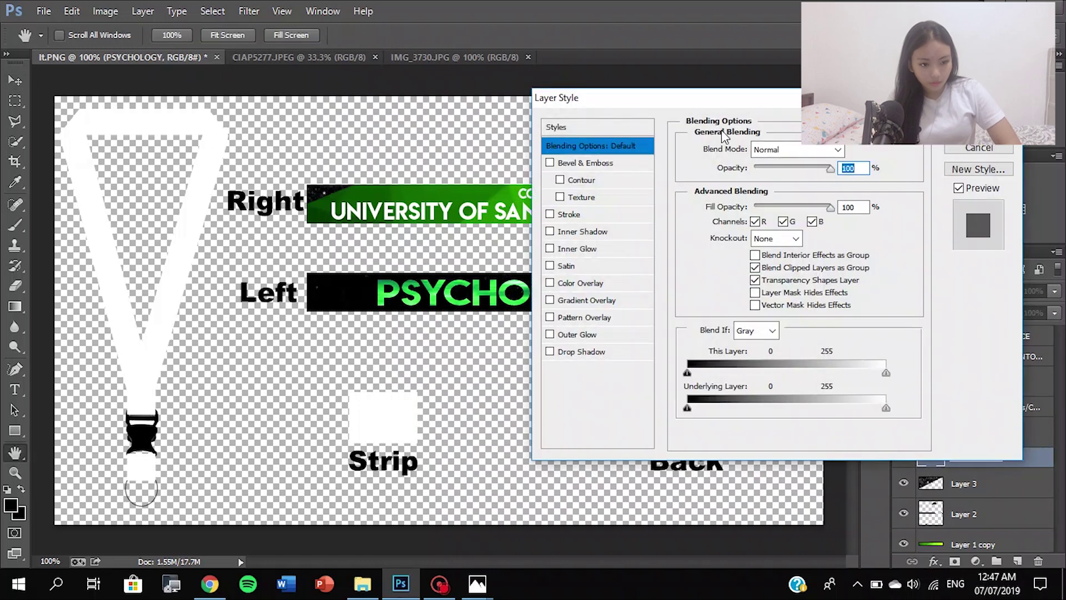
left_click_drag(736, 106, 888, 115)
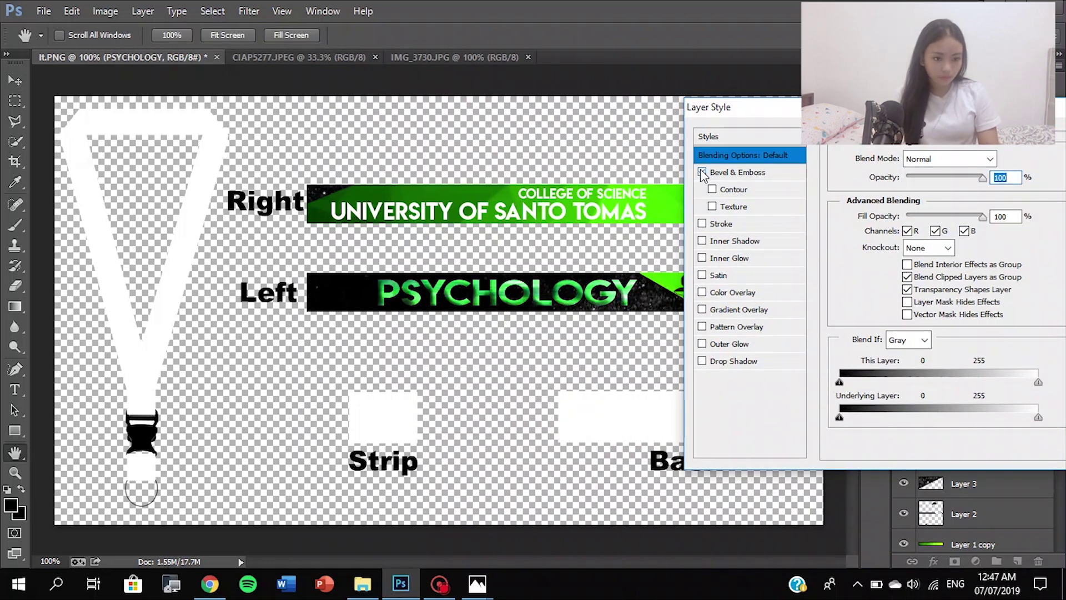
Try Bevel & Emboss with its Contour and Texture options on the PSYCHOLOGY text.
left_click(714, 192)
left_click(714, 192)
left_click(714, 208)
left_click(714, 207)
left_click(703, 173)
Try the Stroke, Inner Shadow, Inner Glow and Satin effects one at a time on the PSYCHOLOGY text.
left_click(702, 225)
left_click(702, 225)
left_click(702, 241)
left_click(702, 241)
left_click(703, 259)
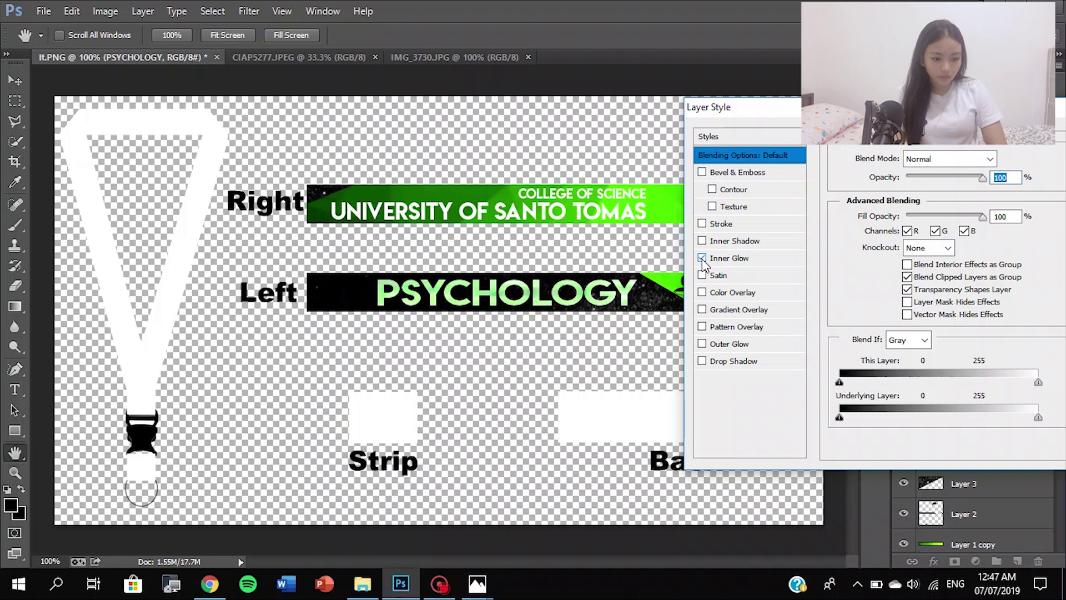
left_click(703, 259)
left_click(701, 275)
left_click(702, 274)
Try the Color, Gradient and Pattern Overlay and Outer Glow effects one at a time on the PSYCHOLOGY text.
left_click(702, 292)
left_click(702, 292)
left_click(702, 309)
left_click(702, 310)
left_click(701, 326)
left_click(702, 327)
left_click(702, 344)
left_click(702, 344)
Apply a Drop Shadow to the PSYCHOLOGY text.
left_click(702, 360)
left_click(702, 360)
left_click(702, 360)
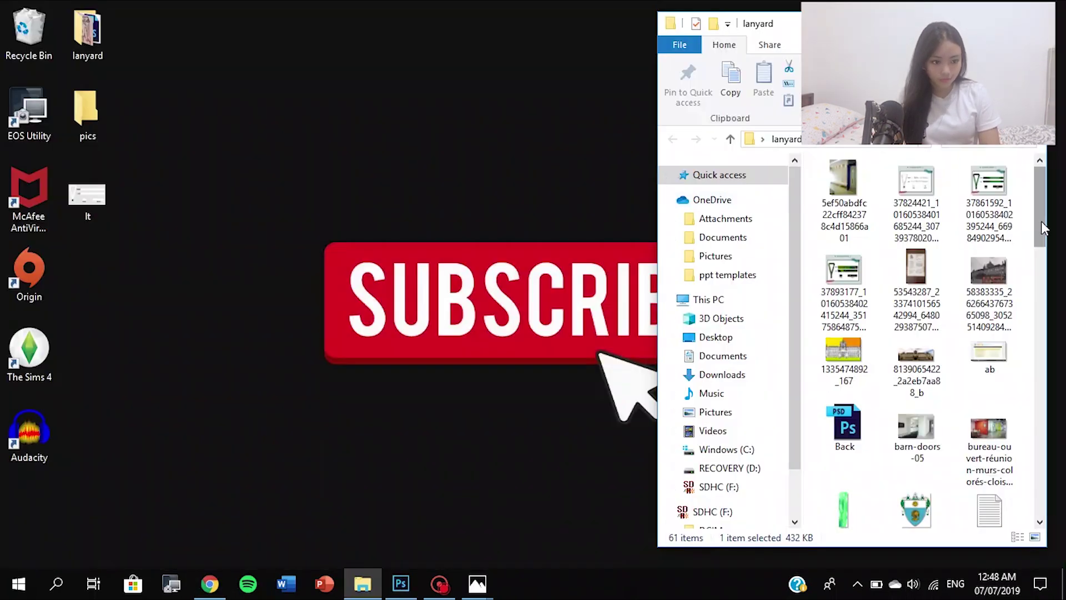
Open the black marble image IMG_3744.JPG from the lanyard folder and copy it.
left_click_drag(1041, 222, 1042, 328)
double_click(933, 333)
right_click(764, 384)
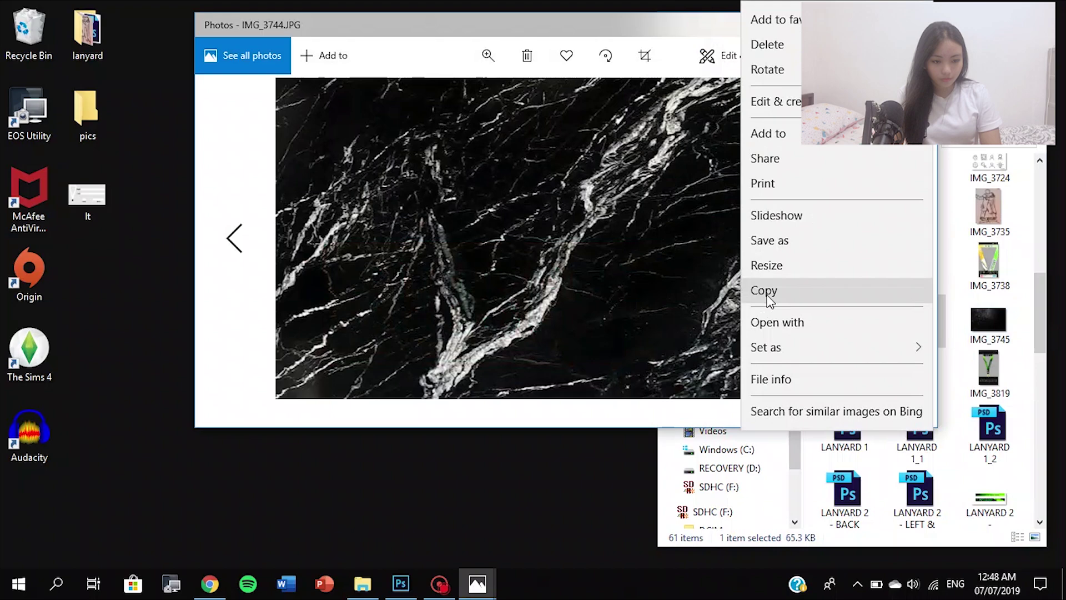
left_click(769, 293)
Switch to Photoshop, paste the marble image into the lanyard design and move its layer above COLLEGE OF SCIENCE.
left_click(400, 584)
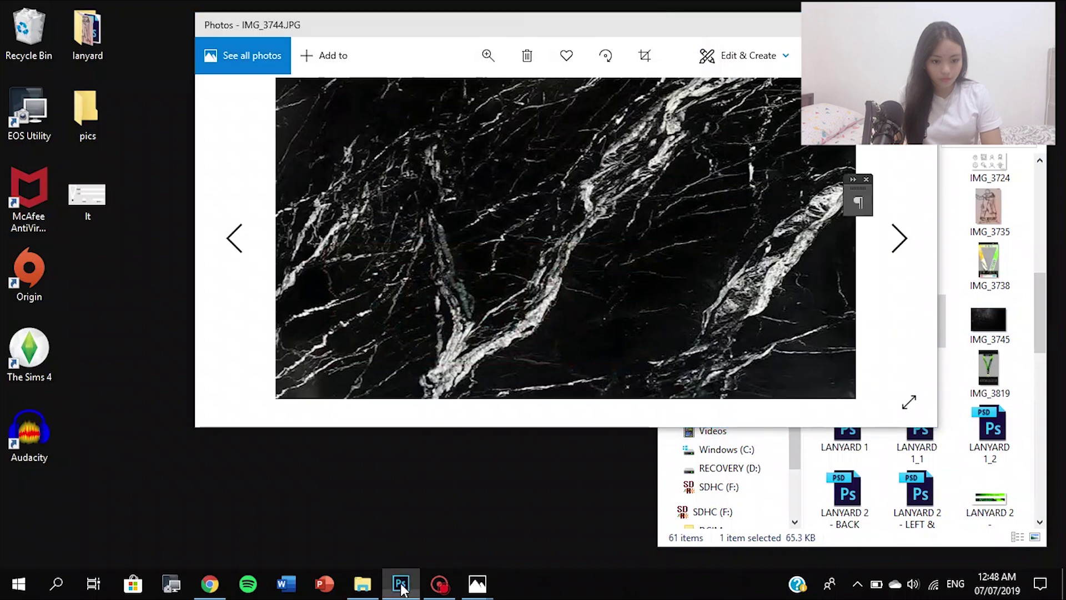
left_click(401, 585)
key("ctrl+v")
key("ctrl+bracketright")
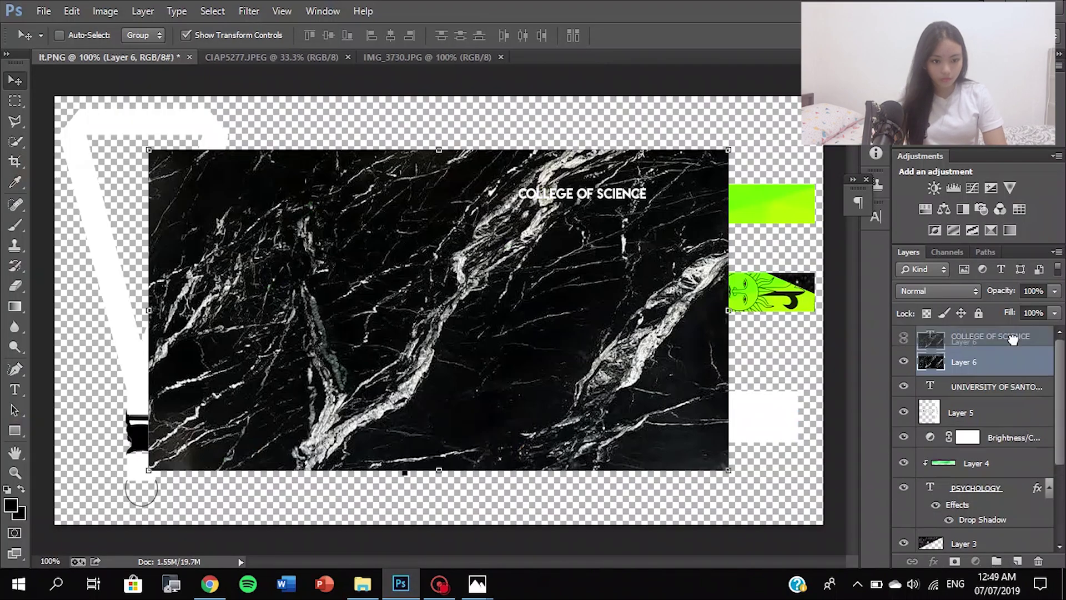
Scale down and stretch the marble image so it exactly covers the white Back rectangle.
key("ctrl+t")
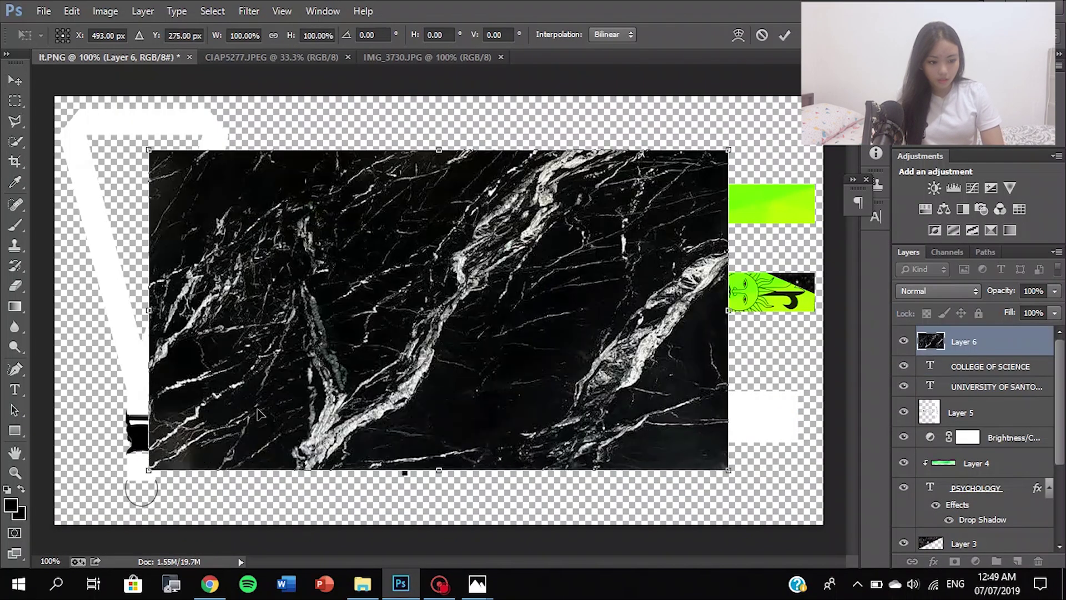
left_click_drag(728, 150, 361, 408)
left_click_drag(306, 442, 729, 415)
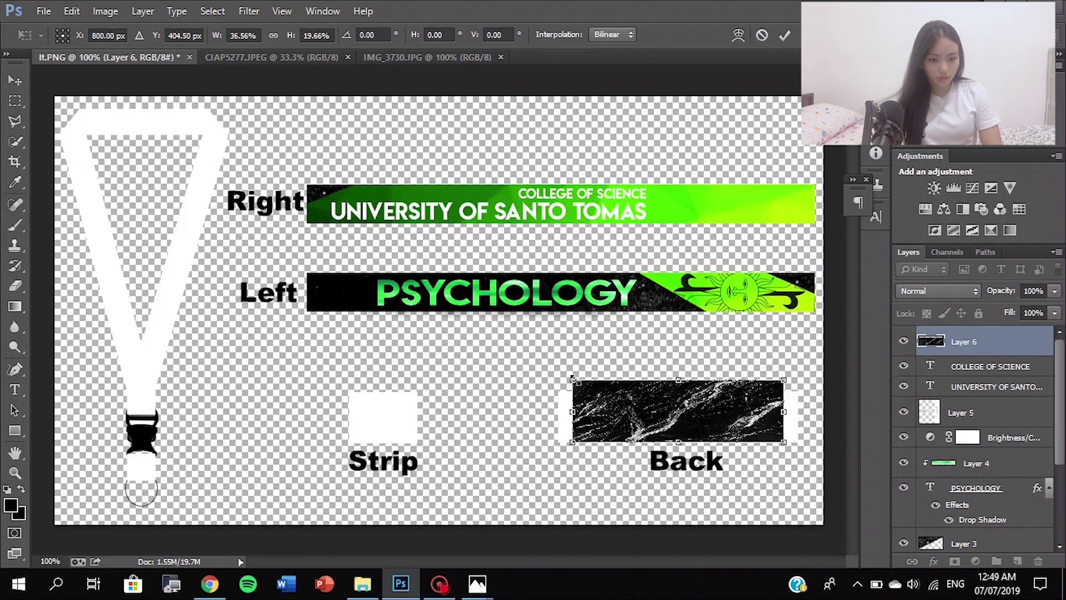
key("ctrl+plus")
left_click_drag(566, 562, 660, 561)
left_click_drag(853, 331, 854, 371)
left_click_drag(434, 307, 435, 332)
left_click_drag(434, 362, 414, 358)
left_click_drag(616, 379, 670, 378)
left_click_drag(438, 431, 441, 433)
left_click(784, 35)
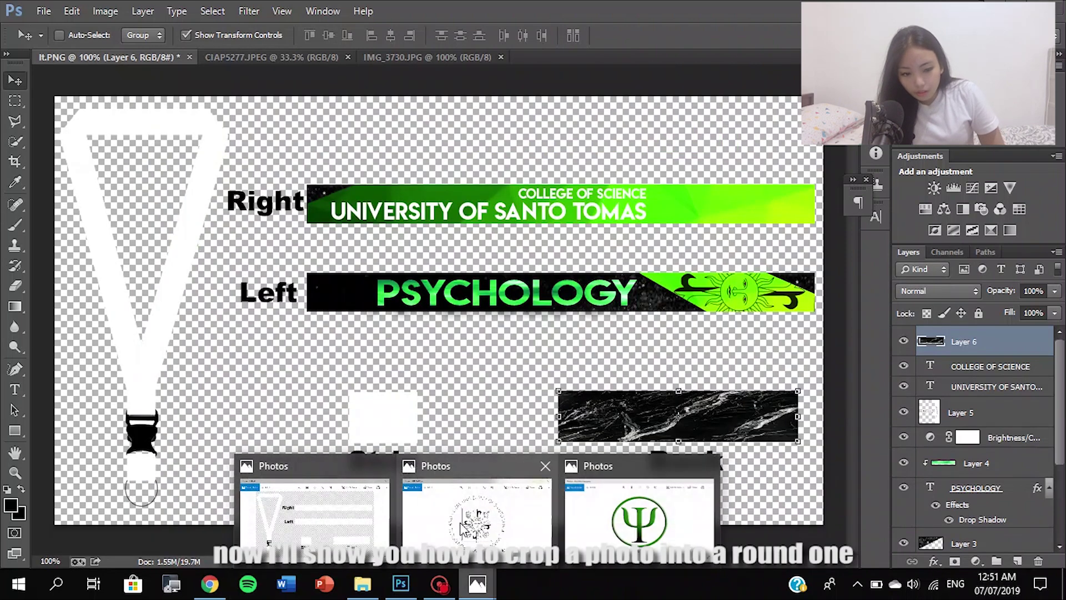
Bring up PsychSoc Logo.png in Photos and launch the Snipping Tool.
mouse_move(600, 514)
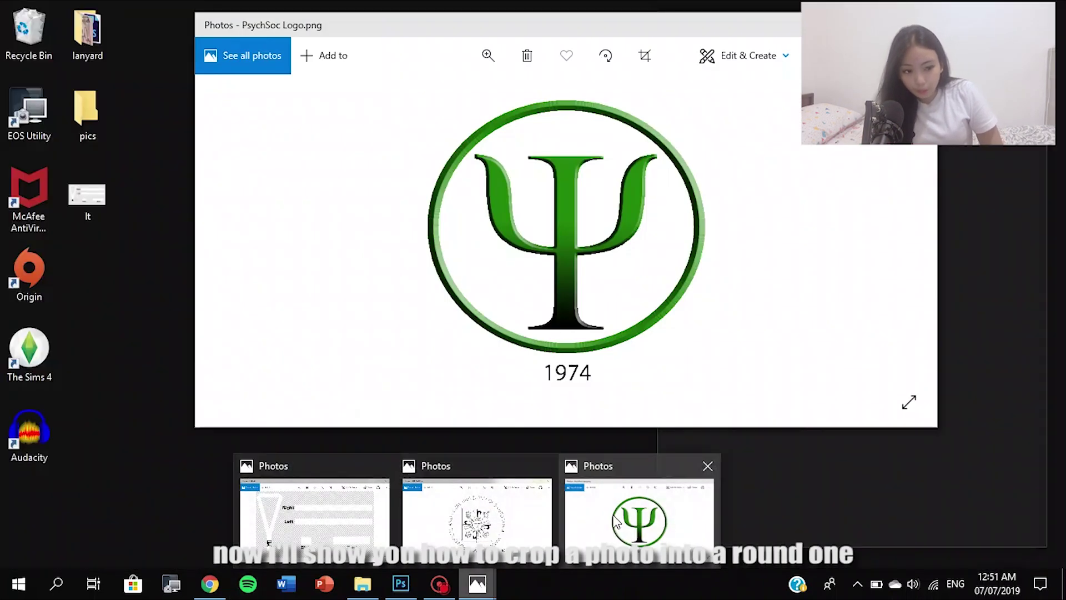
left_click(614, 518)
left_click(55, 592)
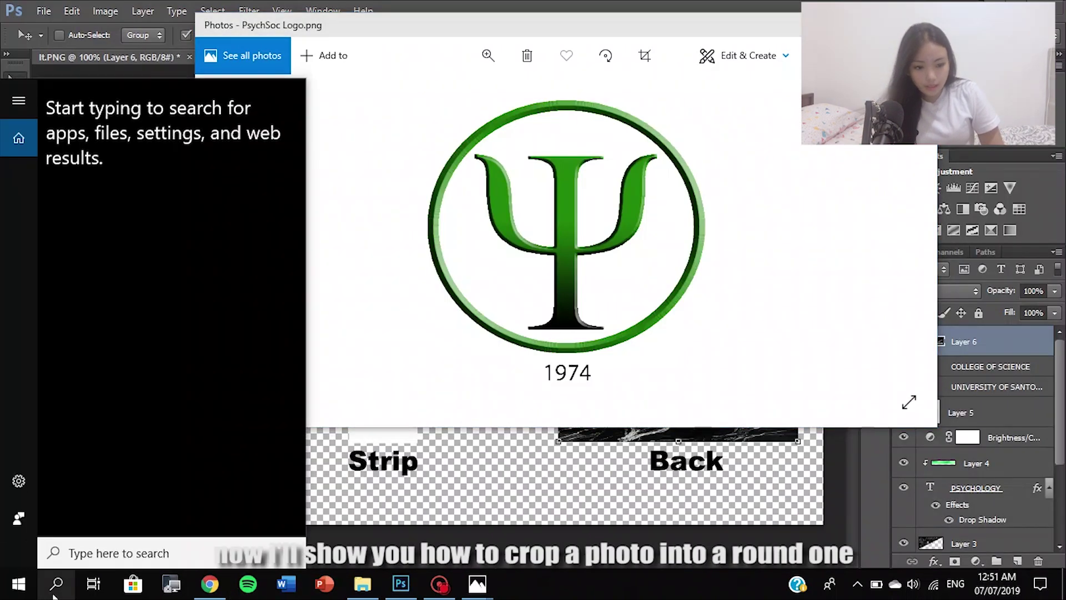
type("sn")
key("Return")
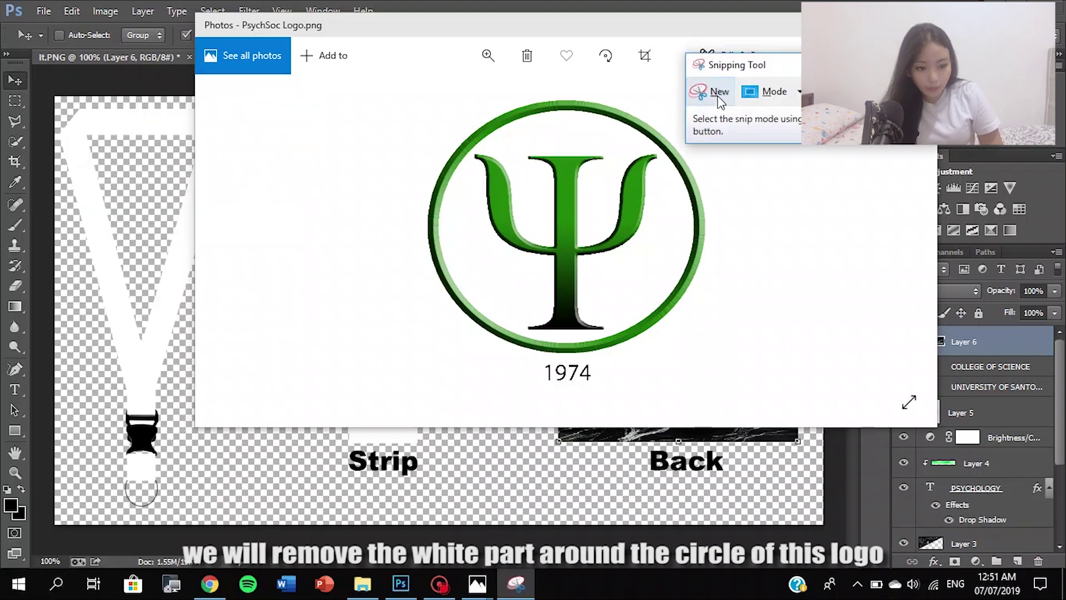
Snip the area around the round green logo including the year beneath it, and copy the snip.
left_click(719, 94)
left_click_drag(410, 84, 725, 385)
right_click(645, 260)
left_click(678, 283)
Paste the logo snip into the Photoshop lanyard design and scale it down to fit the middle of the Back bar.
left_click(401, 583)
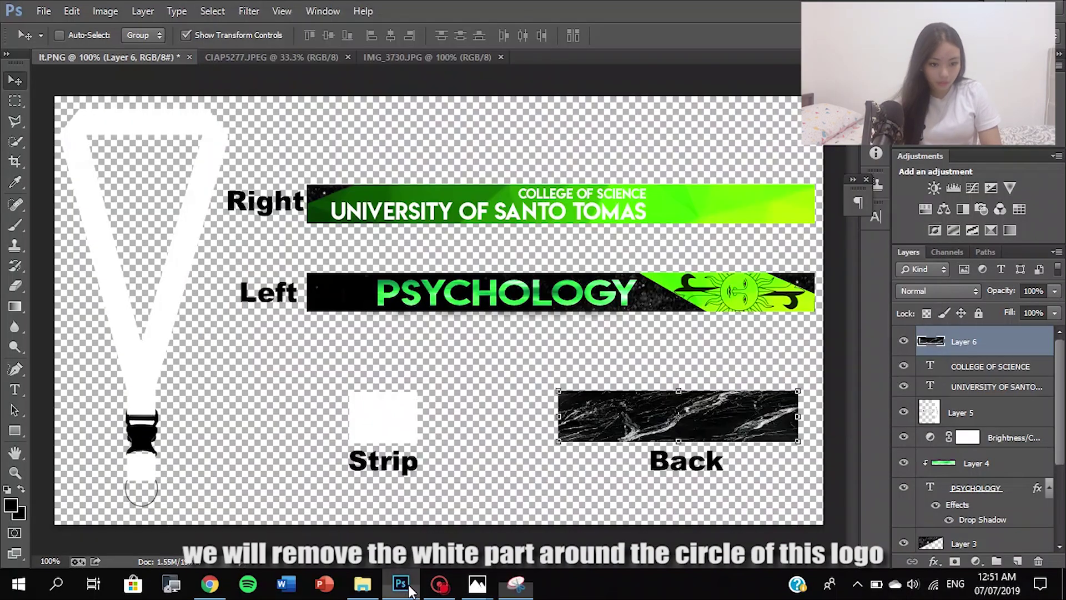
key("ctrl+v")
left_click_drag(541, 308, 629, 390)
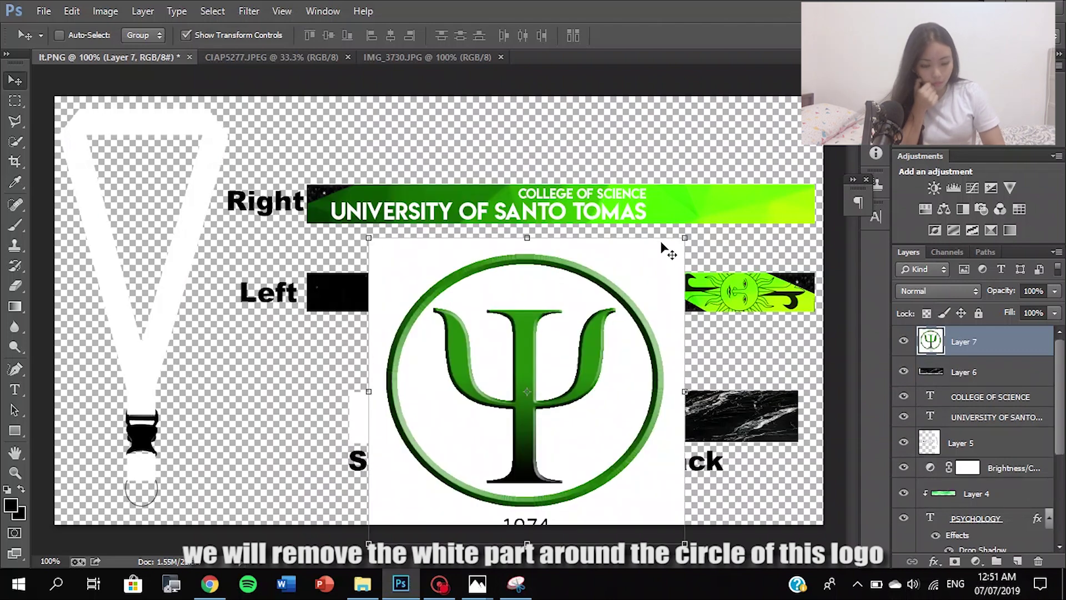
key("ctrl+t")
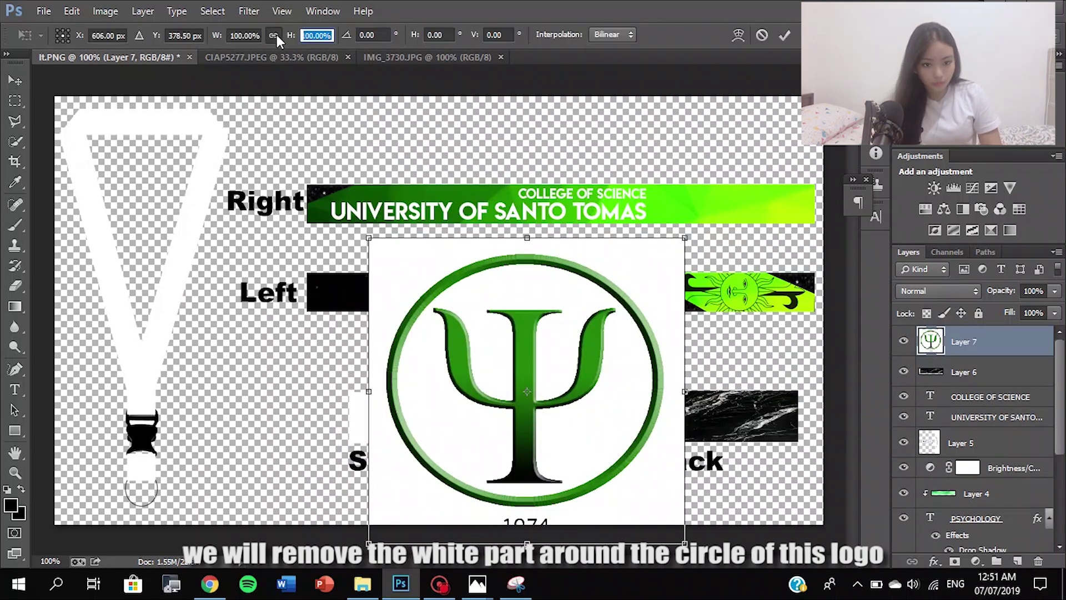
left_click_drag(373, 236, 725, 420)
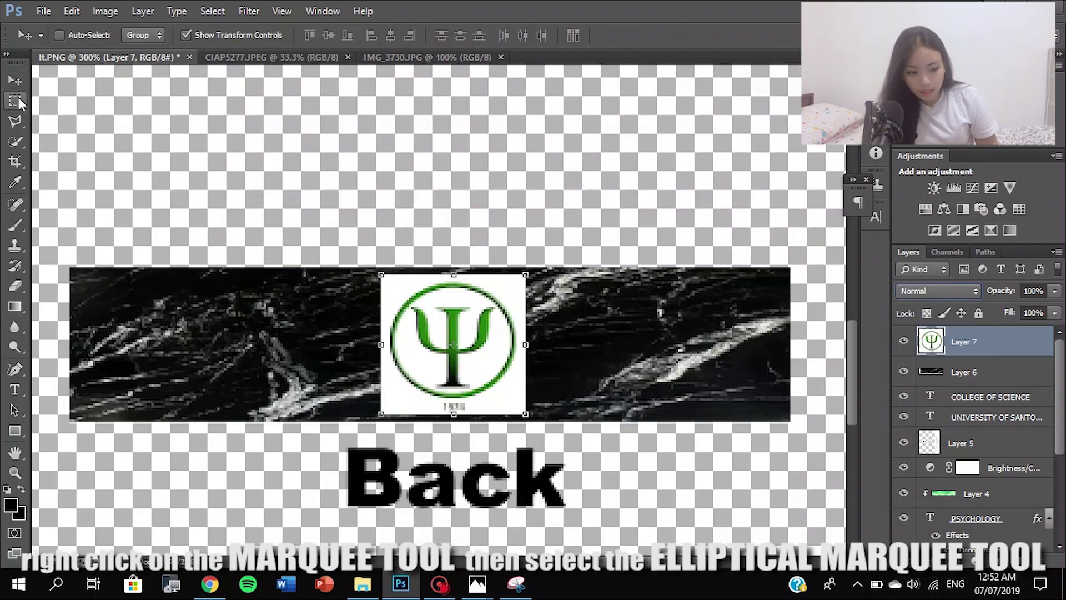
Select the logo's green circle with the Elliptical Marquee Tool and invert the selection.
right_click(19, 103)
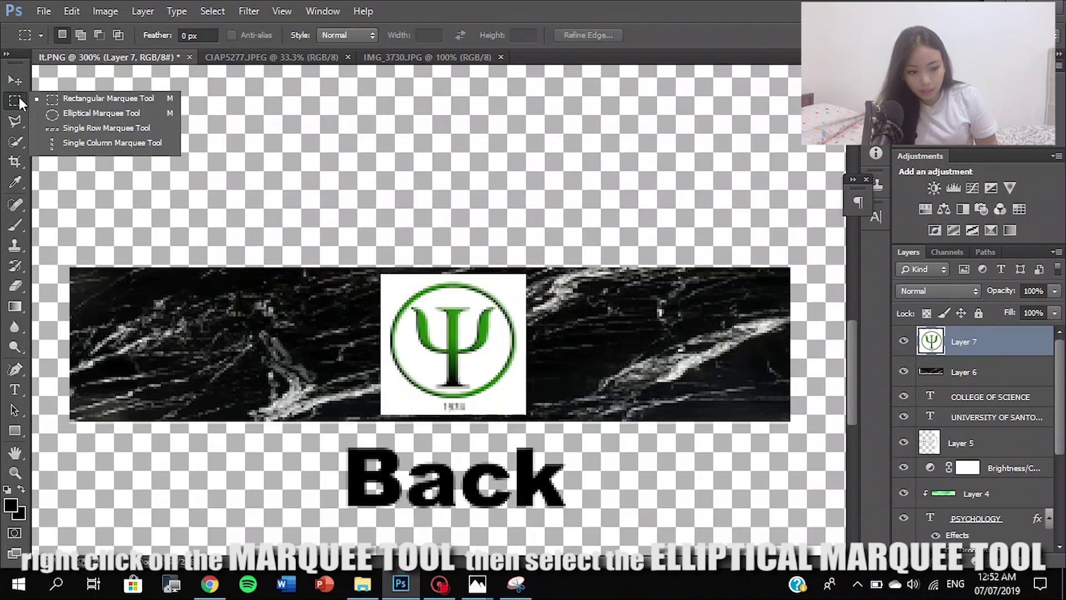
left_click(61, 108)
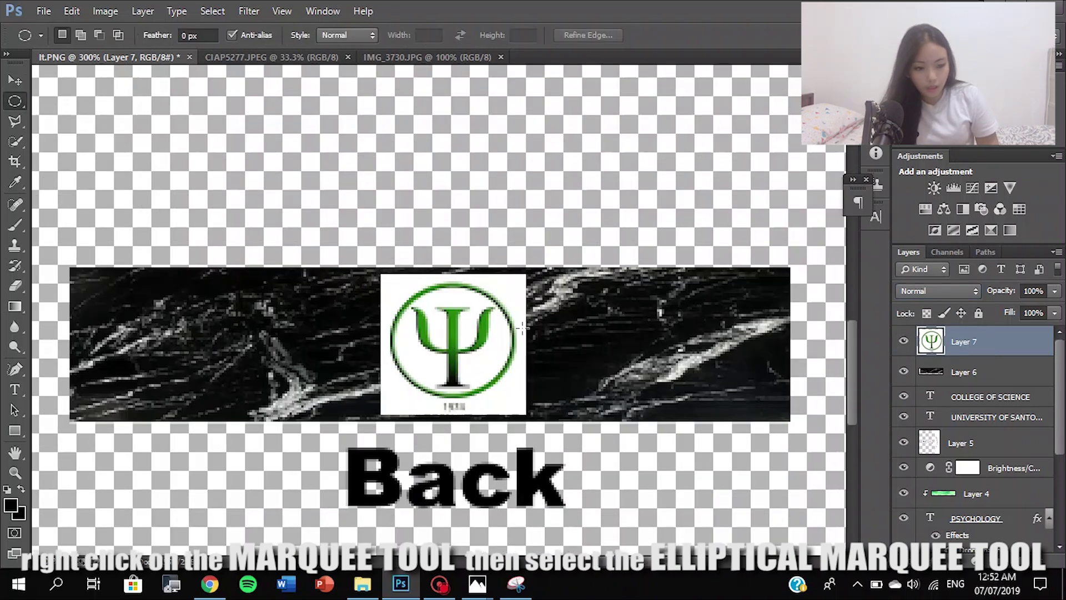
left_click_drag(389, 282, 515, 396)
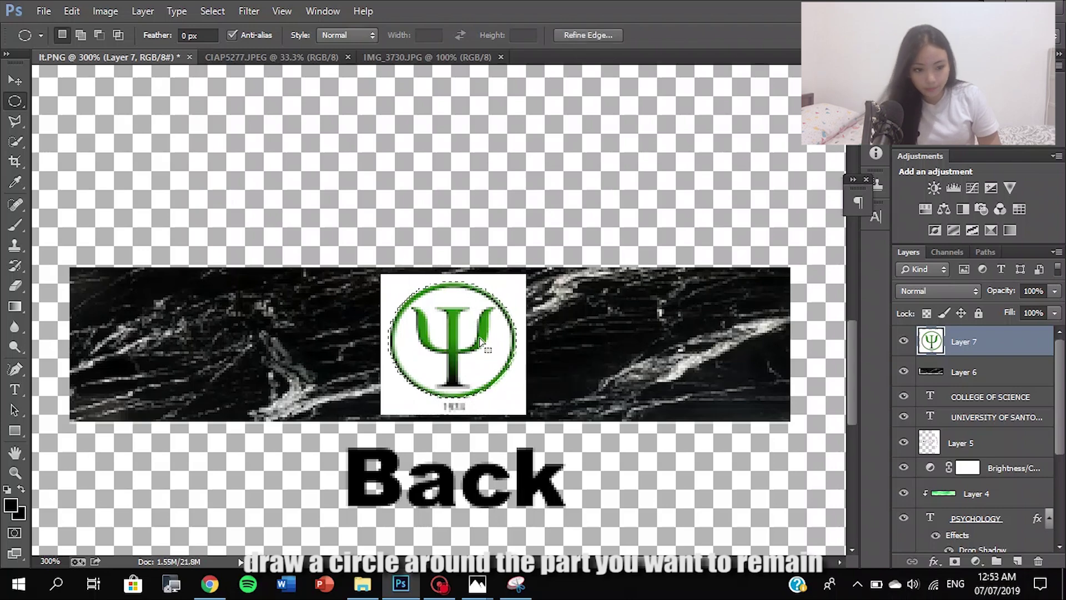
left_click(213, 11)
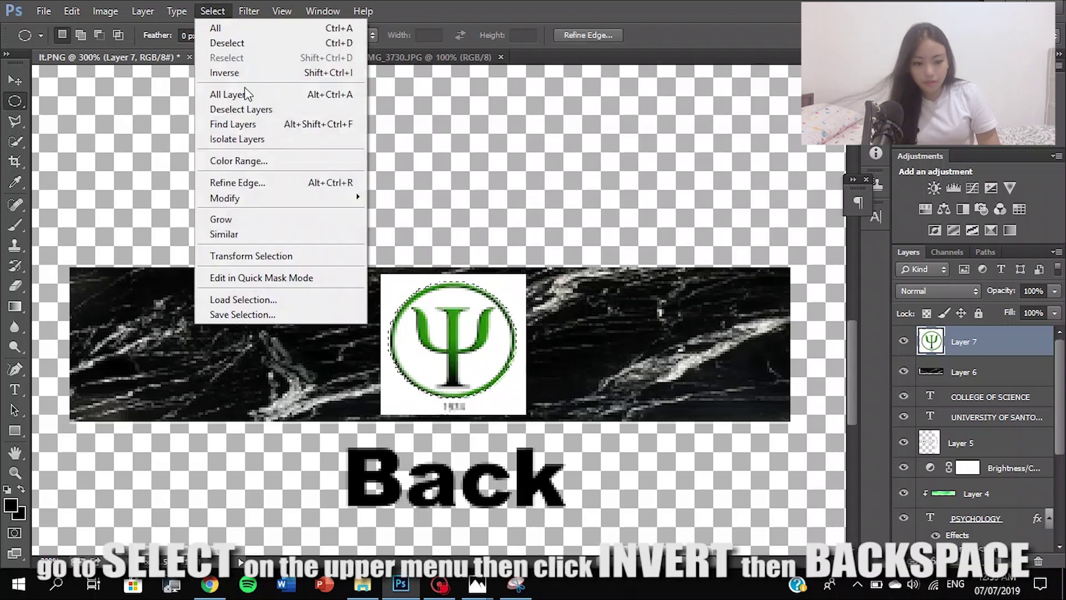
left_click(246, 72)
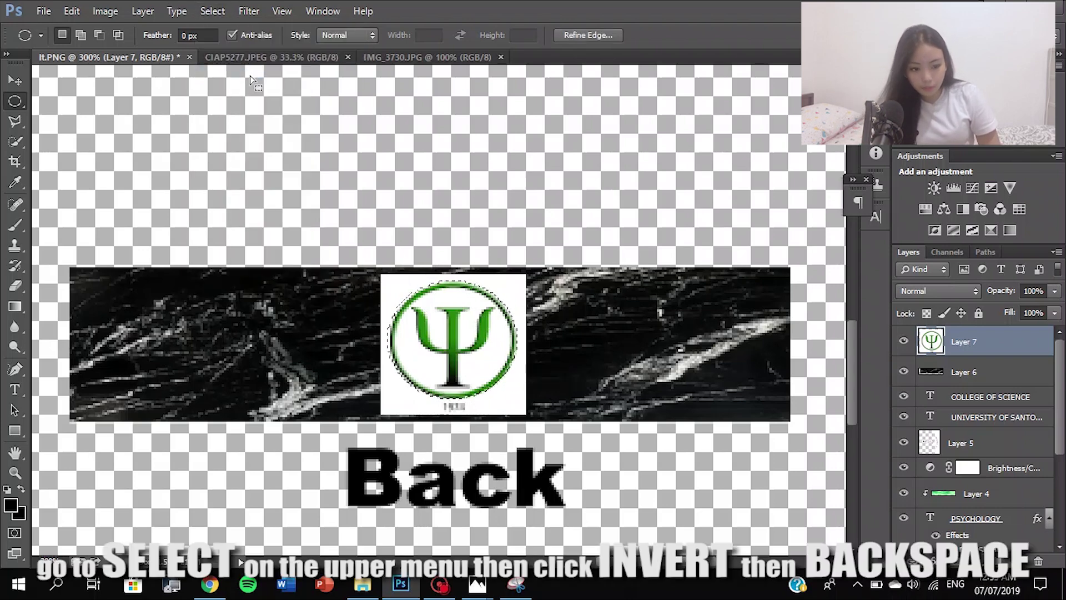
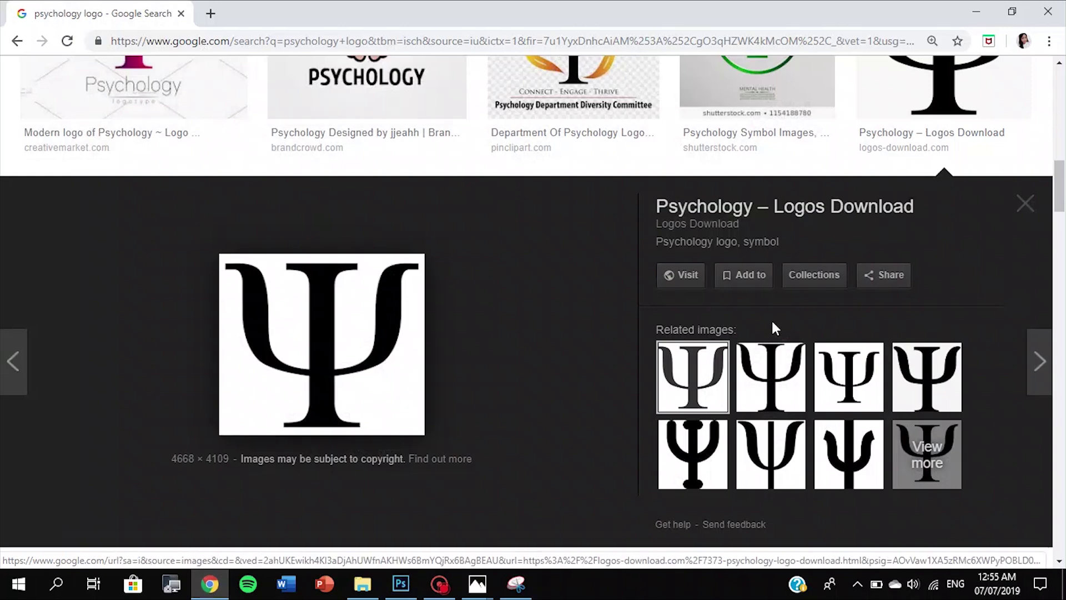
Copy the black psi symbol from the browser into the Photoshop lanyard design, shrink it and place it at the start of the Left bar.
left_click(389, 262)
left_click(401, 583)
key("ctrl+v")
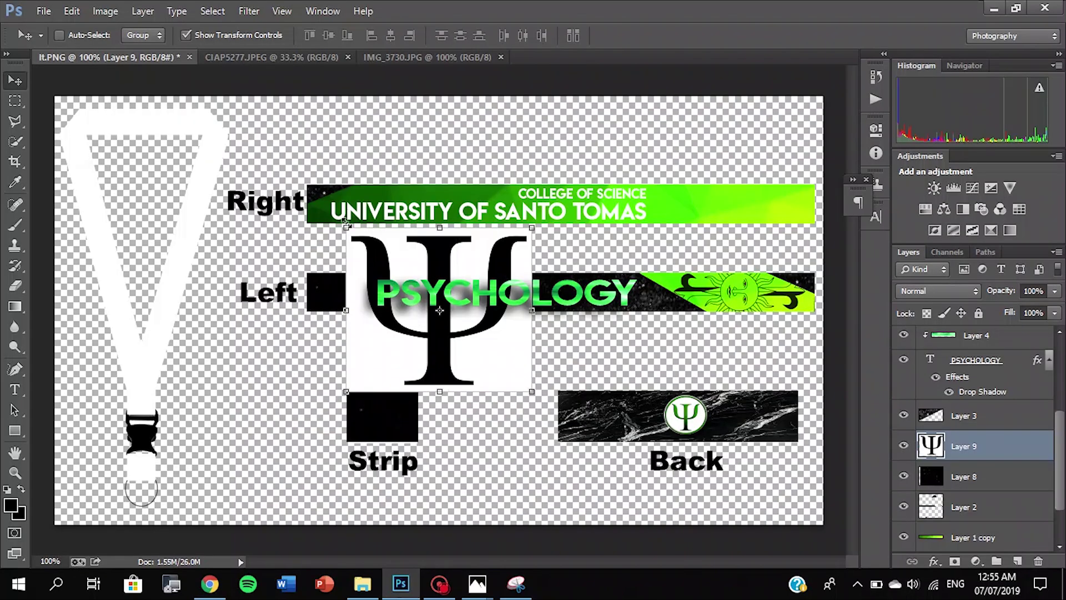
left_click_drag(346, 227, 461, 342)
left_click_drag(519, 372, 363, 294)
Align the psi symbol with the Left bar's black end and rotate it about 91.5 degrees.
key("ctrl+plus")
key("ctrl+plus")
left_click_drag(223, 262, 206, 262)
left_click_drag(503, 561, 480, 561)
left_click_drag(391, 242, 350, 241)
left_click_drag(363, 174, 344, 355)
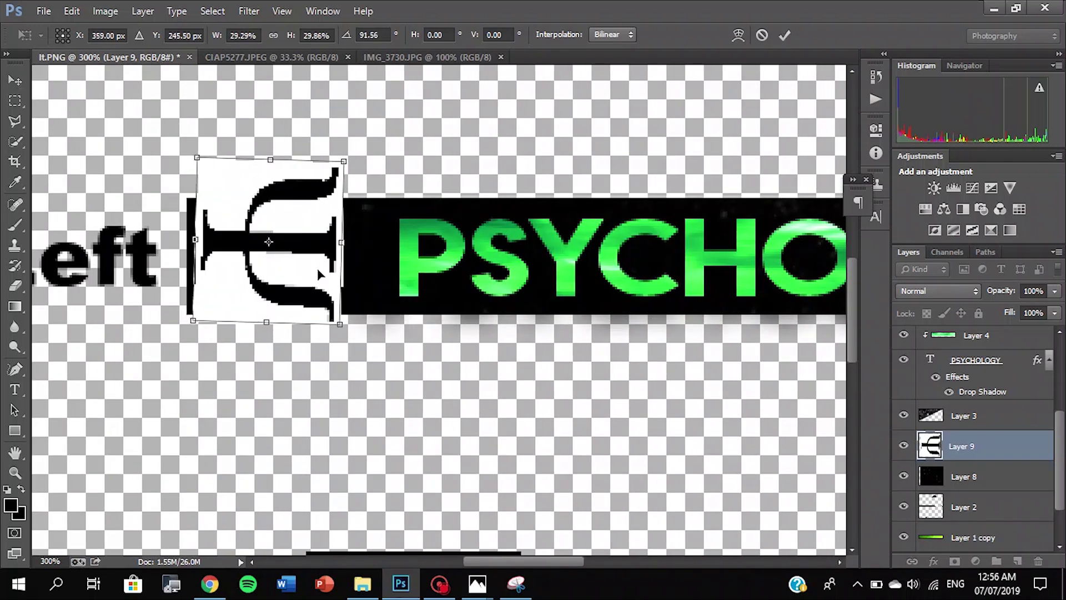
Straighten and scale the psi symbol to fit within the Left bar's height, and move its layer above Layer 3.
left_click_drag(271, 160, 273, 198)
left_click_drag(341, 260, 296, 257)
left_click_drag(321, 255, 321, 253)
left_click_drag(251, 317, 251, 314)
left_click_drag(246, 196, 246, 198)
left_click_drag(249, 207, 243, 207)
left_click_drag(288, 252, 281, 252)
mouse_move(237, 199)
left_mouse_down()
mouse_move(243, 223)
mouse_move(232, 208)
left_mouse_up()
left_click_drag(281, 255, 231, 209)
left_click_drag(251, 228, 263, 265)
key("Return")
left_click_drag(939, 443, 950, 550)
Duplicate Layer 4's green texture, place the copy directly above Layer 9 and shrink its width to cover the psi symbol.
left_click_drag(1061, 408, 1061, 444)
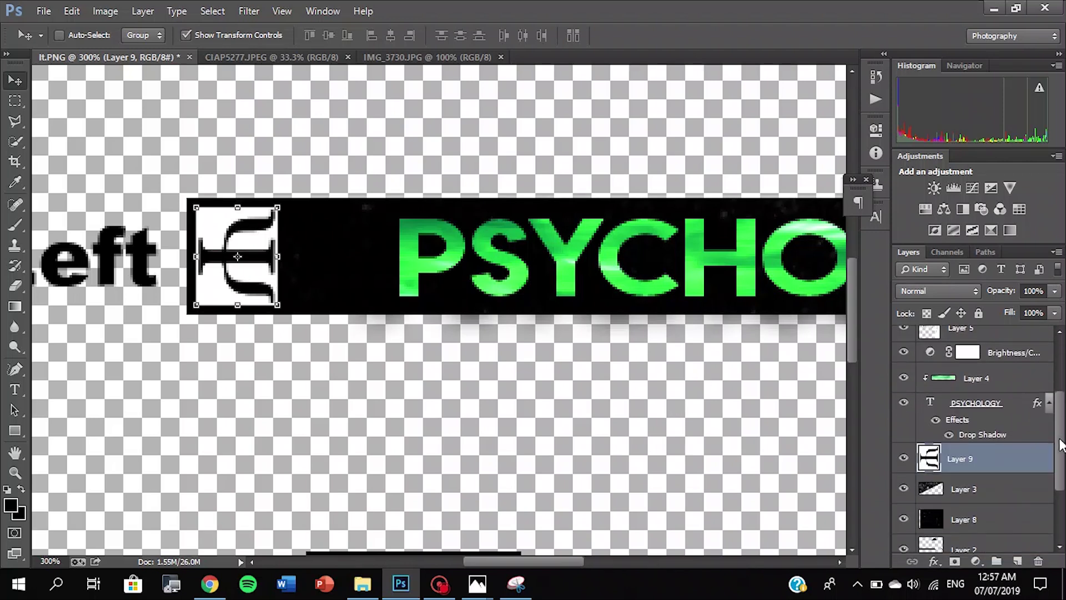
right_click(1010, 383)
left_click(905, 135)
left_click_drag(1059, 442, 1058, 451)
left_click_drag(1004, 337, 994, 437)
key("ctrl+minus")
left_click_drag(698, 292, 581, 291)
left_click_drag(823, 275, 381, 274)
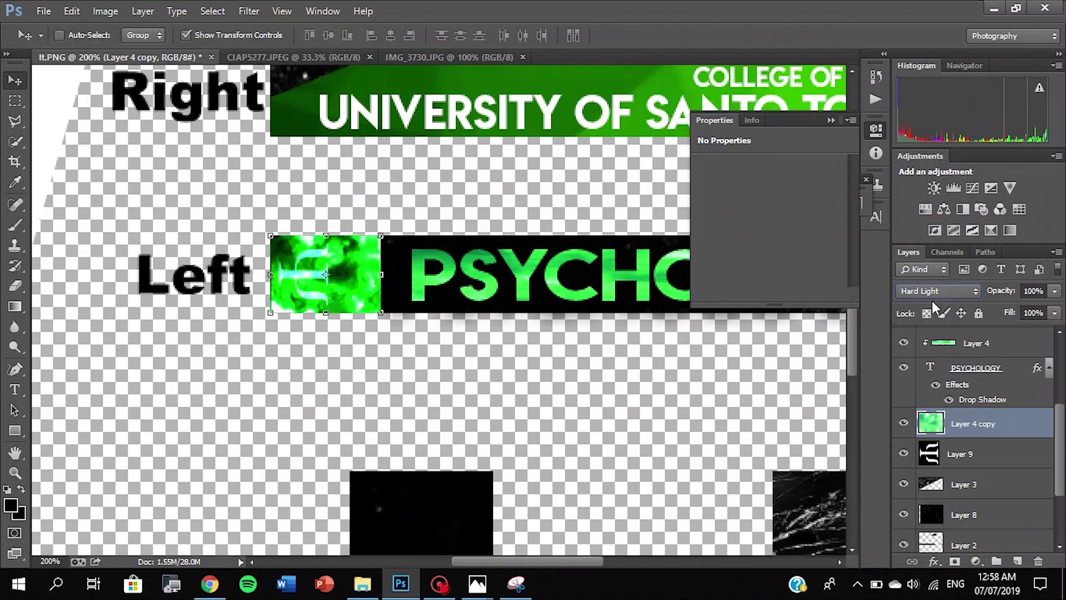
Try different blend modes on the Layer 4 copy and set it to Multiply.
left_click(932, 295)
left_click(922, 235)
left_click(923, 291)
left_click(925, 295)
left_click(938, 290)
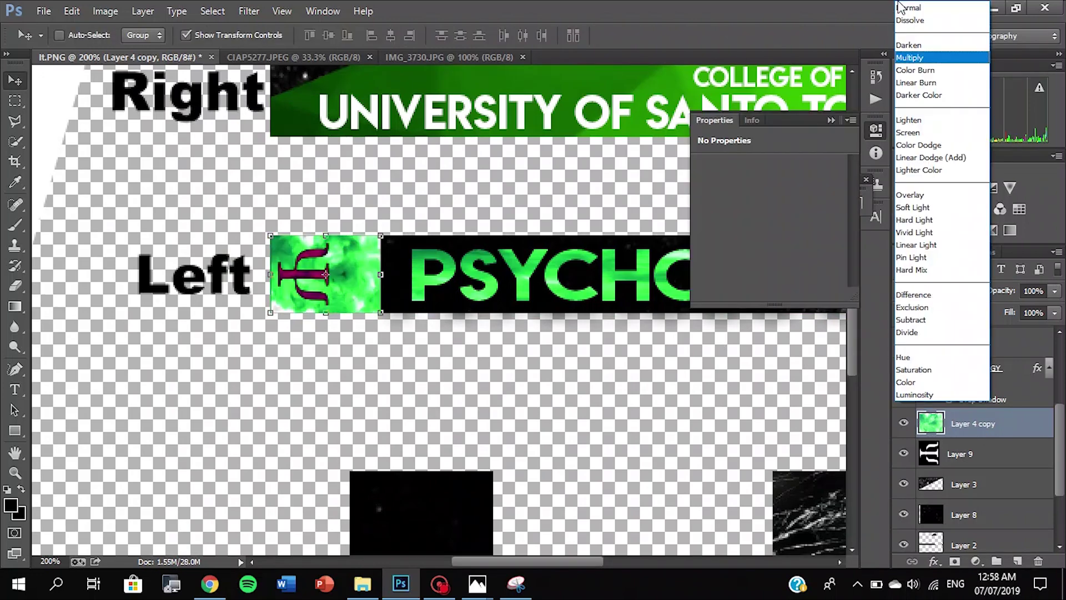
left_click(916, 52)
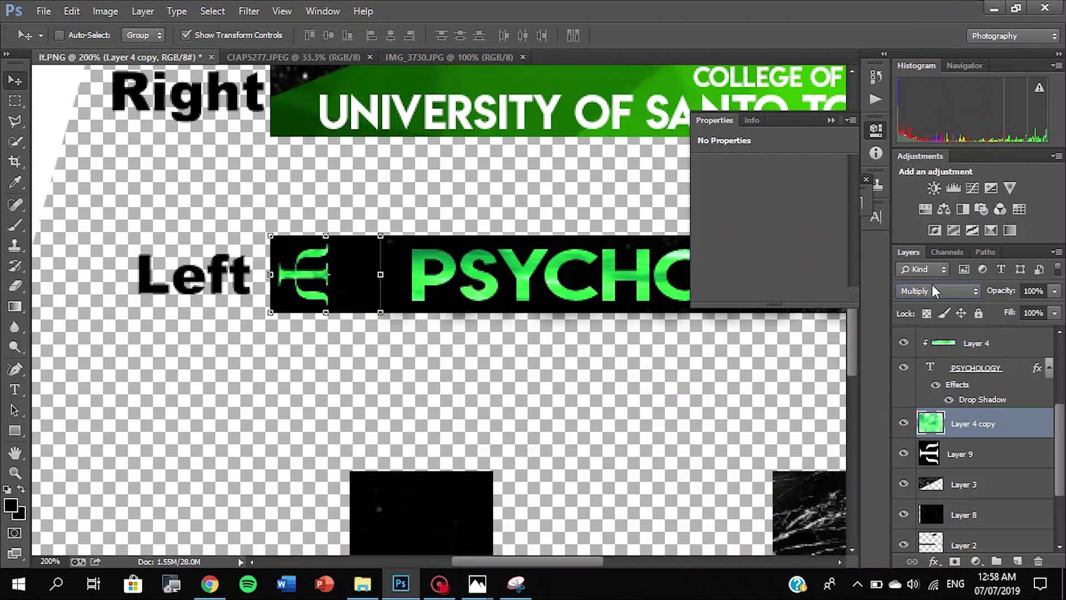
Widen the psi symbol on Layer 9, shift it slightly toward the PSYCHOLOGY text and apply the transform.
left_click(1005, 458)
left_click_drag(326, 275, 346, 274)
left_click_drag(278, 275, 287, 274)
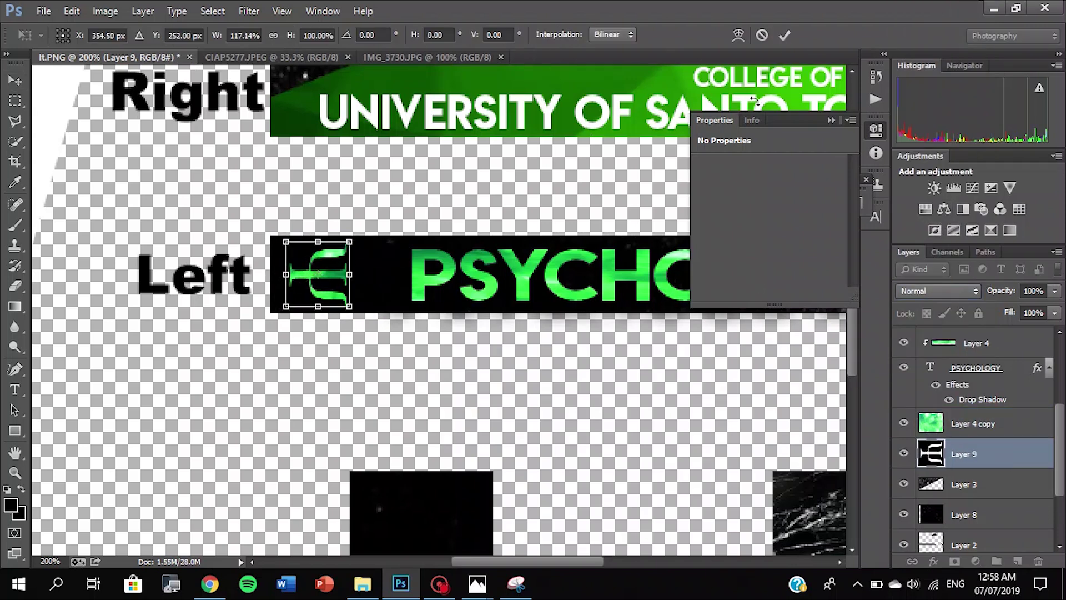
left_click(786, 33)
left_click_drag(351, 284, 345, 284)
key("Return")
key("ctrl+minus")
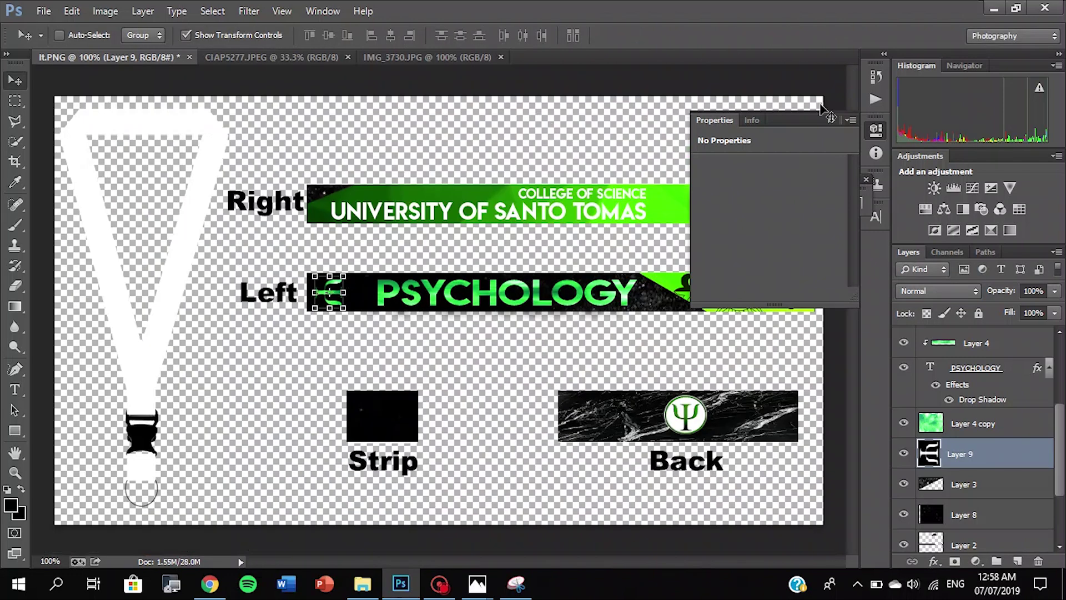
left_click(831, 118)
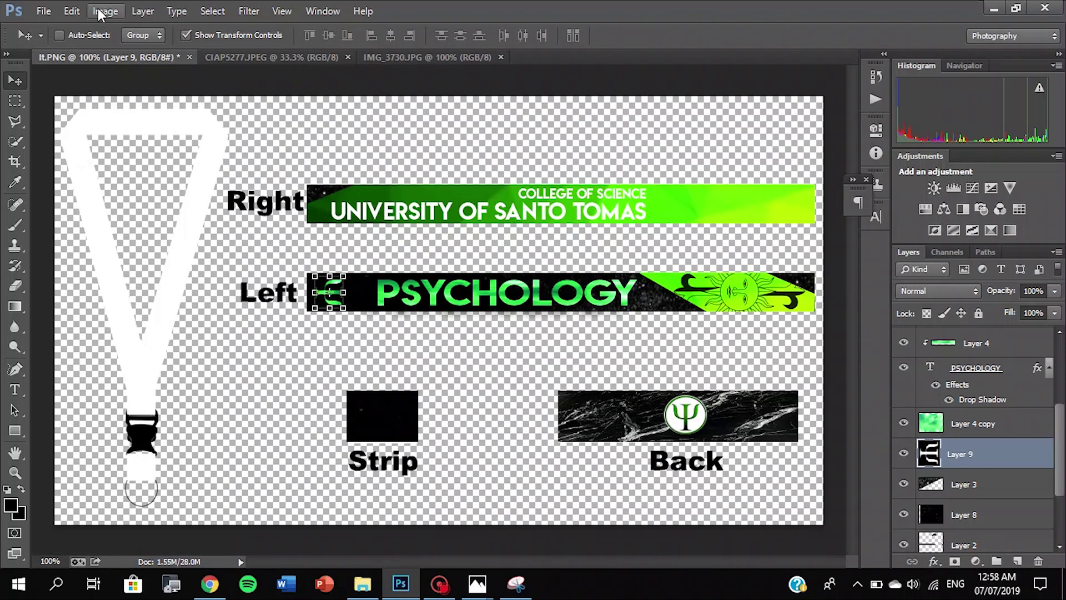
Merge all visible layers, then select the Left bar with the Rectangular Marquee Tool and copy it to its own layer.
left_click(143, 11)
left_click(212, 505)
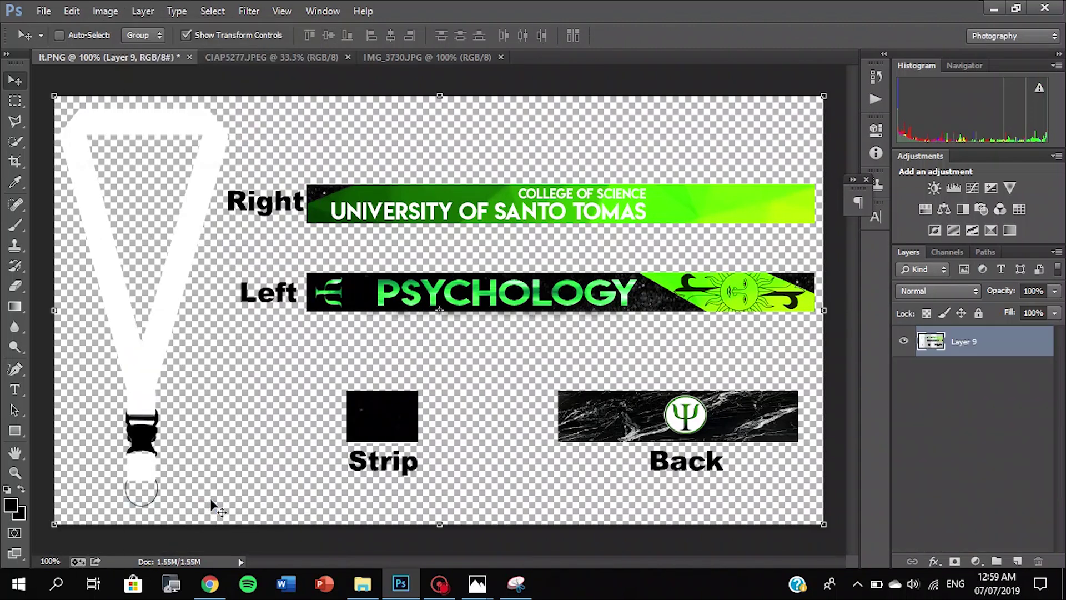
left_click(15, 101)
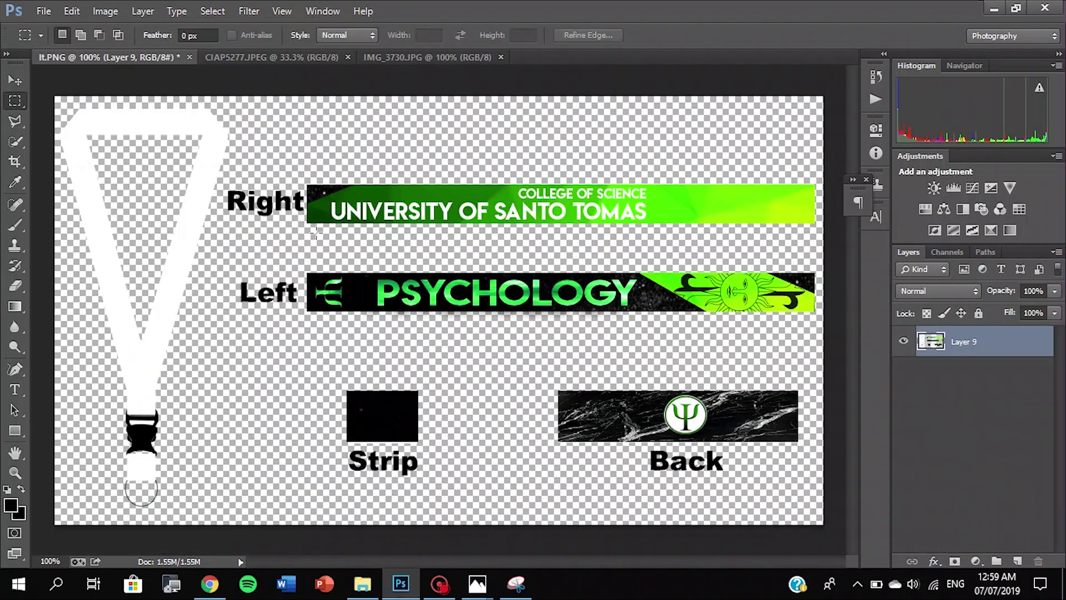
left_click_drag(307, 272, 815, 312)
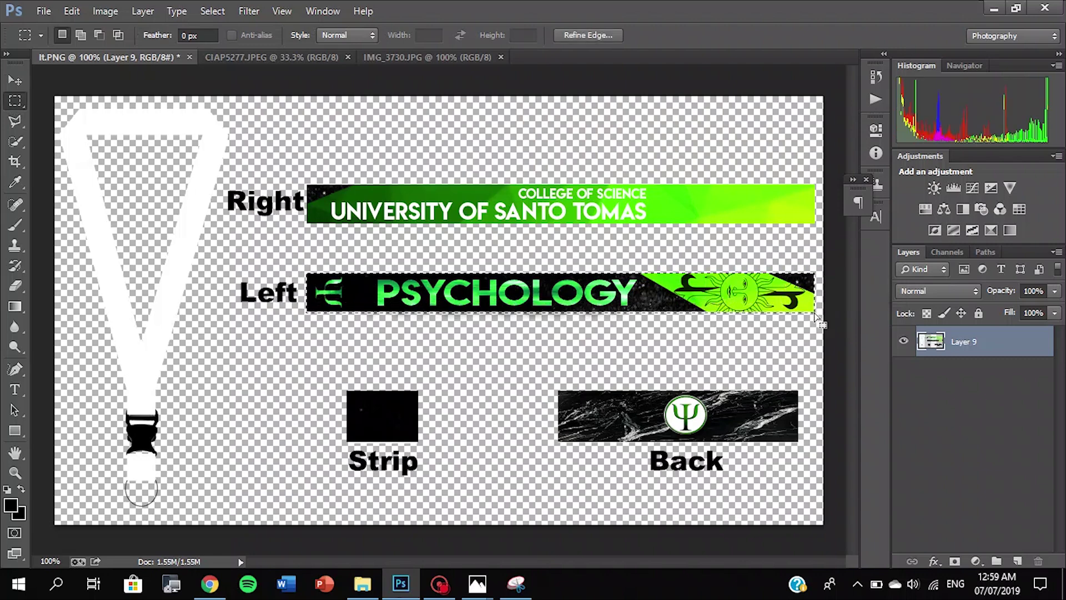
key("v")
key("ctrl+b")
left_click(678, 190)
key("ctrl+j")
Move the Left bar copy onto the lanyard mockup's right strap, scaled to 55.39% and rotated to about -71 degrees.
left_click_drag(604, 290, 275, 200)
left_click_drag(340, 279, 310, 339)
left_click_drag(381, 96, 229, 119)
key("ctrl+plus")
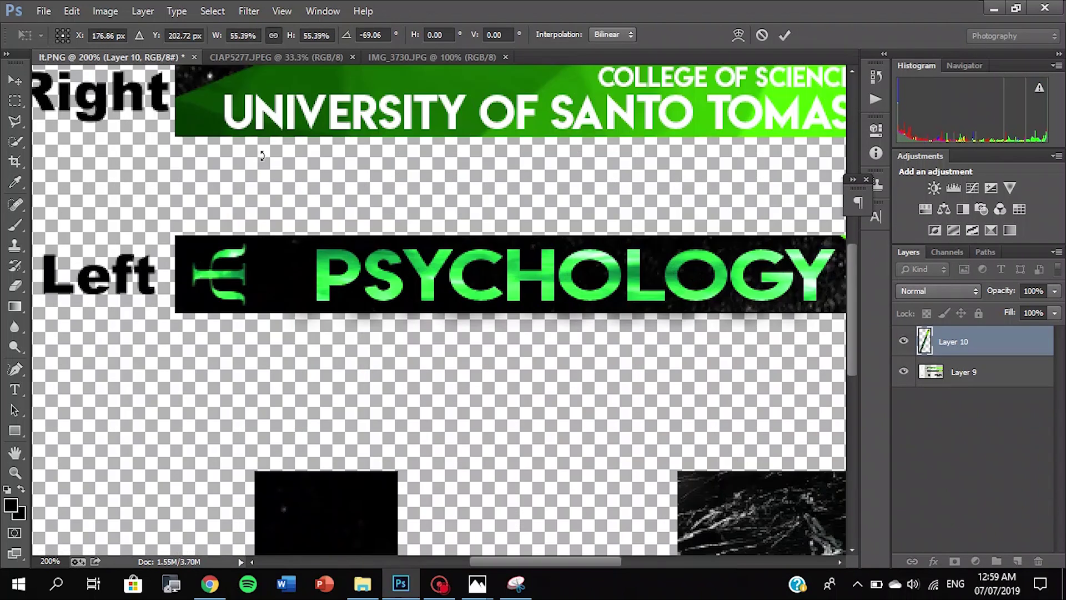
left_click_drag(509, 562, 408, 562)
left_click_drag(852, 312, 851, 243)
left_click_drag(591, 269, 539, 217)
key("ctrl+minus")
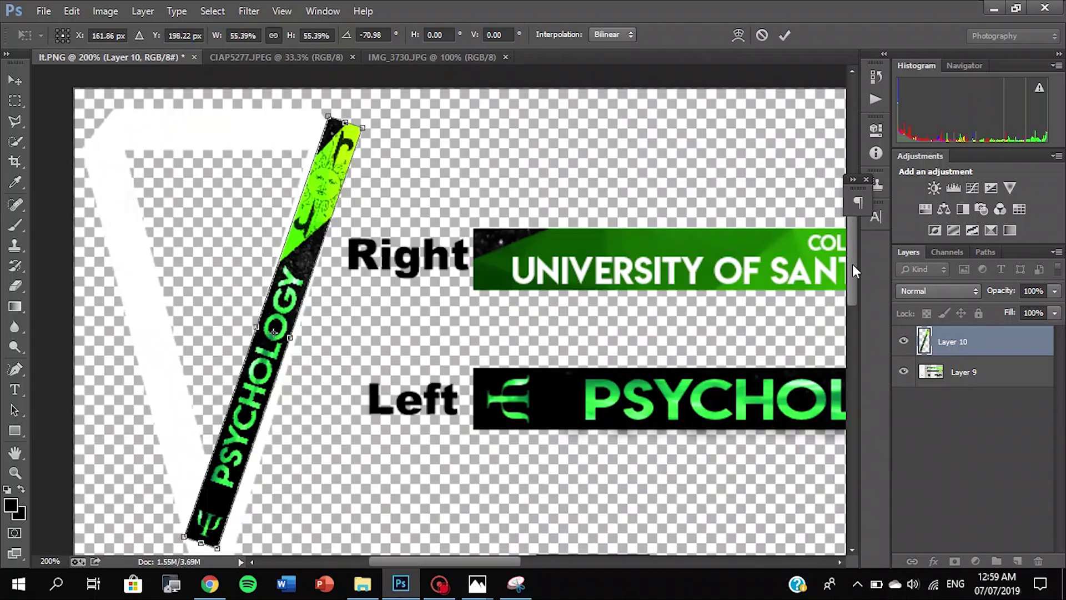
Enlarge the PSYCHOLOGY strap to 59.58% and rotate it to -73.84 degrees along the mockup's right strap.
left_click_drag(195, 289, 198, 290)
left_click_drag(168, 296, 170, 304)
left_click_drag(162, 398, 163, 414)
key("ctrl+plus")
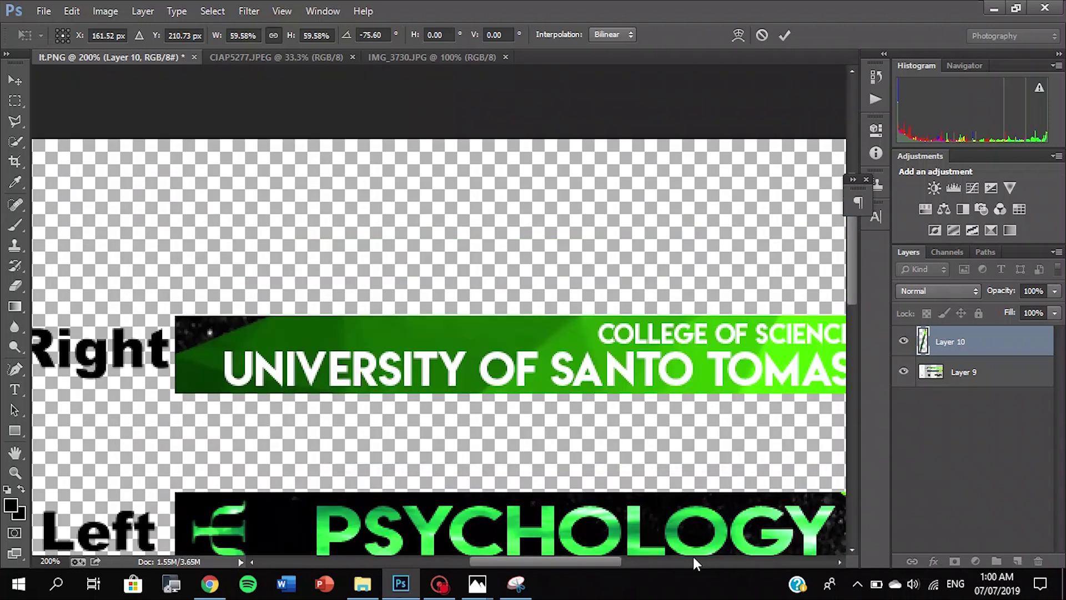
left_click_drag(605, 562, 545, 571)
mouse_move(266, 337)
left_mouse_down()
mouse_move(268, 361)
mouse_move(269, 337)
left_mouse_up()
left_click_drag(333, 283, 307, 260)
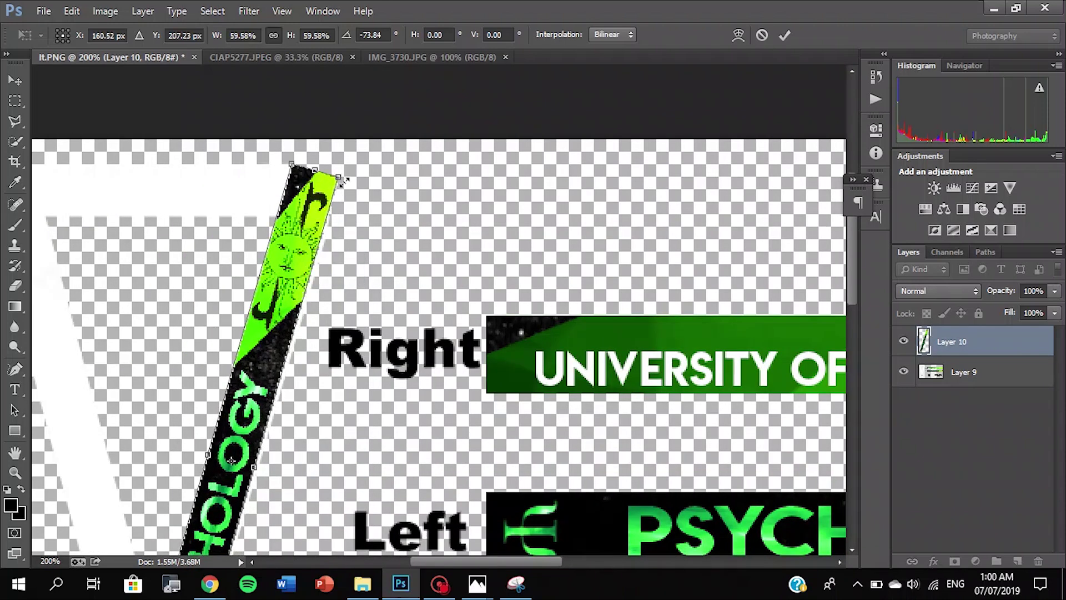
Fine-tune the PSYCHOLOGY strap to about 61.9% size and -73 degrees so it covers the mockup's strap, and apply the transform.
left_click_drag(343, 177, 344, 175)
scroll(462, 291, "down", 5)
left_click_drag(170, 471, 162, 471)
scroll(851, 281, "up", 4)
left_click_drag(322, 156, 326, 154)
mouse_move(855, 269)
left_mouse_down()
mouse_move(861, 319)
mouse_move(865, 265)
left_mouse_up()
left_click_drag(322, 151, 307, 189)
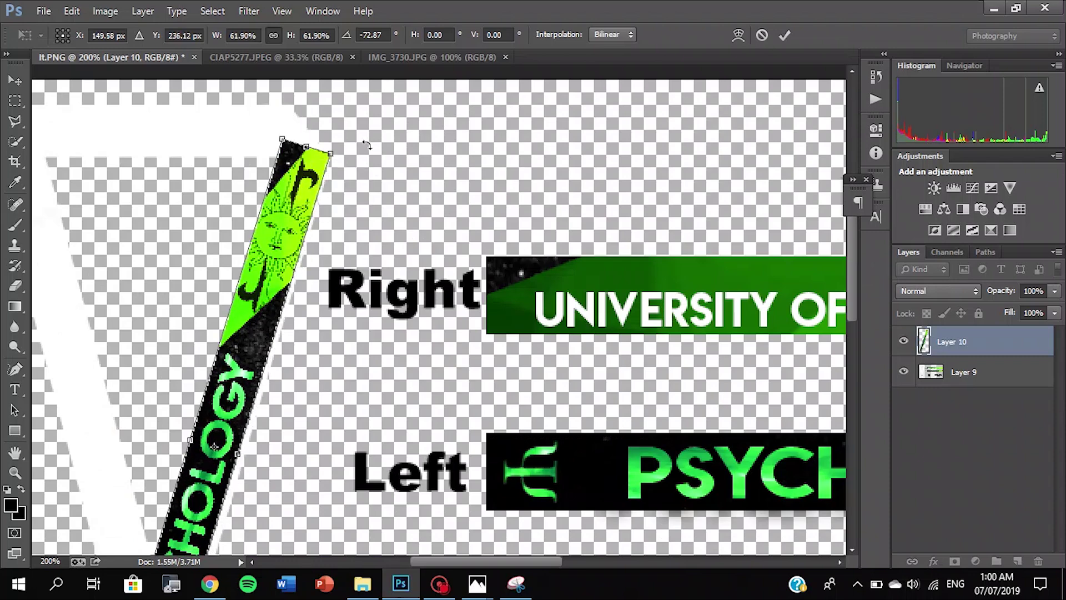
left_click_drag(342, 156, 340, 155)
left_click_drag(312, 173, 326, 146)
left_click_drag(852, 235, 850, 298)
left_click(15, 100)
key("Return")
Select the PSYCHOLOGY strap's lower end and transform it so the psi symbol stands upright just above the buckle.
mouse_move(204, 522)
left_mouse_down()
mouse_move(113, 409)
mouse_move(89, 436)
left_mouse_up()
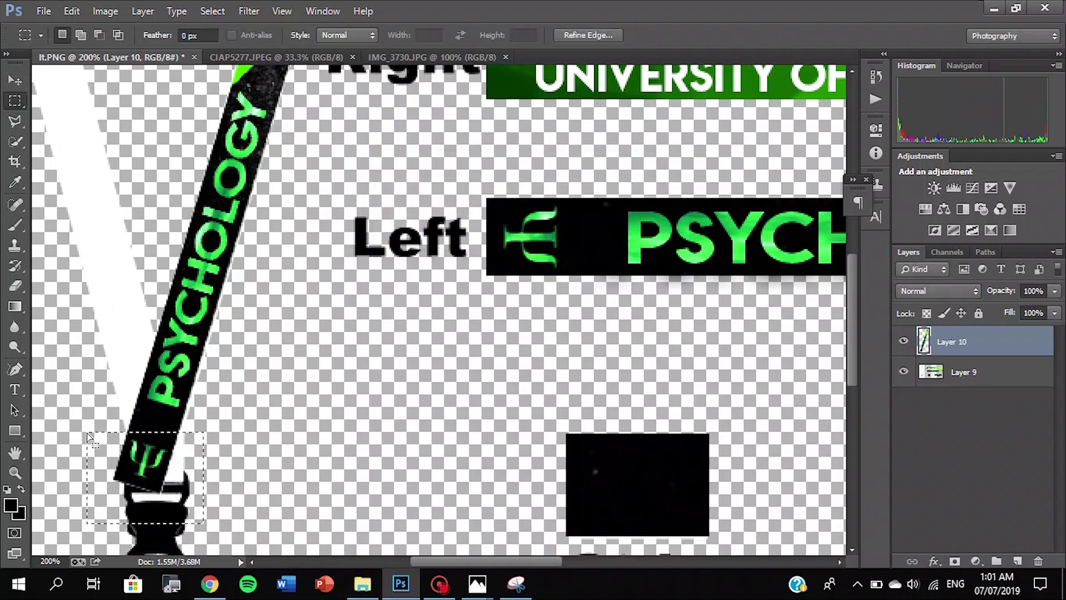
key("v")
key("ctrl+t")
left_click_drag(216, 468, 209, 404)
left_click_drag(195, 433, 166, 459)
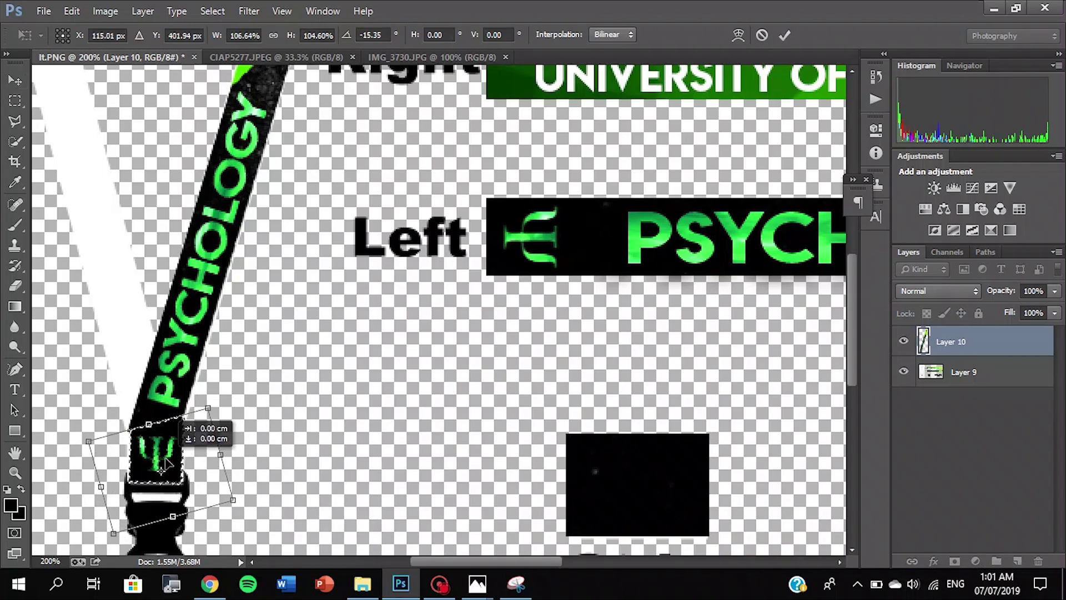
key("Return")
Select the Right bar on Layer 9 with the Rectangular Marquee Tool and copy it to a new layer.
left_click(15, 100)
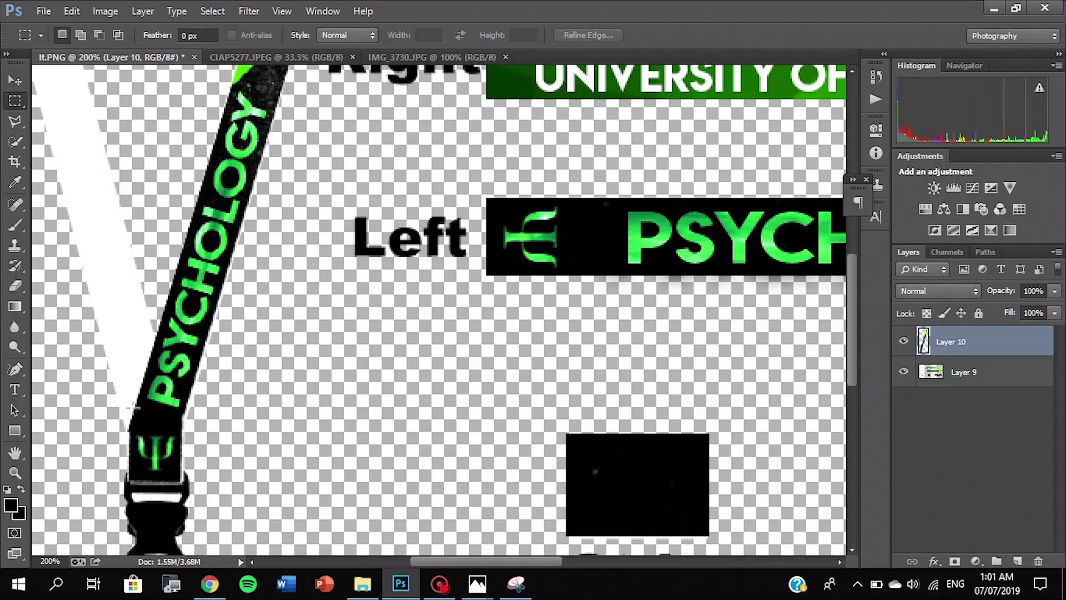
key("ctrl+minus")
left_click_drag(306, 180, 818, 224)
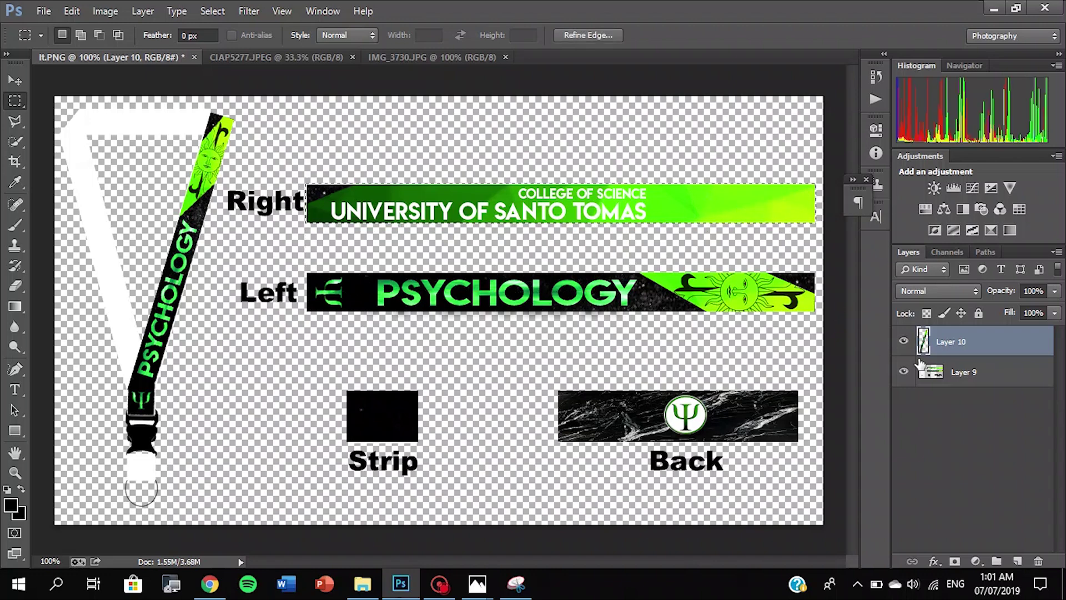
key("alt+bracketleft")
key("ctrl+j")
key("v")
Move the Right bar copy onto the mockup's left strap, scaled to 53.32% and rotated to about 75 degrees.
left_click_drag(461, 210, 184, 212)
left_click_drag(254, 173, 280, 144)
left_click_drag(270, 210, 268, 242)
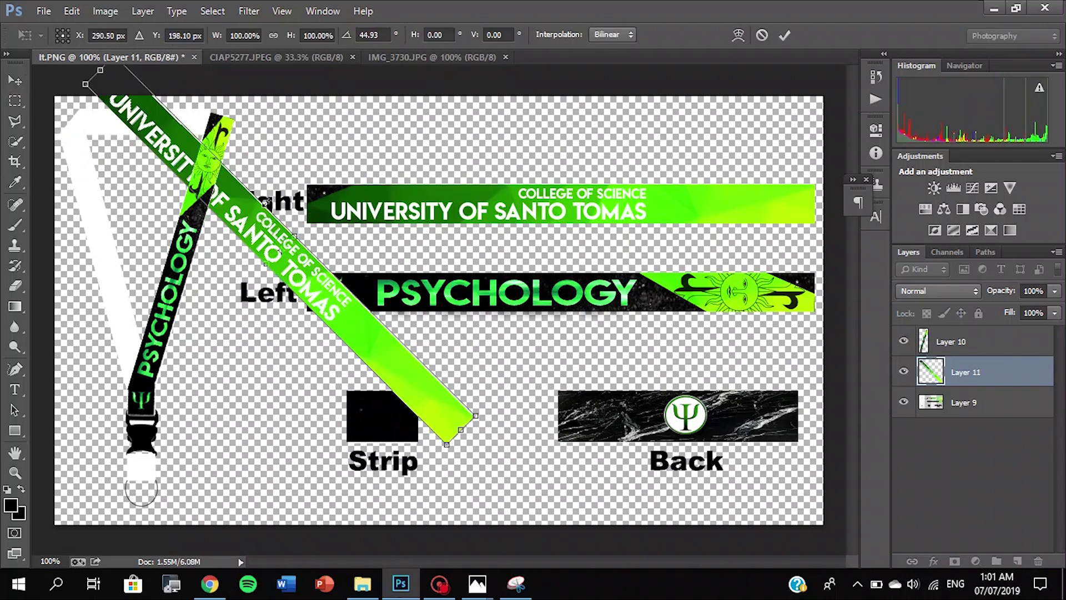
left_click_drag(89, 81, 345, 297)
left_click_drag(399, 349, 254, 215)
left_click_drag(213, 240, 138, 270)
key("ctrl+plus")
left_click_drag(527, 561, 410, 575)
left_click_drag(456, 357, 512, 528)
key("ctrl+minus")
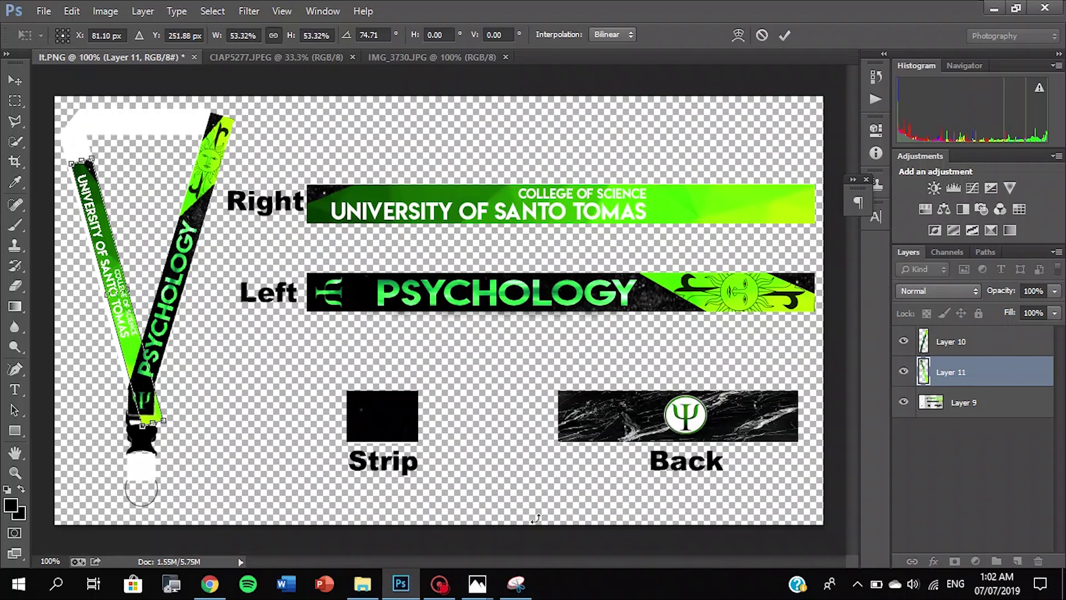
Enlarge the university strap to 61.77% and rotate it to 75.22 degrees so it spans the mockup's whole left strap.
left_click_drag(87, 151, 84, 116)
key("ctrl+z")
mouse_move(96, 221)
left_mouse_down()
mouse_move(88, 217)
mouse_move(107, 227)
left_mouse_up()
key("ctrl+plus")
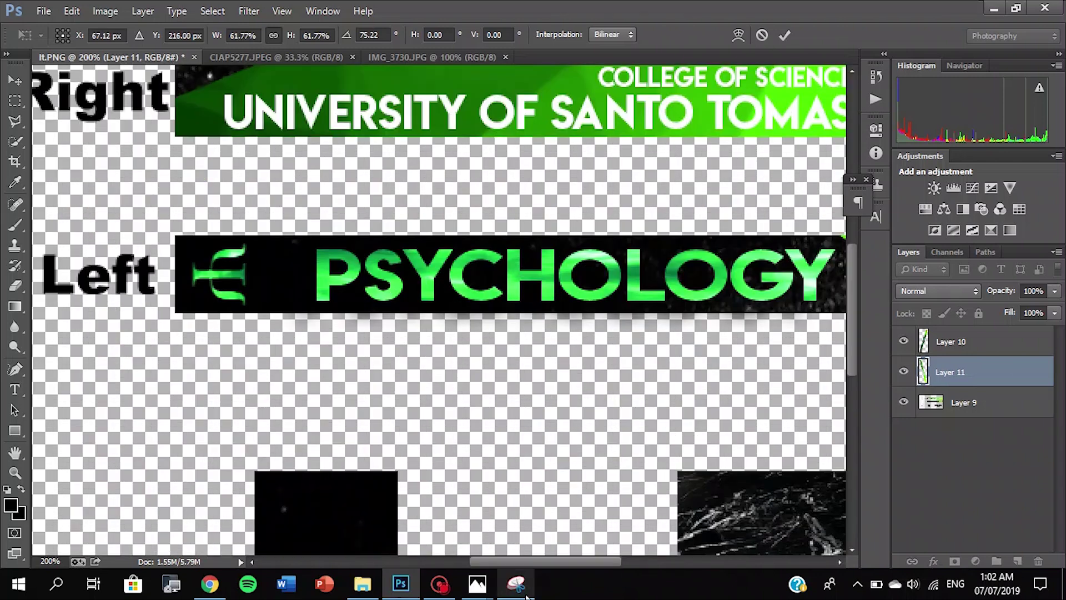
scroll(449, 550, "left", 5)
scroll(852, 271, "up", 5)
left_click_drag(188, 280, 187, 284)
key("ctrl+minus")
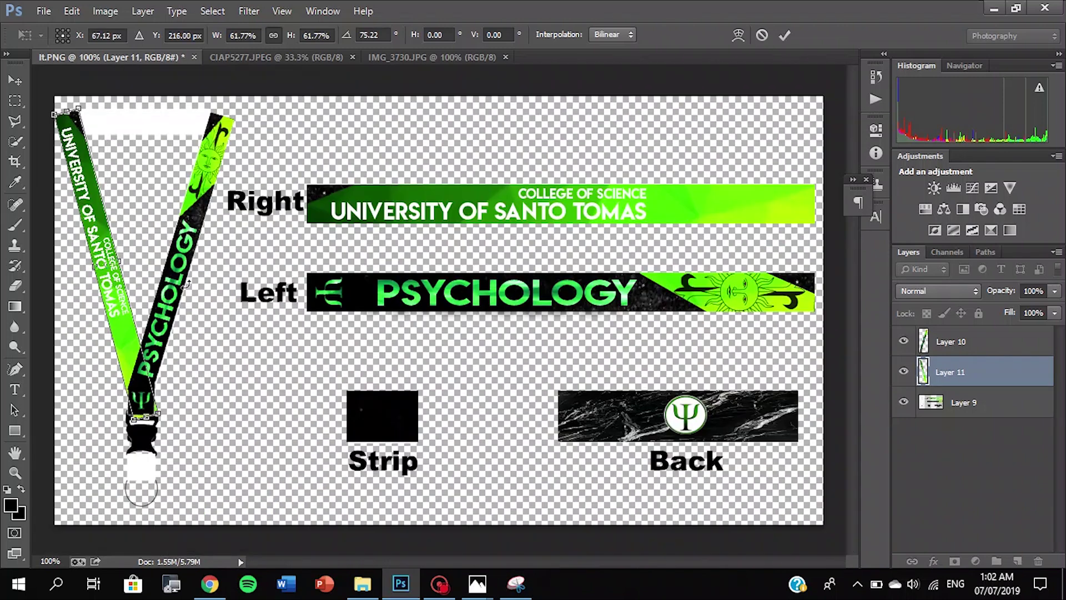
Lower Layer 11's opacity to 37% and apply the strap's transform.
left_click(1055, 291)
left_click(1004, 309)
left_click(15, 100)
key("Return")
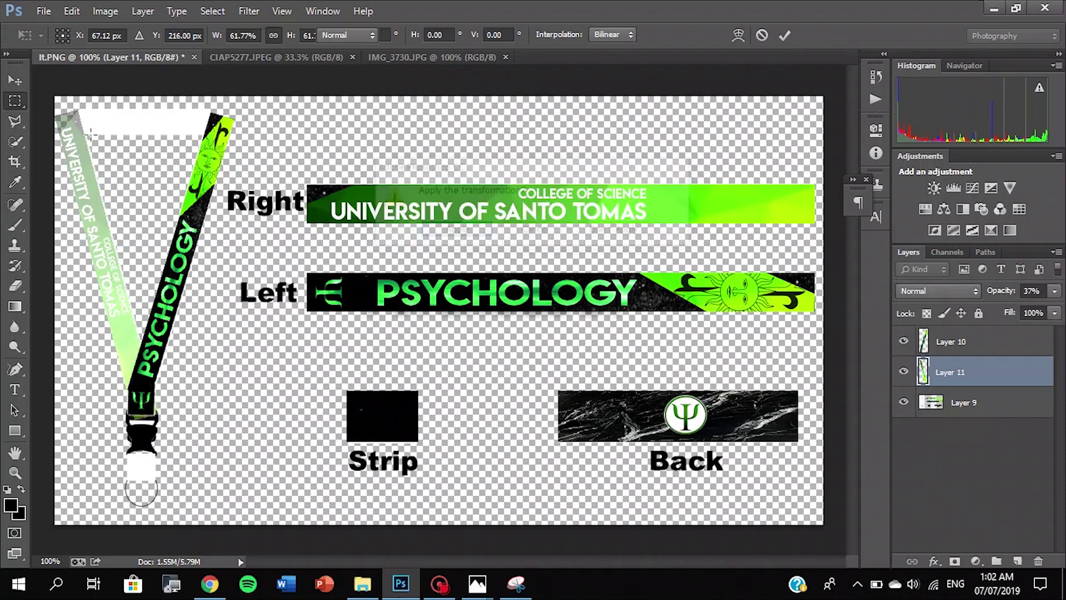
Select the university strap's excess lower end over the buckle with the Rectangular Marquee Tool and delete it.
key("ctrl+plus")
left_click_drag(517, 562, 438, 563)
left_click_drag(212, 483, 343, 536)
key("Delete")
Cut off the university strap's outer upper corner along the mockup's slanted edge using the Polygonal Lasso Tool.
left_click_drag(852, 318, 856, 235)
left_click(16, 123)
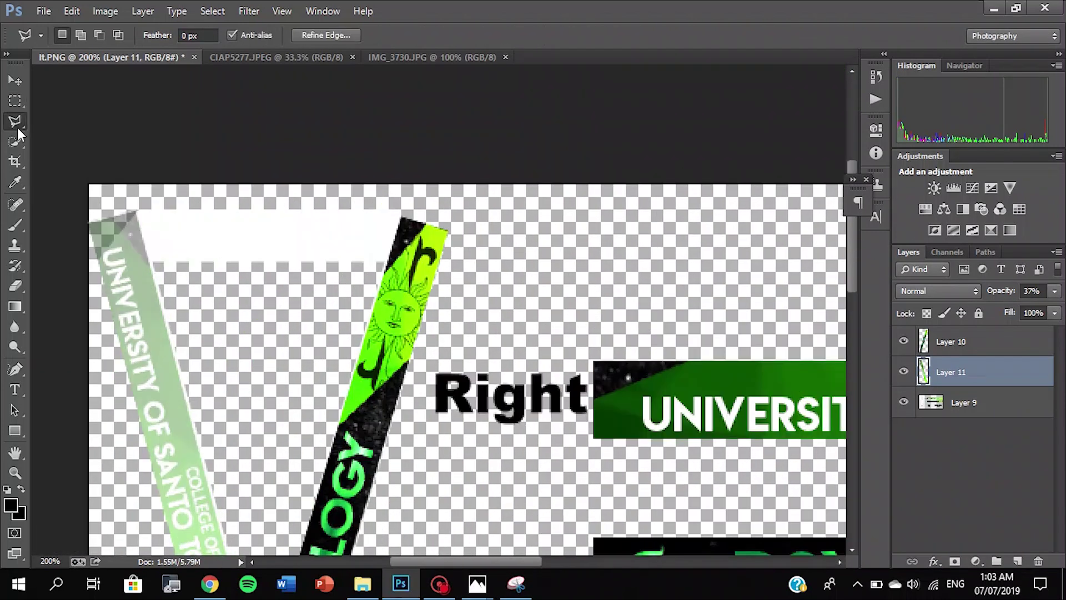
double_click(138, 211)
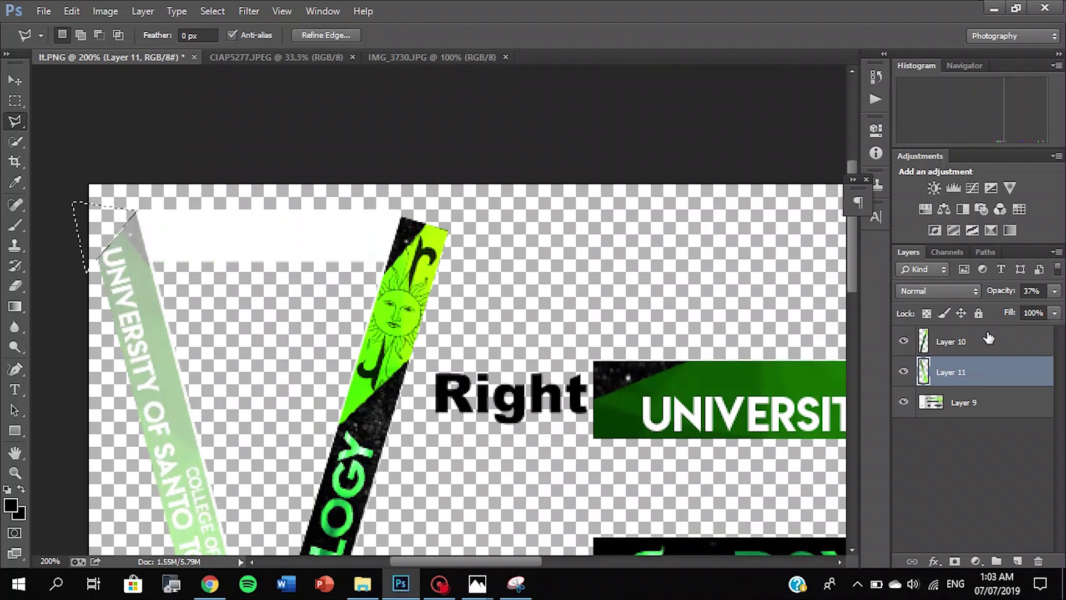
Lower Layer 10's opacity to 51% and cut off the PSYCHOLOGY strap's outer upper corner with the Polygonal Lasso Tool.
left_click(989, 338)
left_click_drag(1055, 290, 1014, 312)
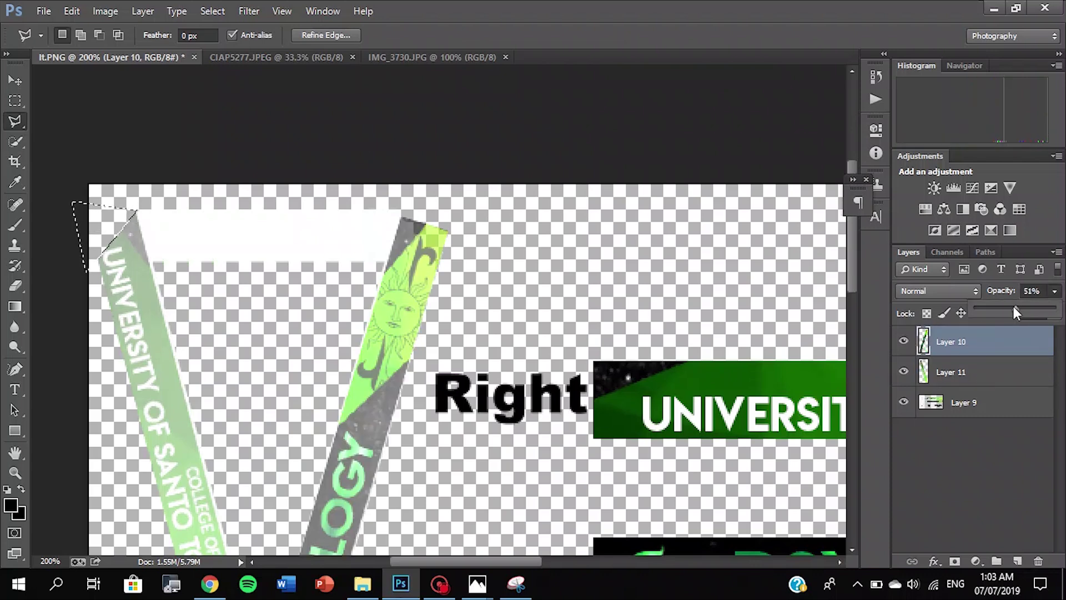
left_click(436, 264)
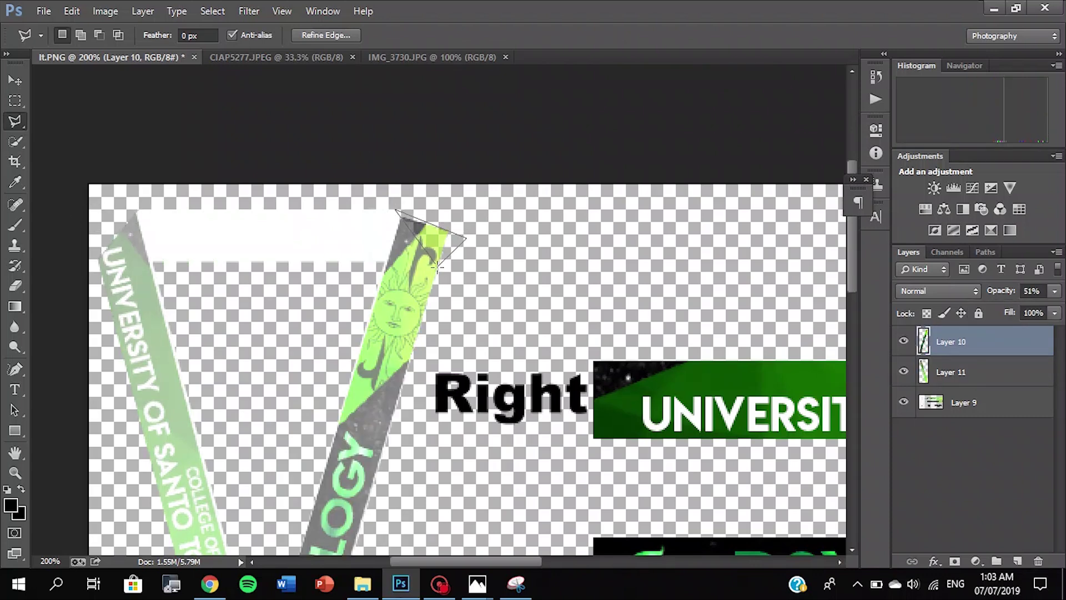
double_click(437, 267)
left_click(100, 109)
double_click(202, 107)
key("Return")
left_click(18, 81)
left_click_drag(609, 220, 634, 227)
left_click_drag(853, 253, 854, 340)
key("Return")
left_click(1055, 293)
left_click(973, 464)
Select the marble Back bar on Layer 9 with the Rectangular Marquee Tool and copy it to a new layer.
left_click_drag(494, 562, 669, 577)
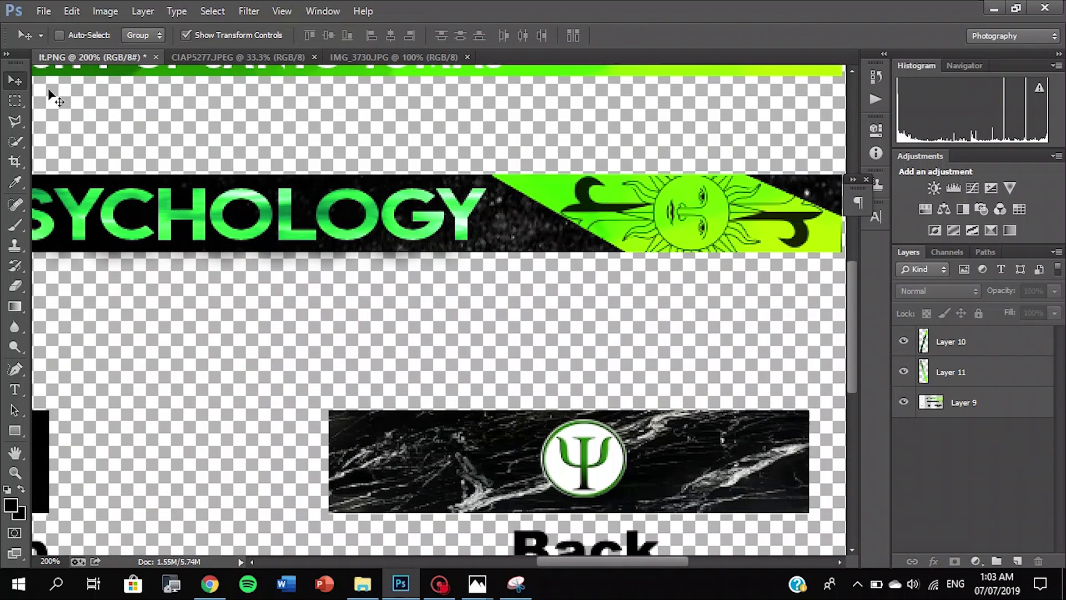
key("m")
left_click_drag(330, 411, 811, 515)
key("ctrl+j")
key("v")
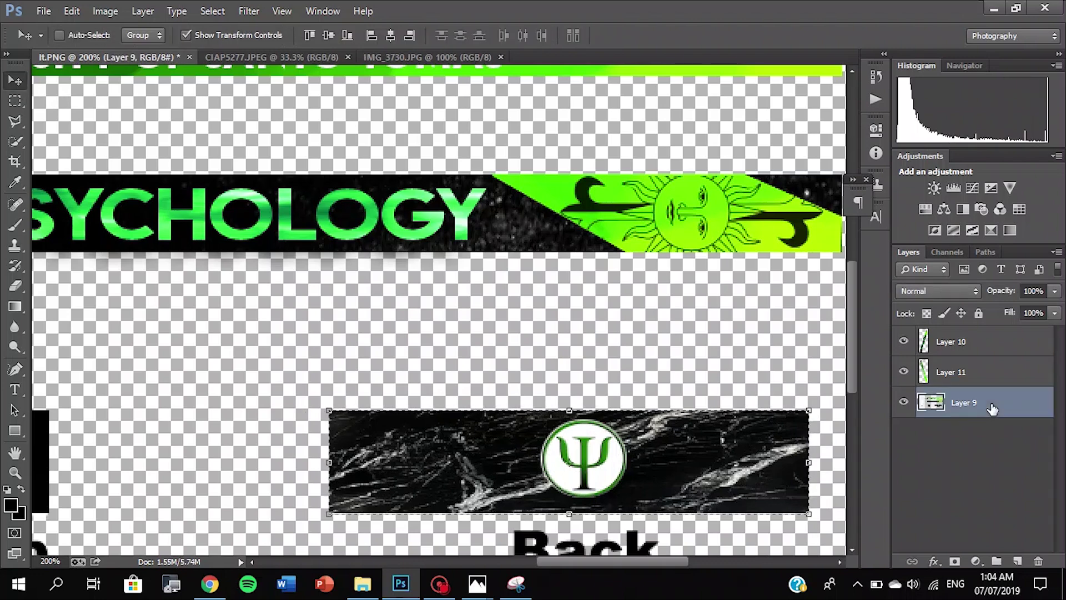
Scale the Back bar copy to 55.52% width and 52.24% height and fit it across the mockup's top band.
left_click_drag(755, 438, 615, 347)
key("ctrl+minus")
left_click_drag(739, 399, 222, 118)
key("ctrl+plus")
left_click_drag(577, 561, 455, 560)
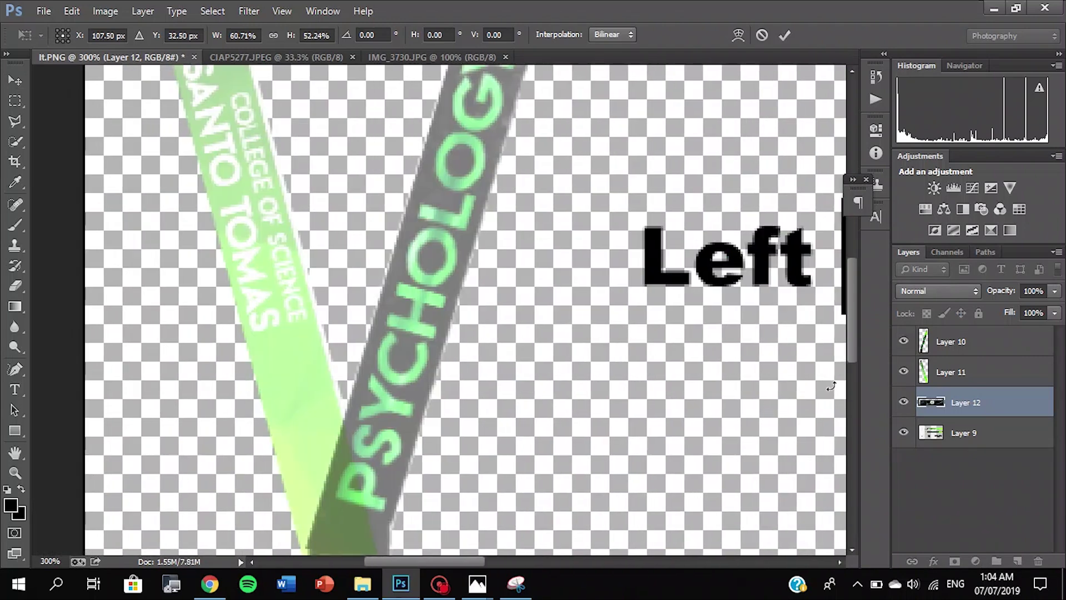
left_click_drag(853, 349, 849, 252)
left_click_drag(115, 202, 156, 203)
mouse_move(552, 203)
left_mouse_down()
mouse_move(508, 203)
mouse_move(555, 205)
left_mouse_up()
Lower Layer 12's opacity to 18% and adjust the Back band's upper edge to match the mockup.
left_click(1053, 293)
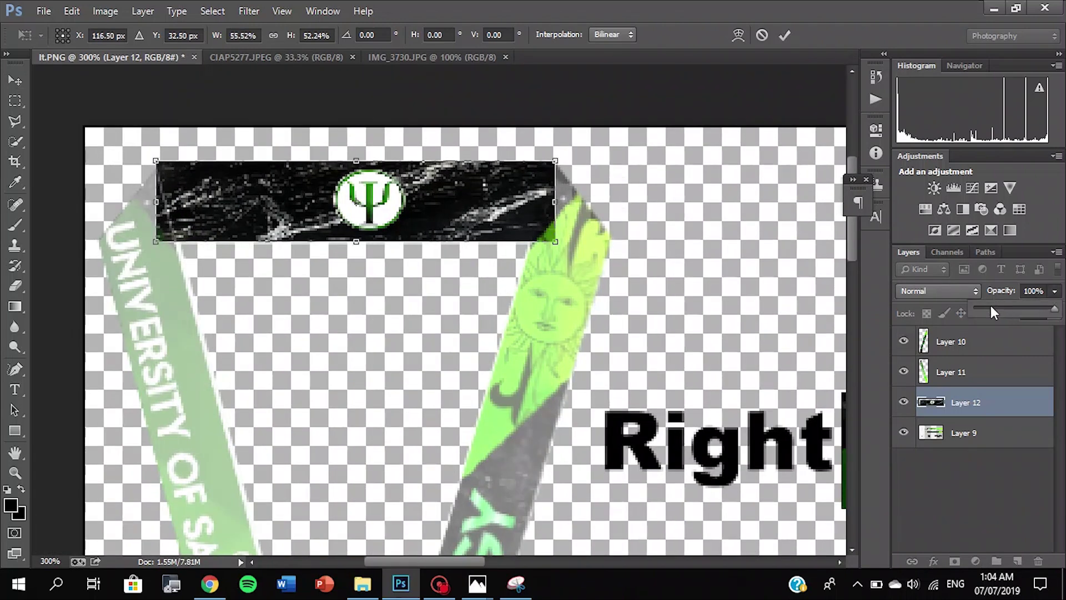
left_click(991, 308)
left_click(364, 155)
left_click_drag(358, 154, 358, 163)
Apply the Back band's transform and trim Layer 12 along the mockup's upper edge with the Rectangular Marquee Tool.
left_click(15, 101)
key("Return")
left_click_drag(149, 133, 580, 164)
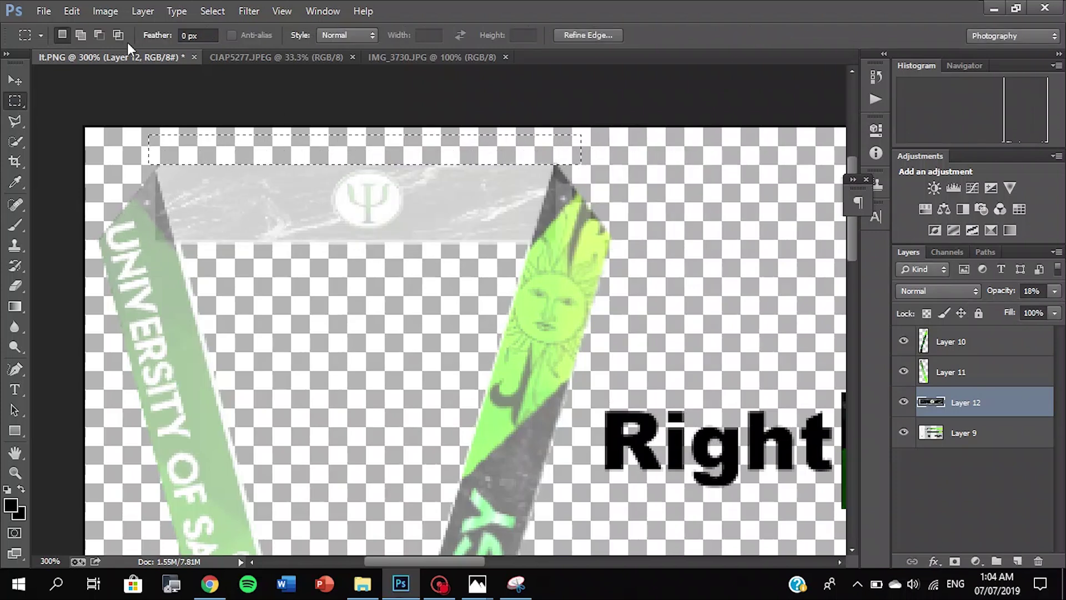
Cut both slanted ends off the Back band on Layer 12 along the side straps with the Polygonal Lasso Tool.
left_click(15, 121)
left_click(176, 242)
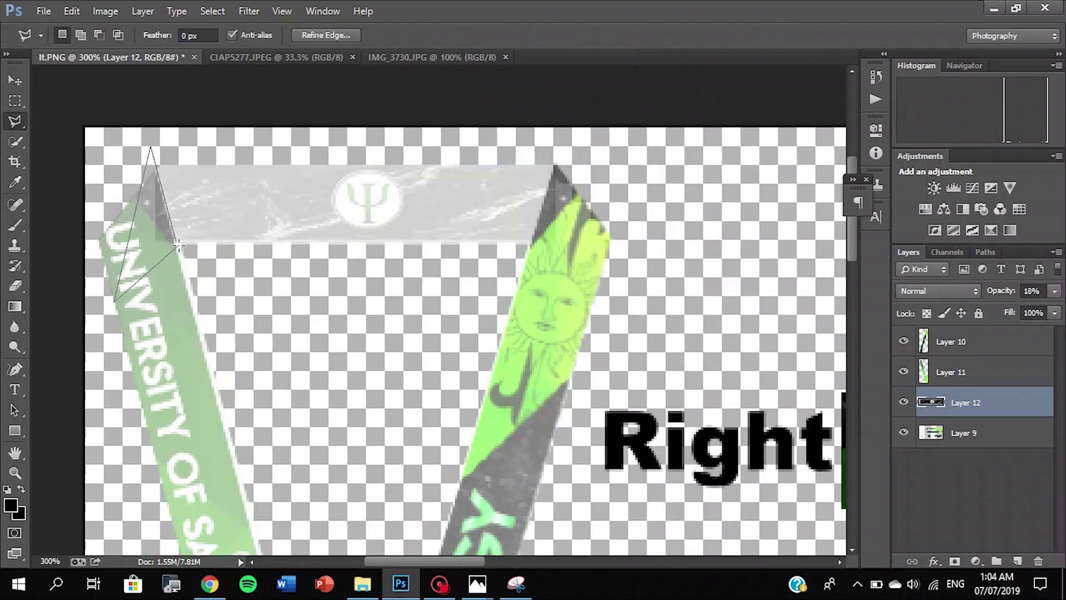
left_click(178, 246)
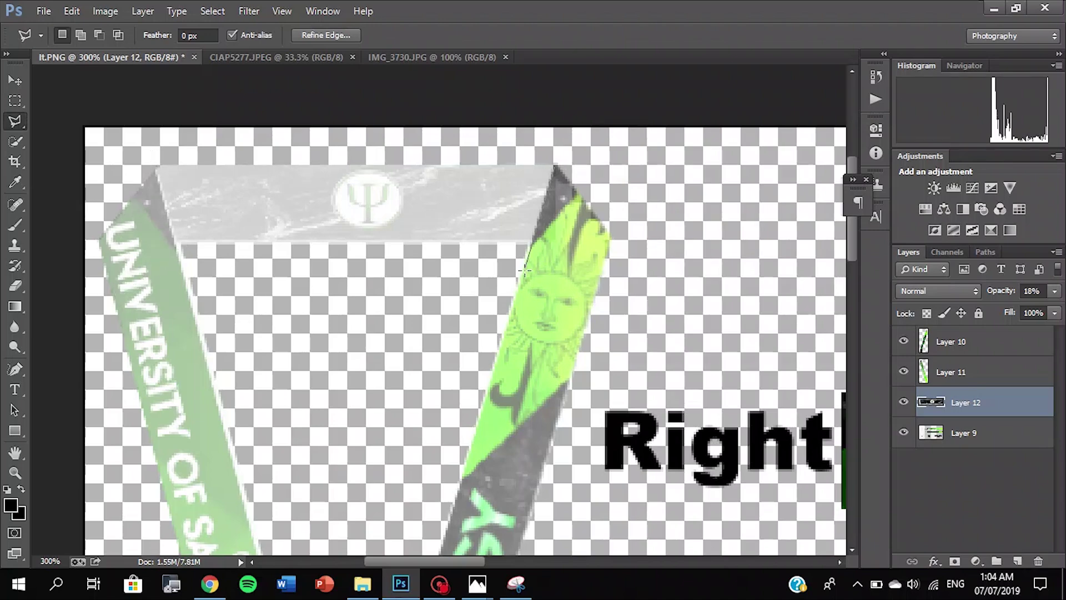
left_click(555, 169)
key("Delete")
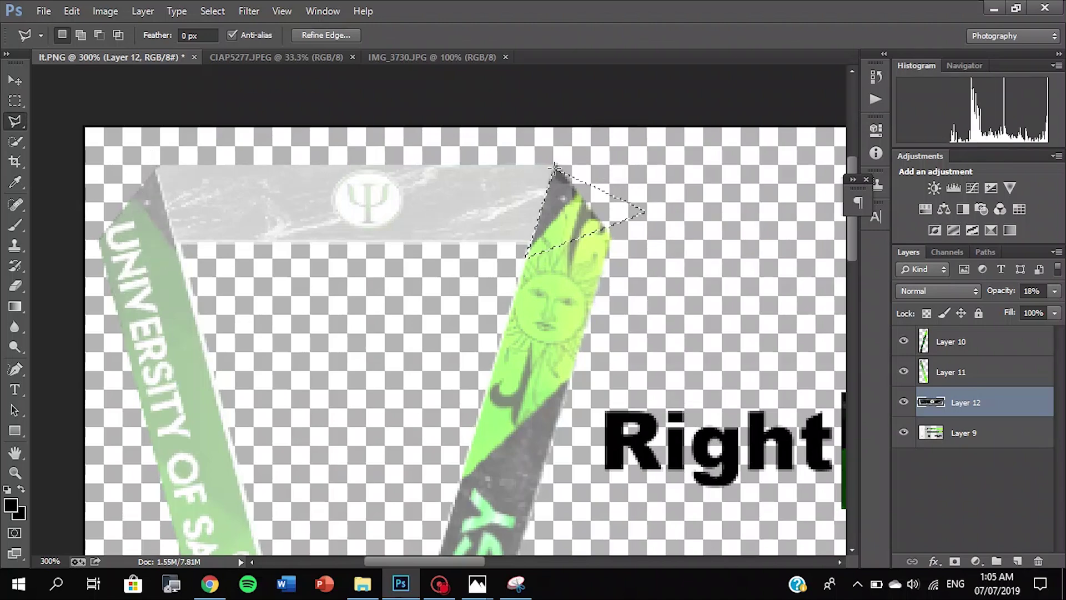
left_click(138, 72)
double_click(429, 134)
key("Return")
Set the Back band's Layer 12 opacity to 100%.
left_click(13, 106)
key("ctrl+minus")
key("ctrl+minus")
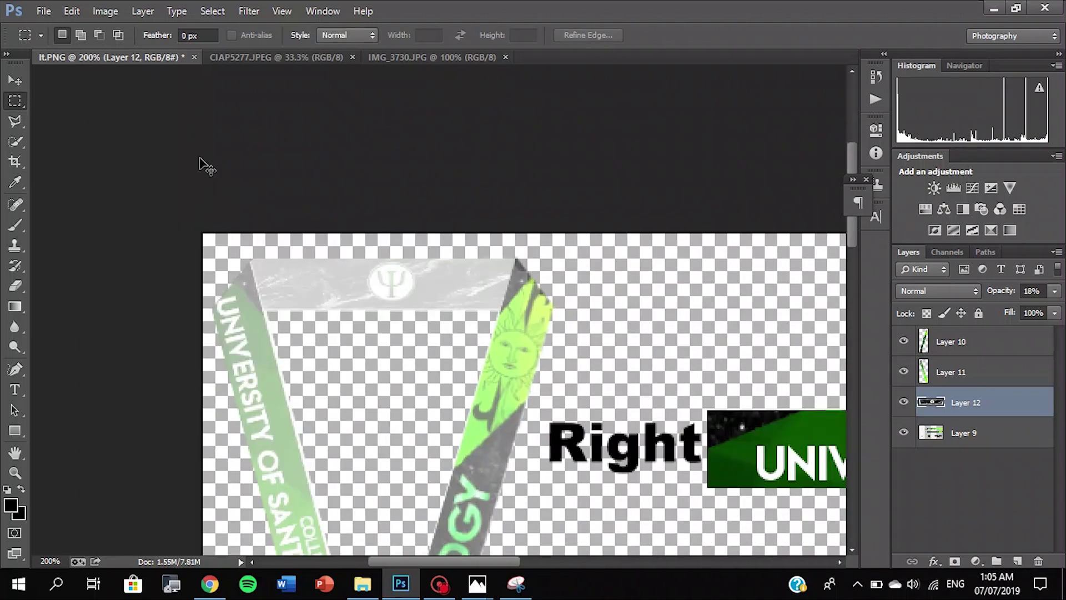
left_click(1055, 291)
left_click_drag(1045, 308, 1060, 308)
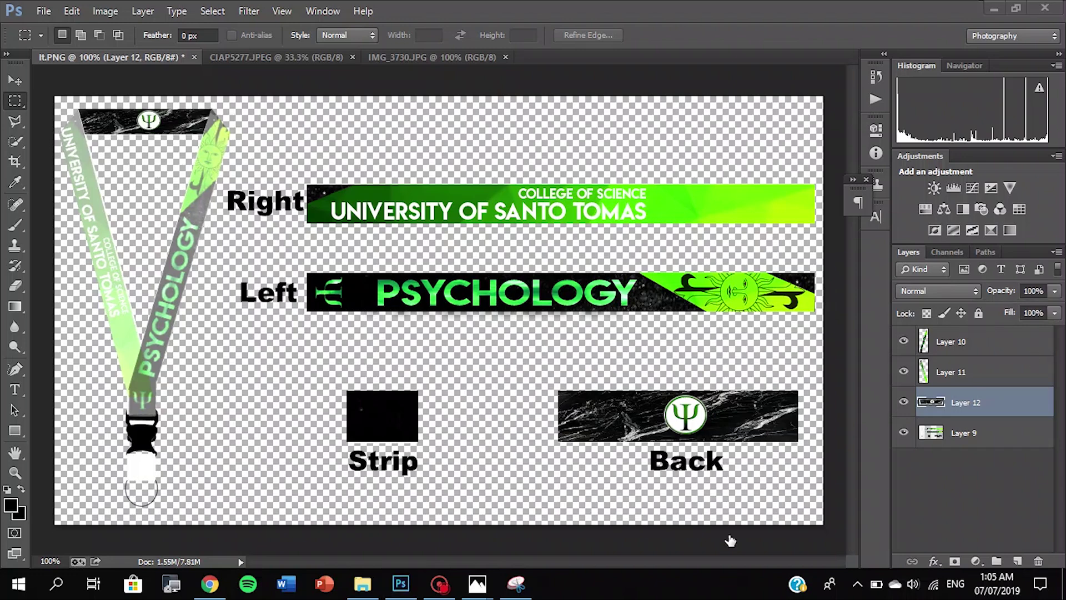
Raise the green strap's Layer 11 to full opacity and set the PSYCHOLOGY strap's Layer 10 to 98%.
left_click(978, 372)
left_click(1054, 291)
left_click_drag(1011, 310, 1059, 310)
left_click(969, 342)
left_click(1055, 291)
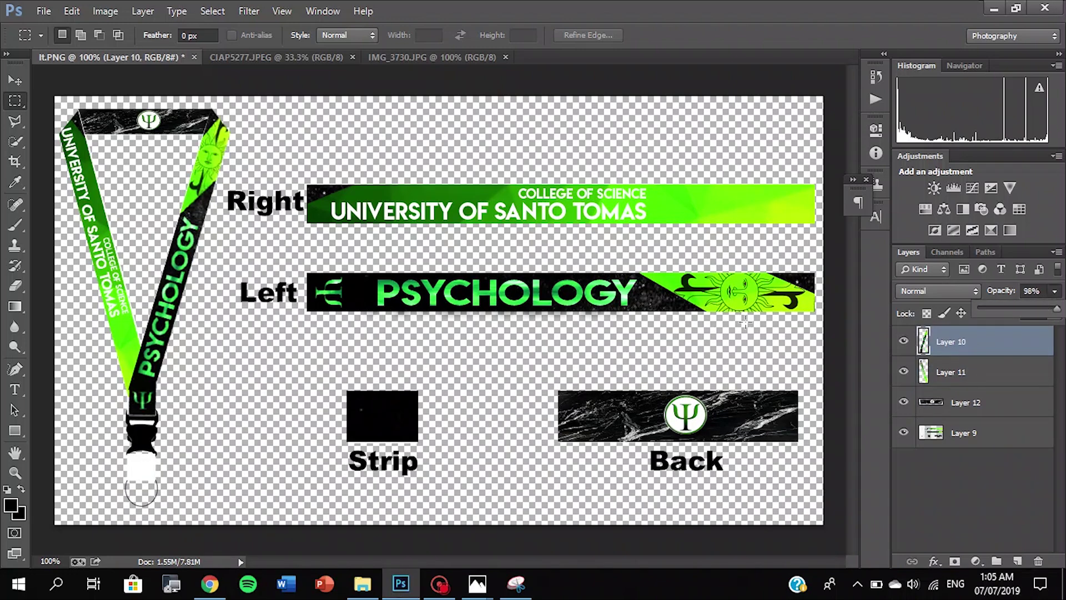
Add the centred white text "SUBSCRIBE :)" in 8 pt Lemon/Milk on the black square above the Strip label.
left_click(217, 432)
key("ctrl+plus")
key("ctrl+plus")
scroll(856, 378, "down", 3)
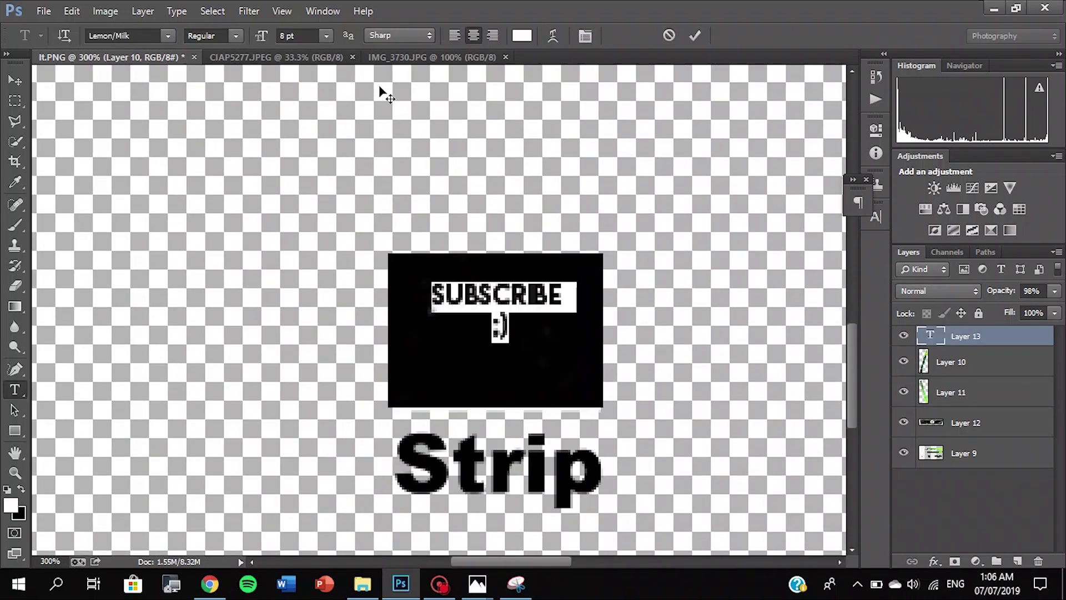
left_click(502, 287)
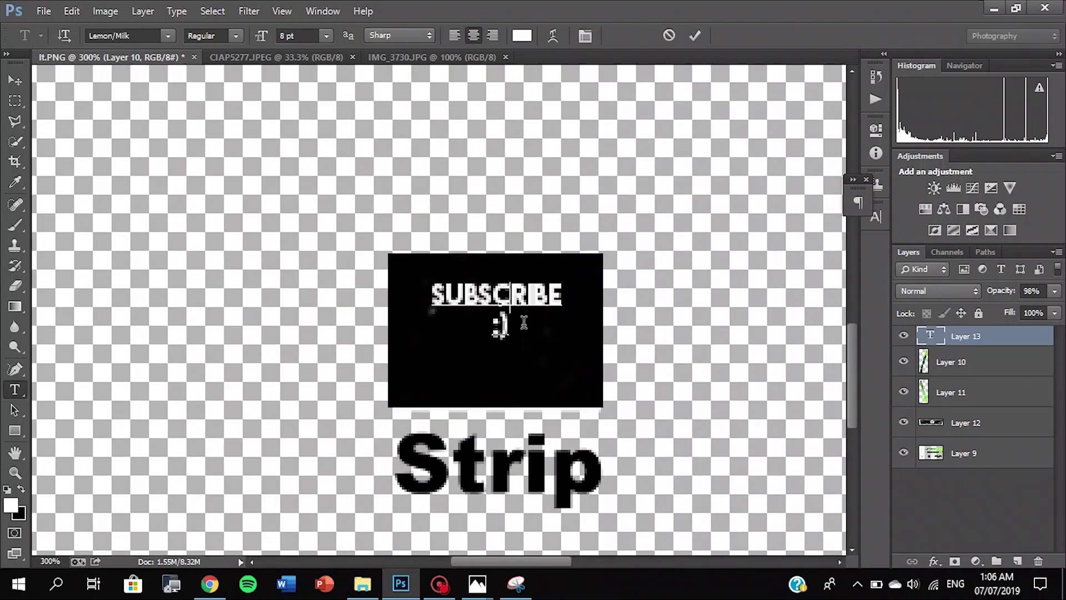